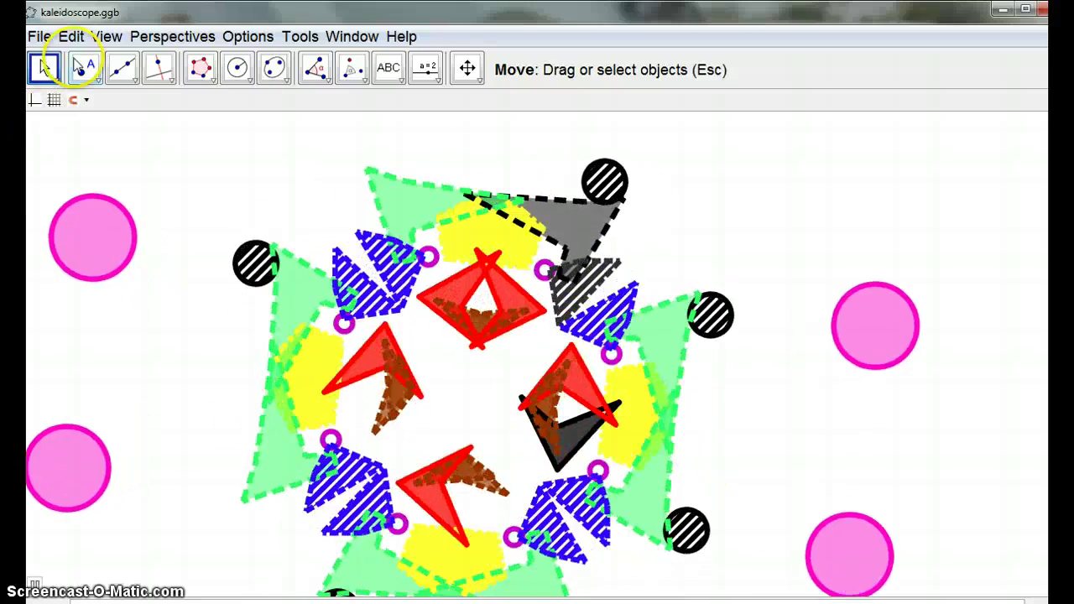
Start a new blank construction and draw a slanted ellipse from two foci and a point on the curve
click(40, 37)
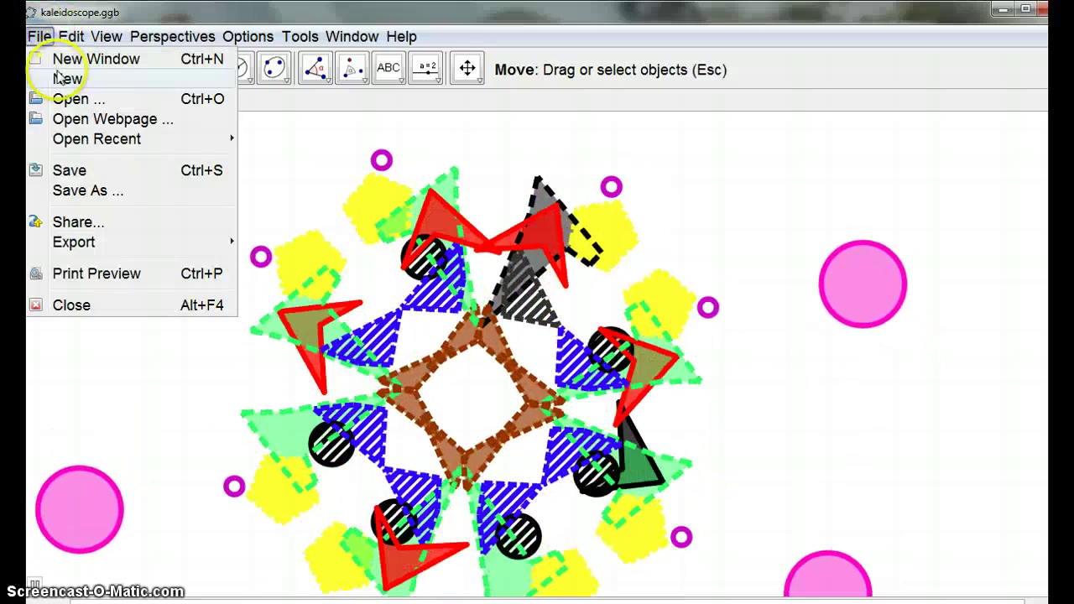
click(61, 78)
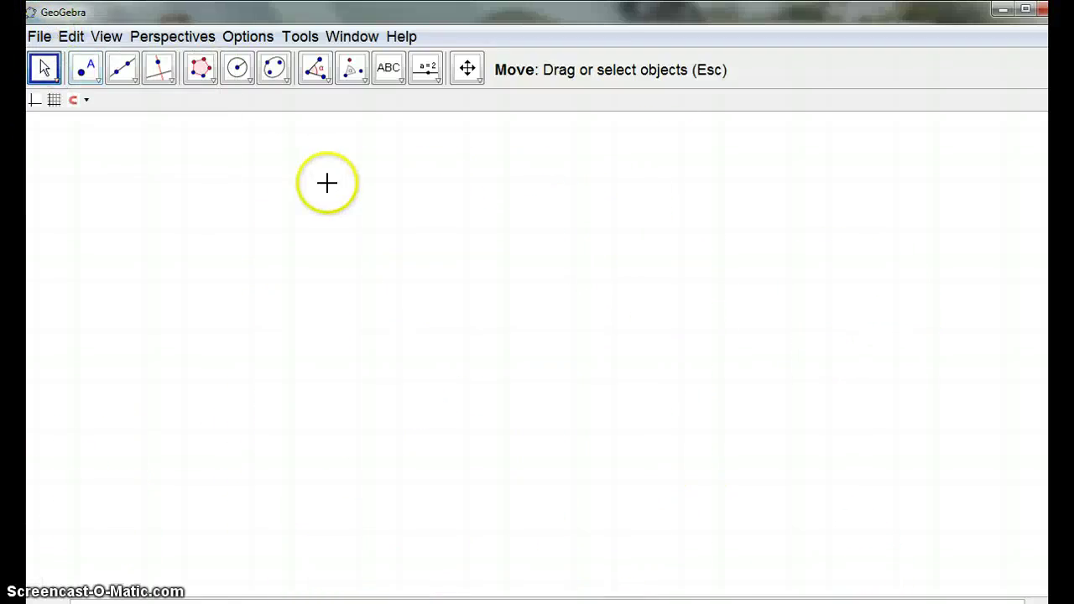
click(285, 83)
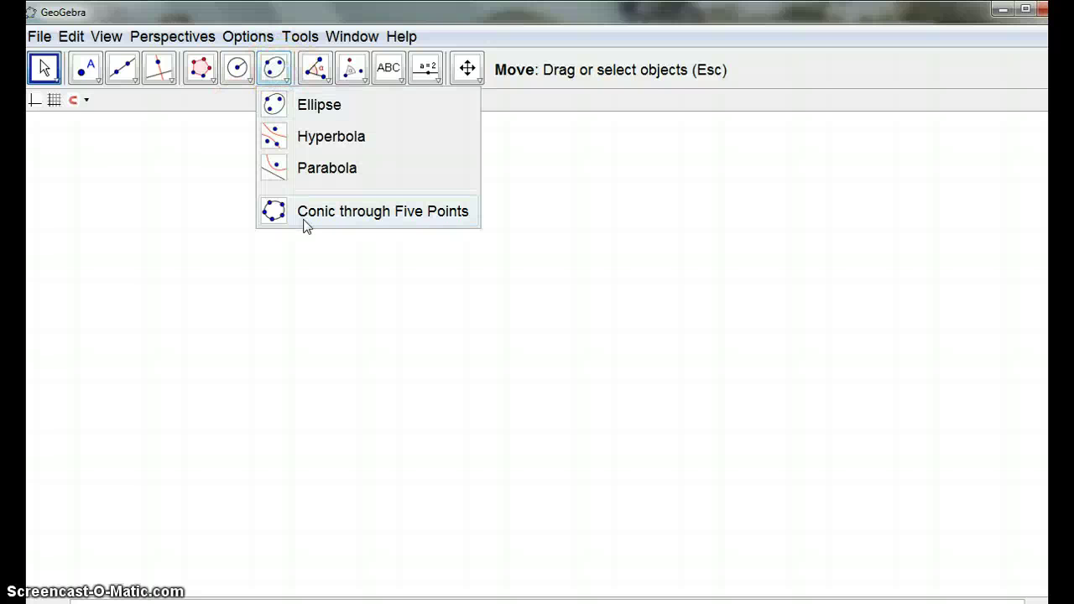
click(319, 105)
click(243, 384)
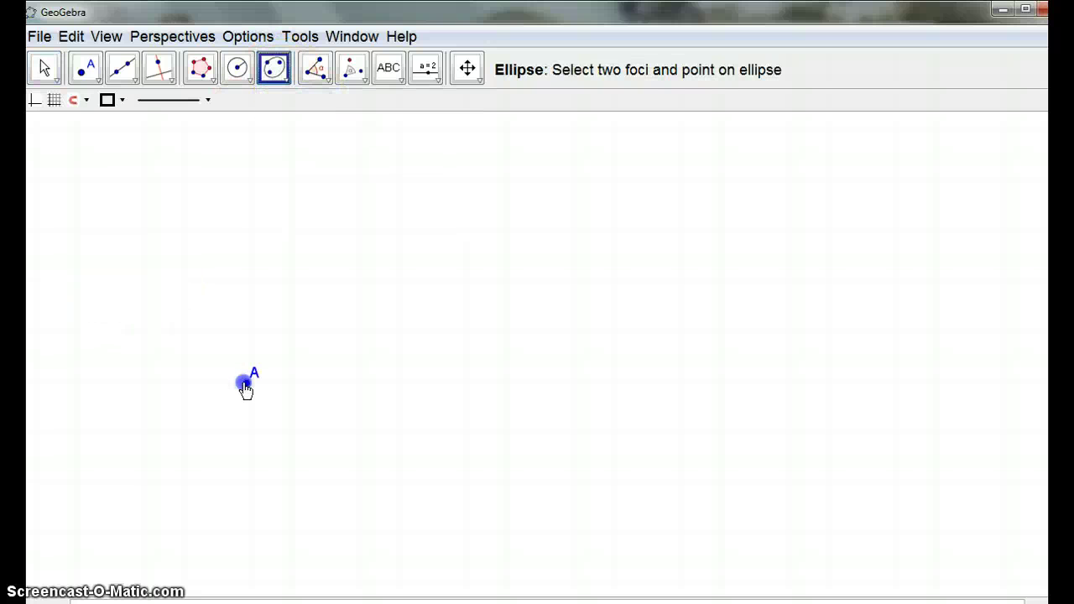
click(125, 254)
click(115, 302)
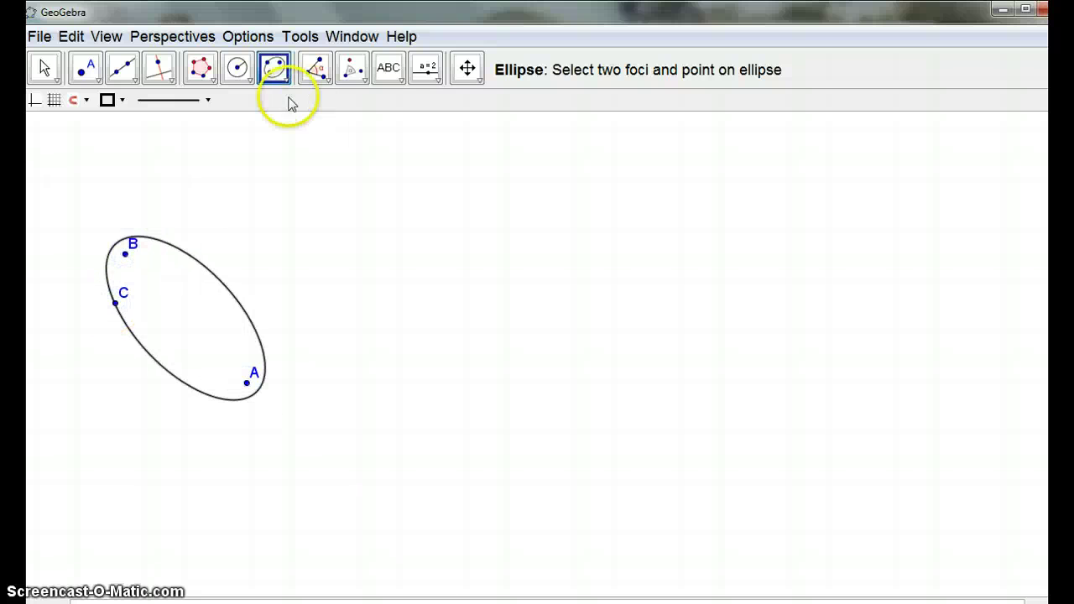
Draw a closed six-vertex rigid polygon in an arrow-like shape beside the ellipse
click(214, 84)
click(237, 164)
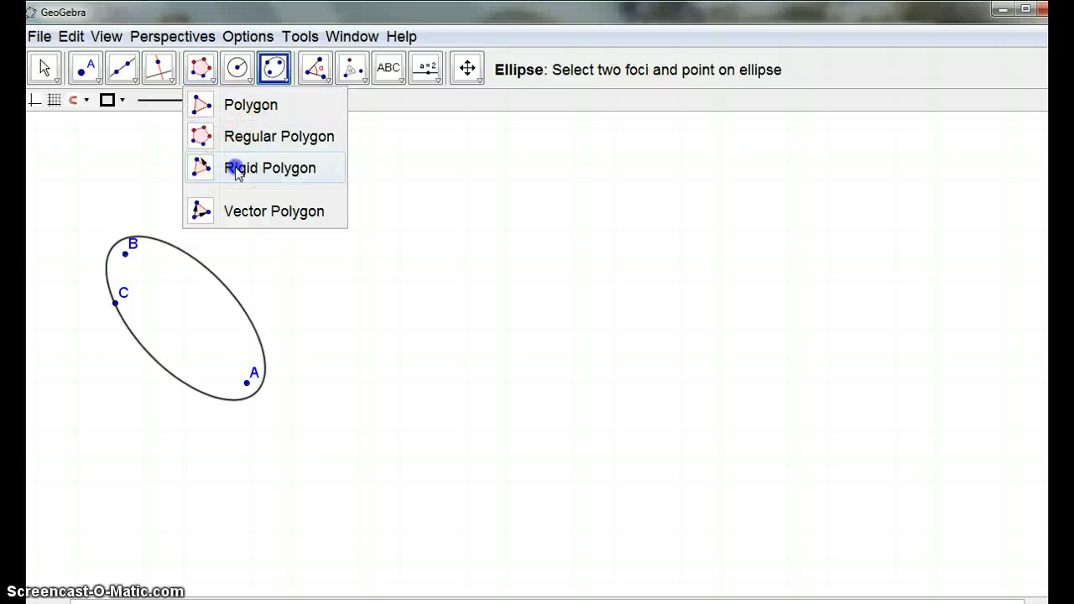
click(238, 168)
click(334, 335)
click(302, 221)
click(400, 274)
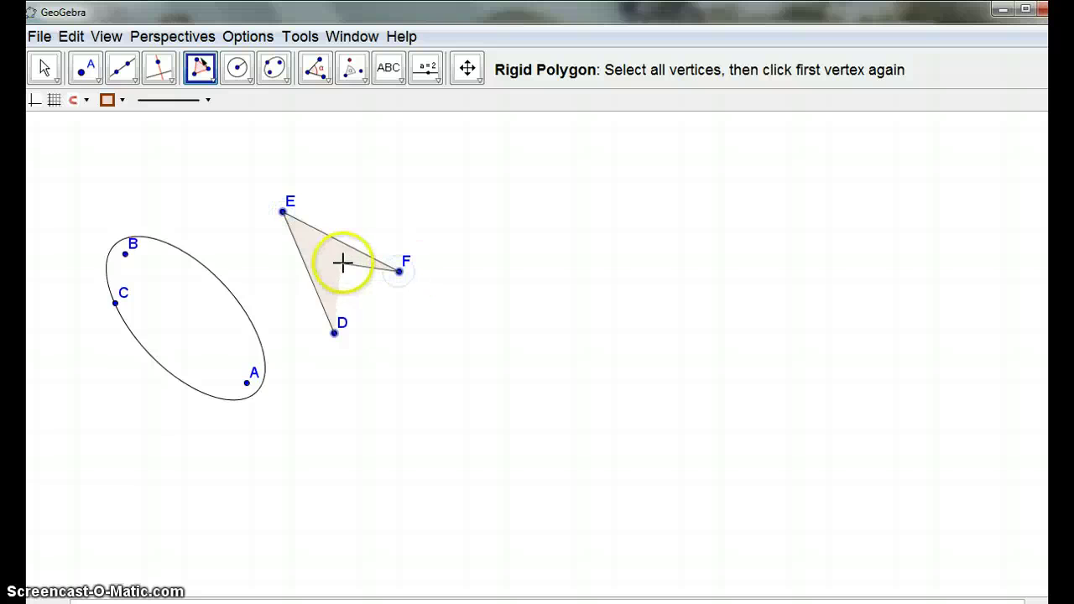
click(424, 367)
click(269, 409)
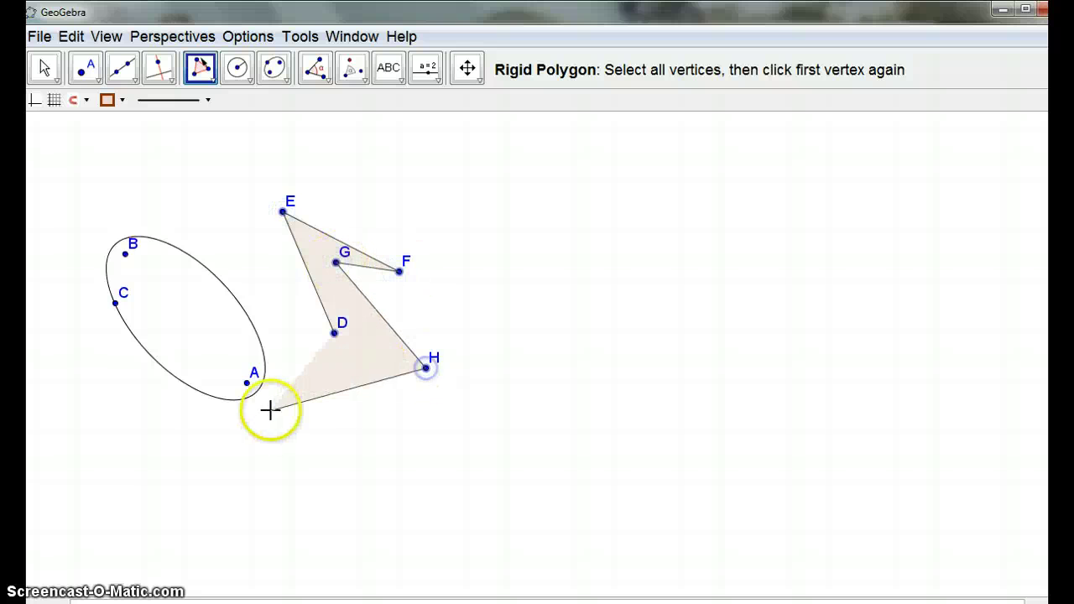
click(317, 344)
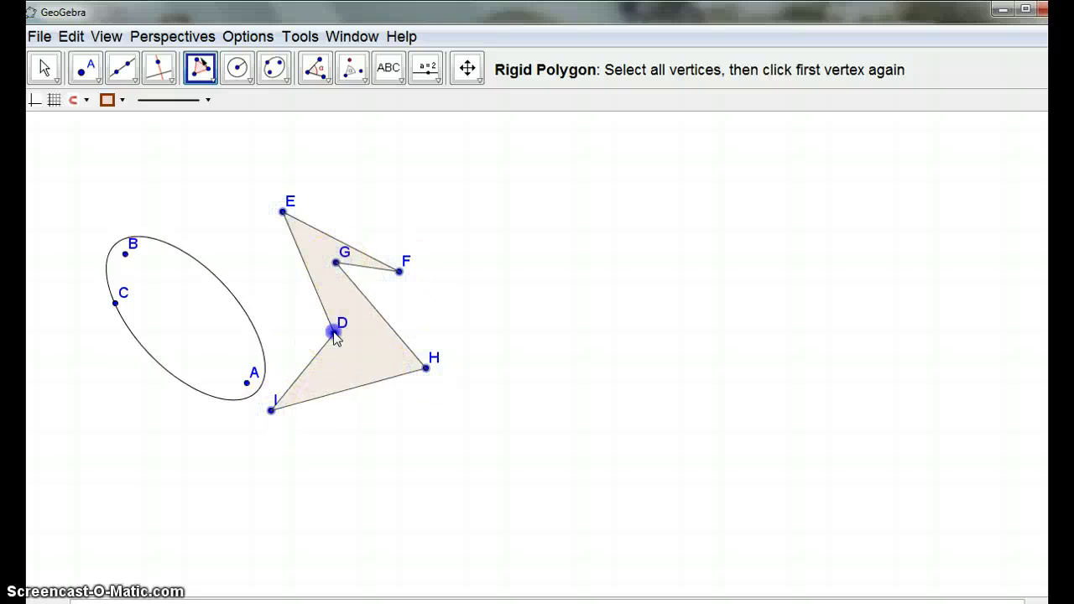
click(334, 333)
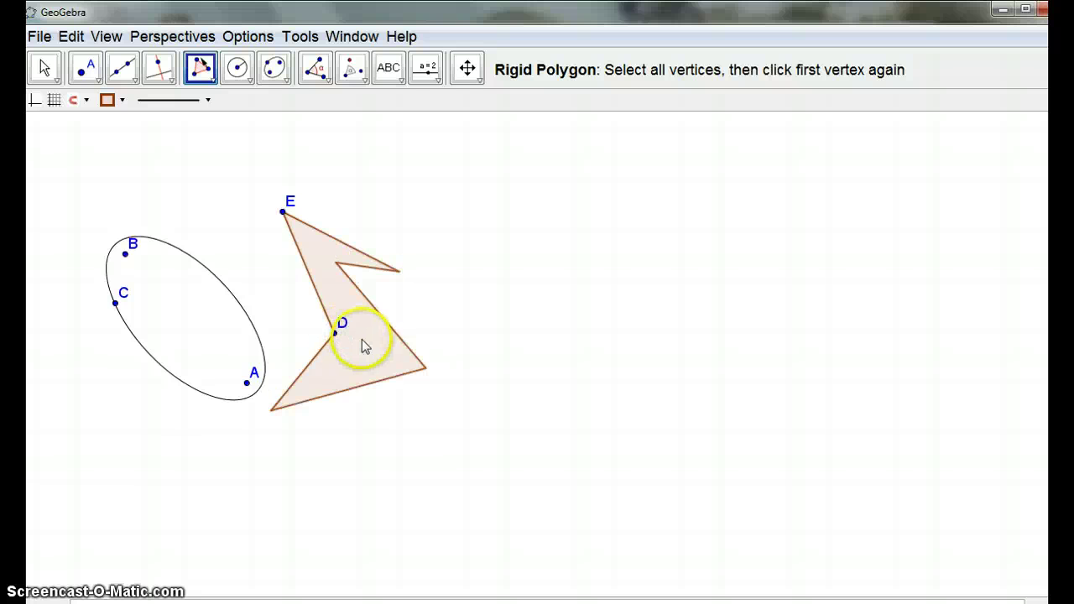
Open the polygon's object properties and set its color to bright red
right_click(362, 344)
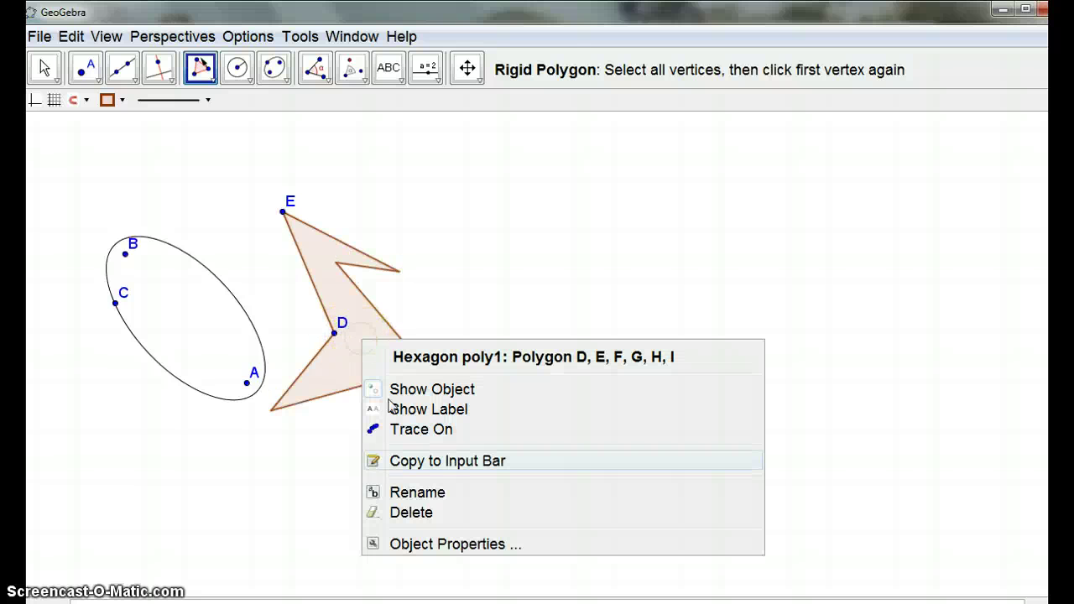
click(437, 542)
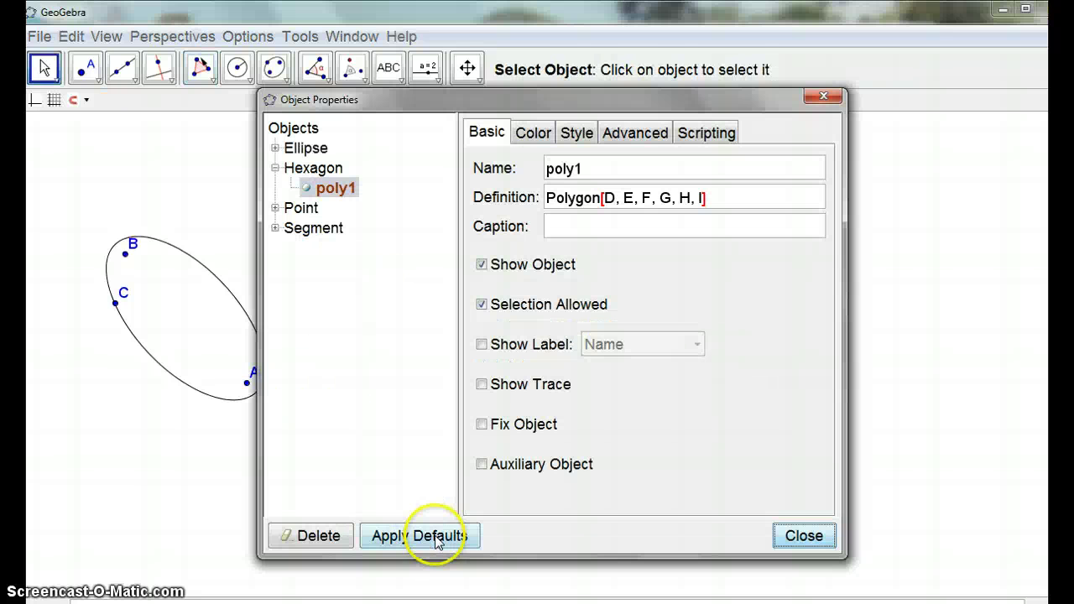
click(537, 133)
click(616, 199)
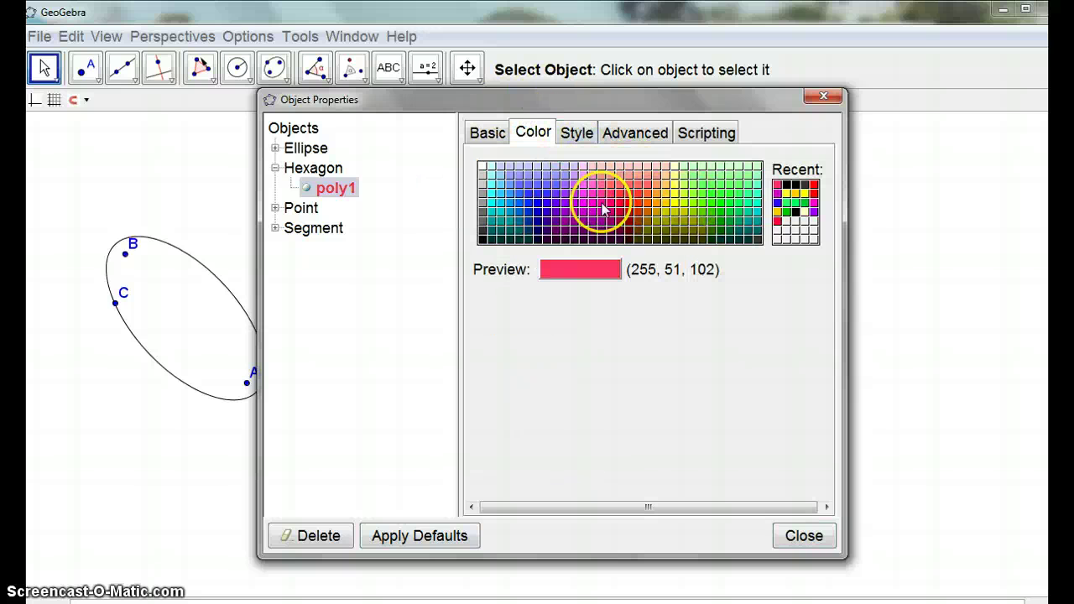
click(631, 209)
Give the polygon the maximum line thickness and a hatch filling with about 60 opacity, and close its properties
click(576, 133)
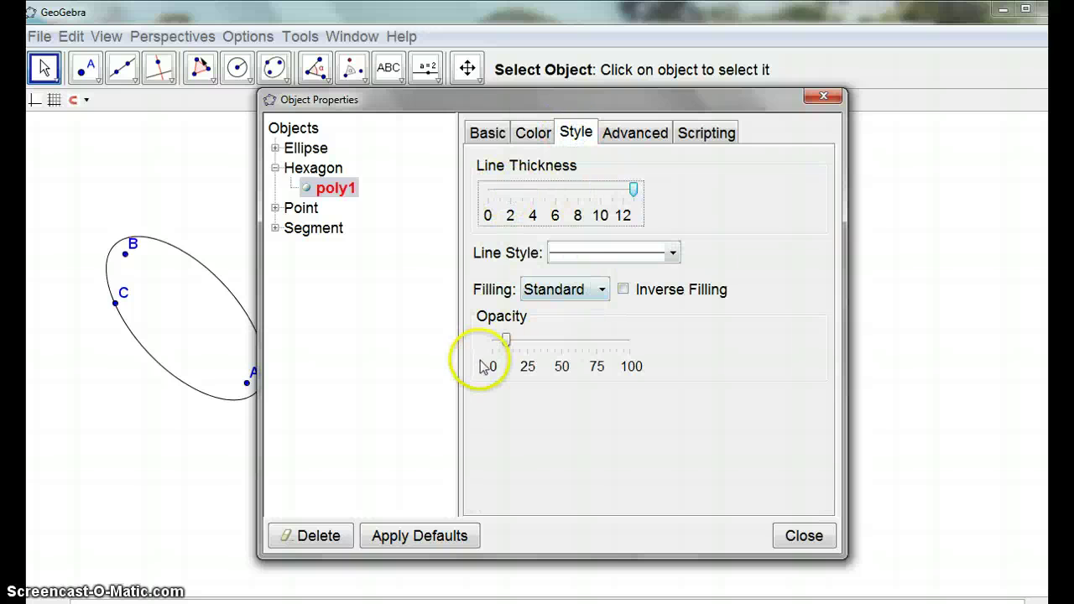
drag(506, 344, 575, 337)
click(601, 289)
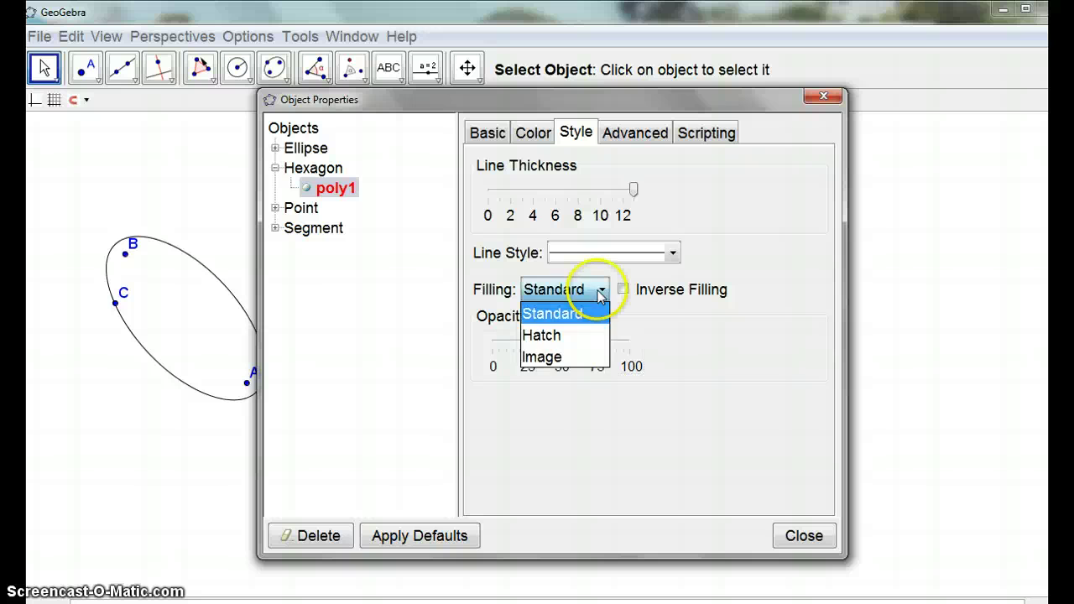
click(579, 335)
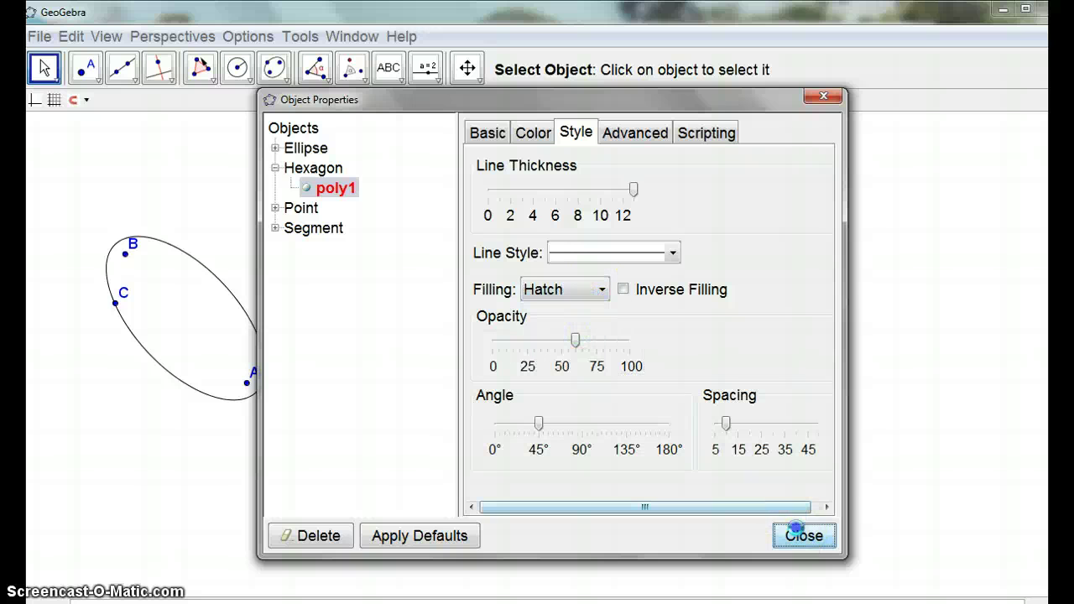
click(796, 528)
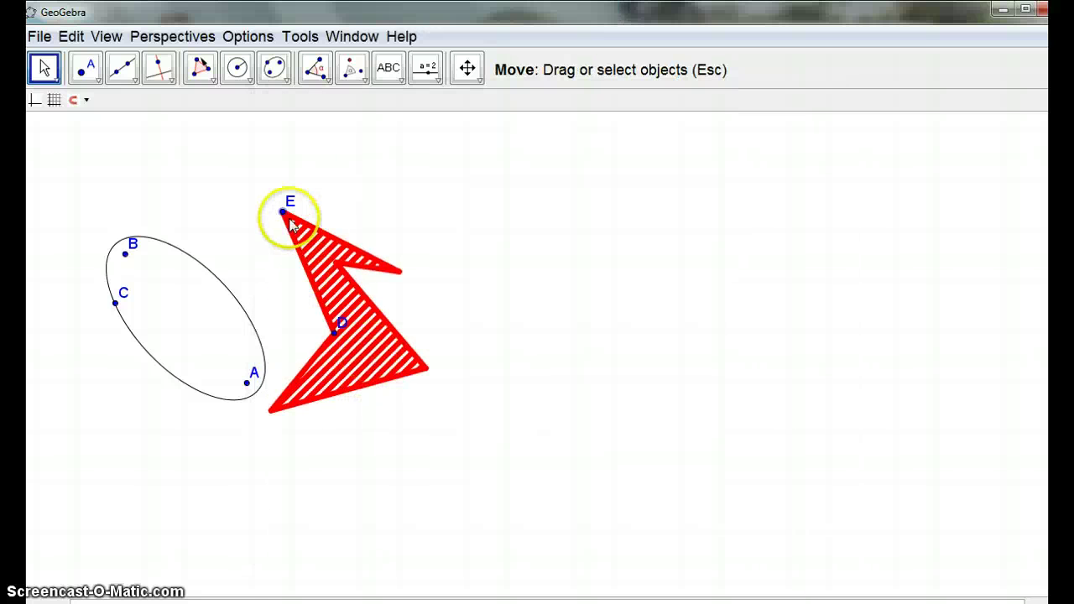
Turn on animation for point E and move the rotating polygon by point D slightly down and away from the ellipse
right_click(283, 213)
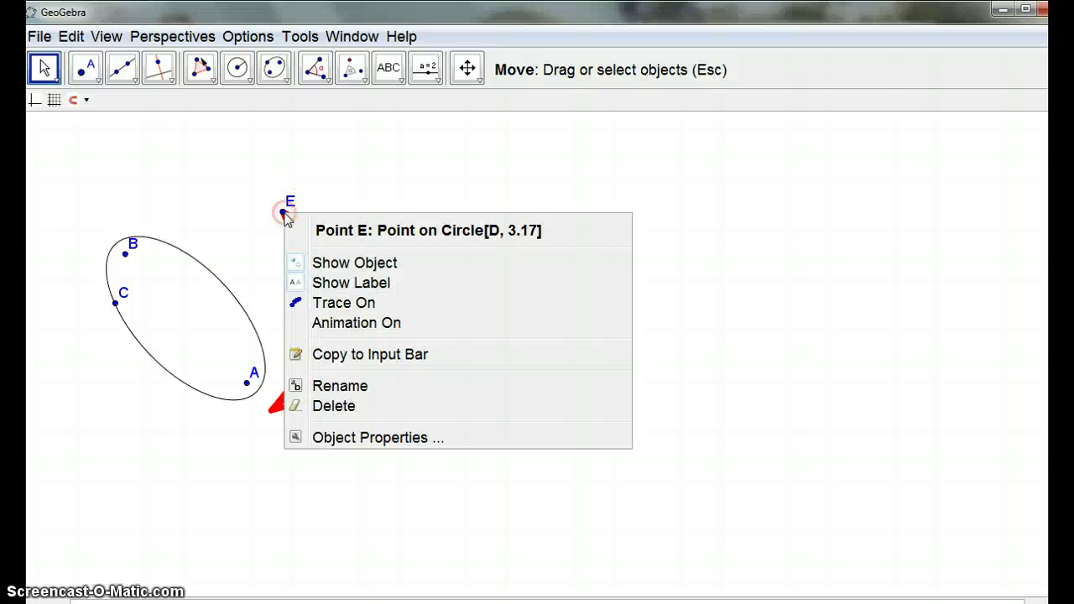
click(344, 322)
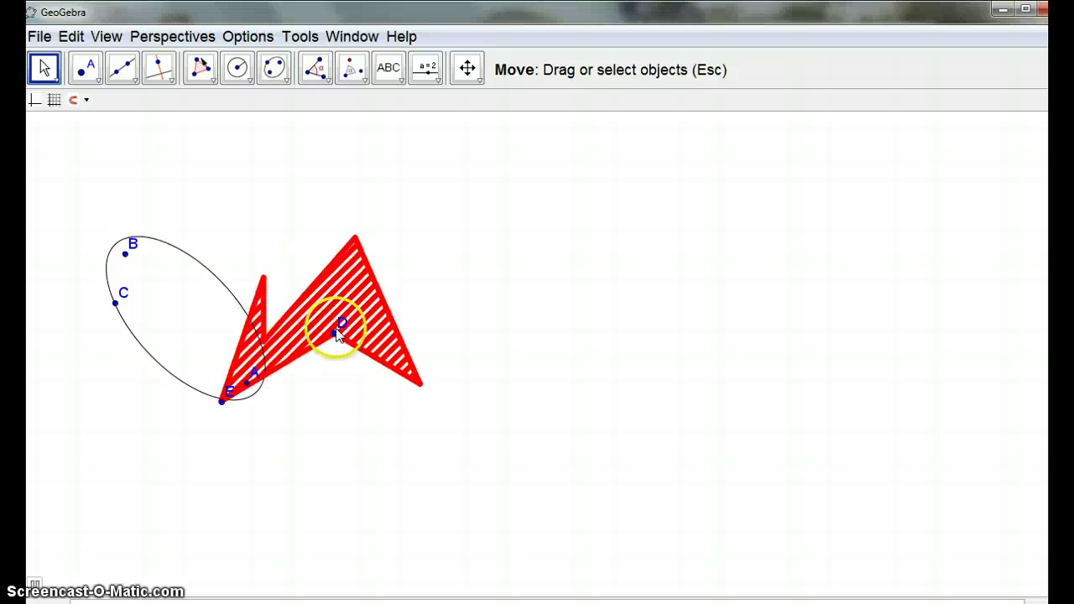
drag(336, 334, 377, 401)
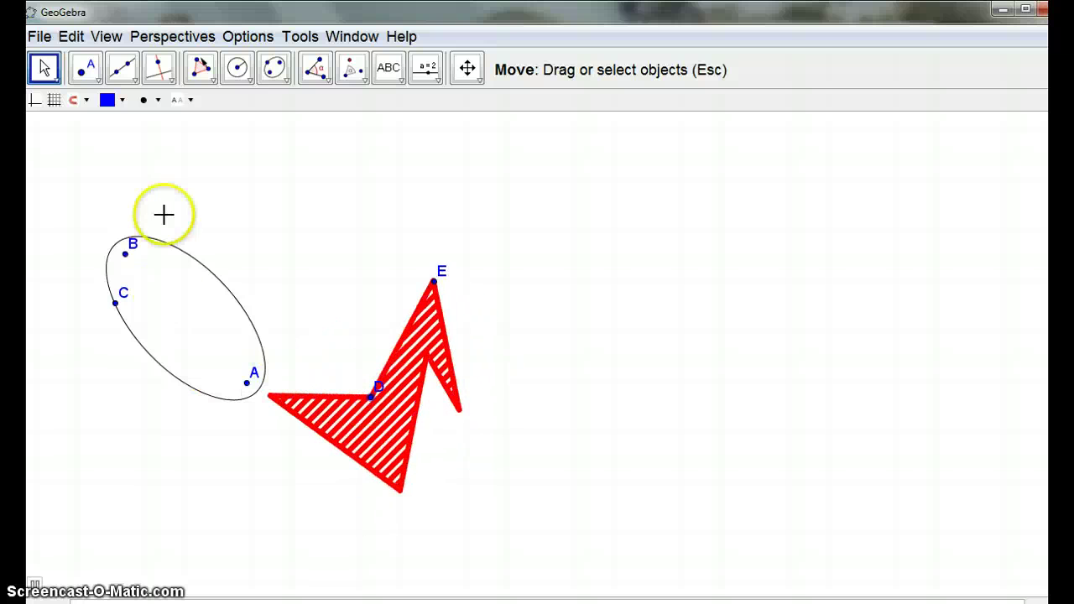
Create a circle of radius 1 with its center on the upper edge of the ellipse
click(240, 78)
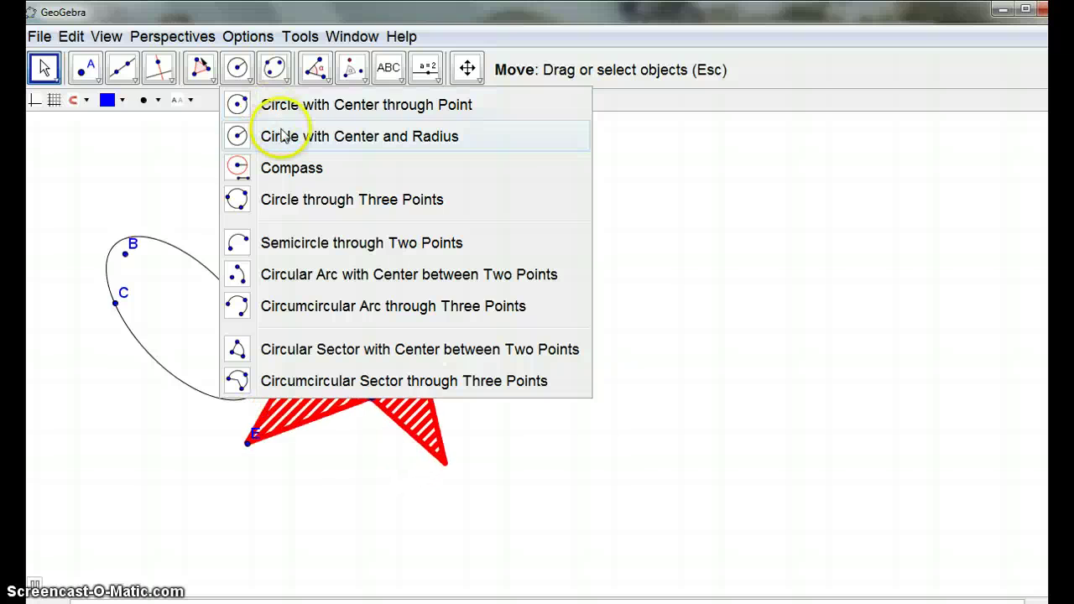
click(284, 138)
click(210, 273)
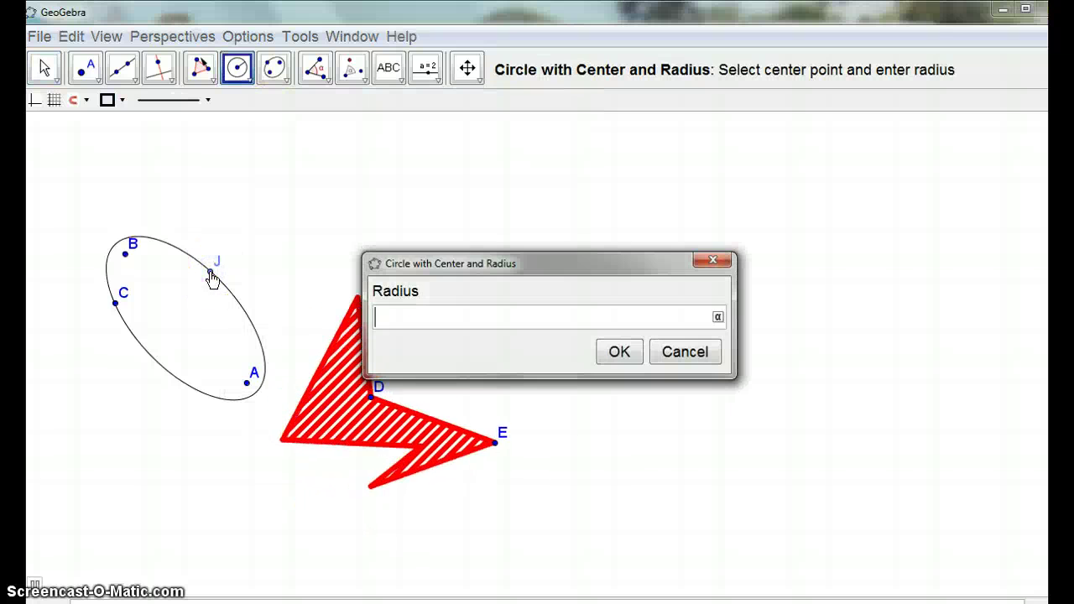
text(1)
click(617, 353)
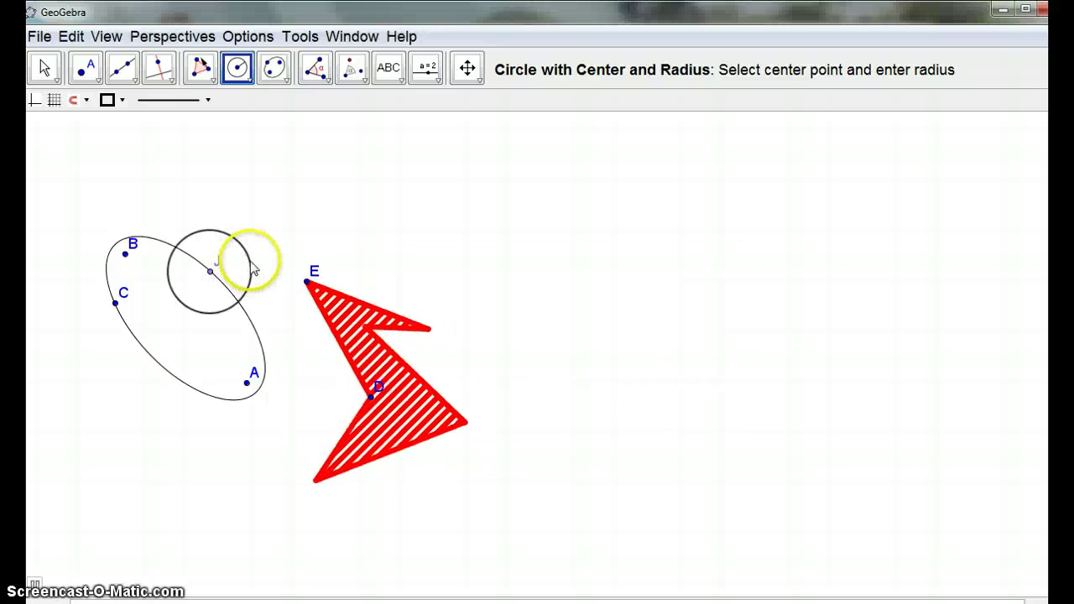
Set the circle's line thickness to 13 and its line style to dashed
right_click(249, 261)
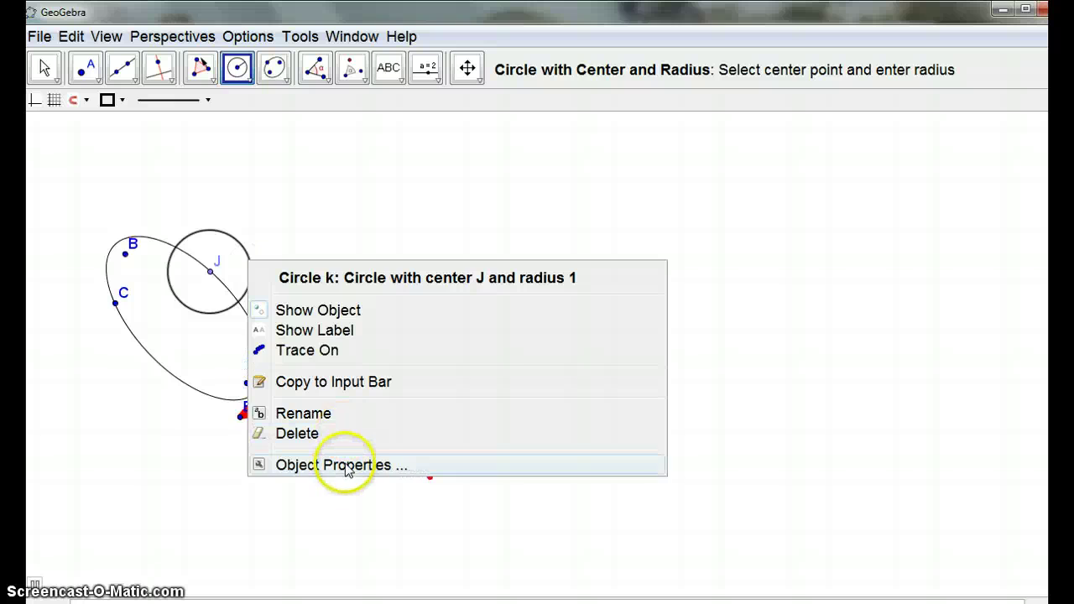
click(346, 466)
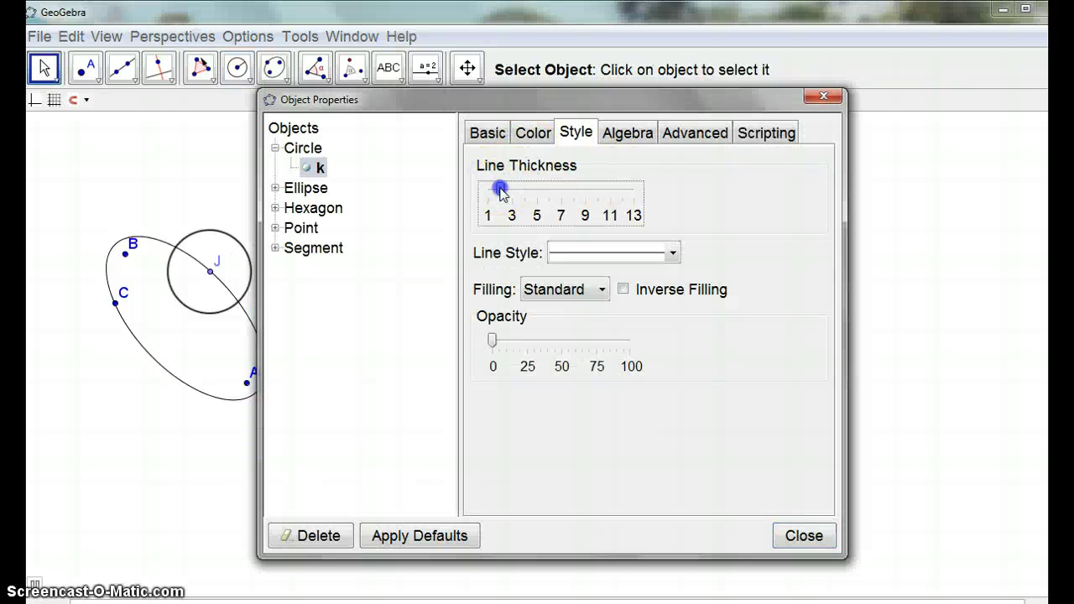
click(674, 254)
click(643, 311)
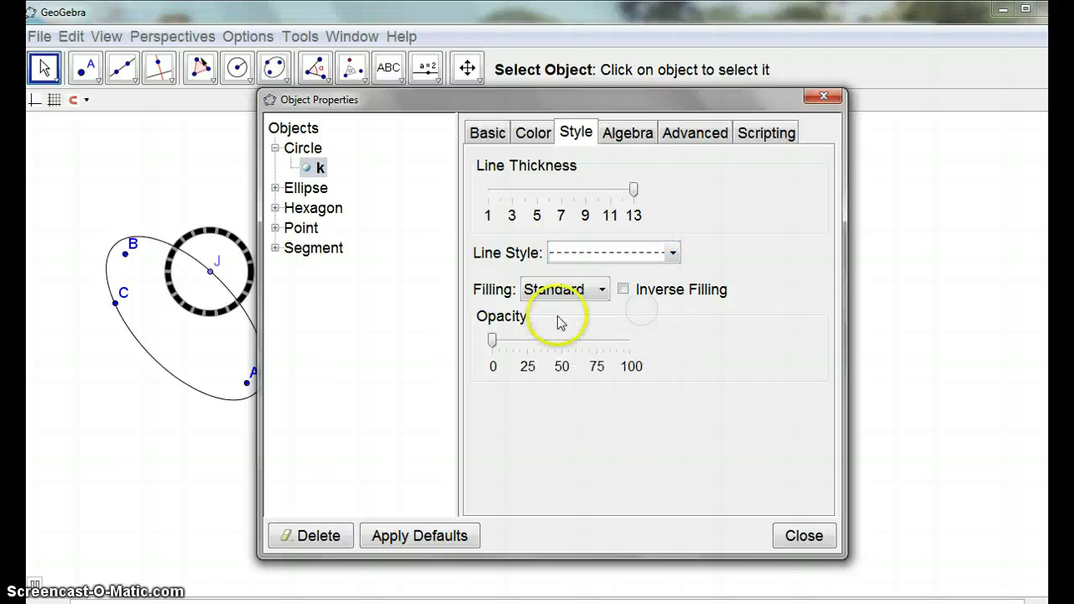
Color the circle blue (0, 0, 255) and close its properties
click(626, 134)
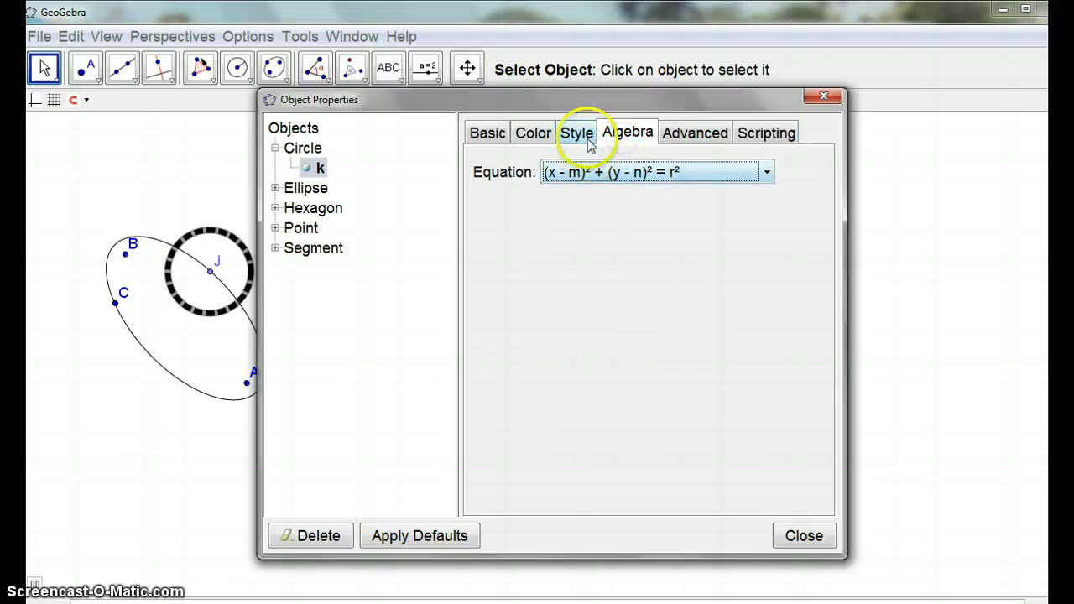
click(535, 134)
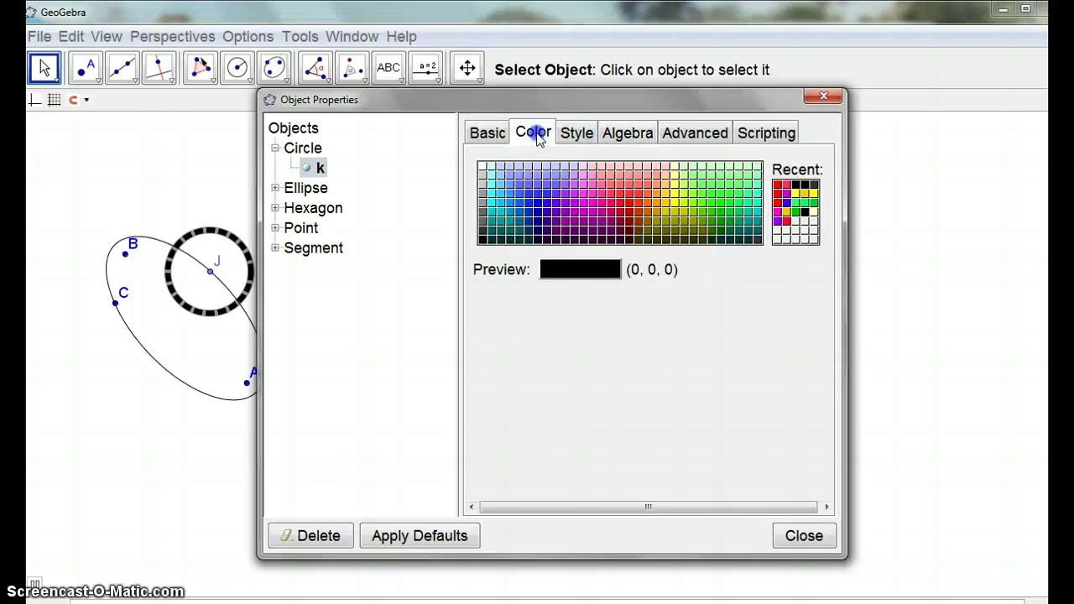
click(539, 208)
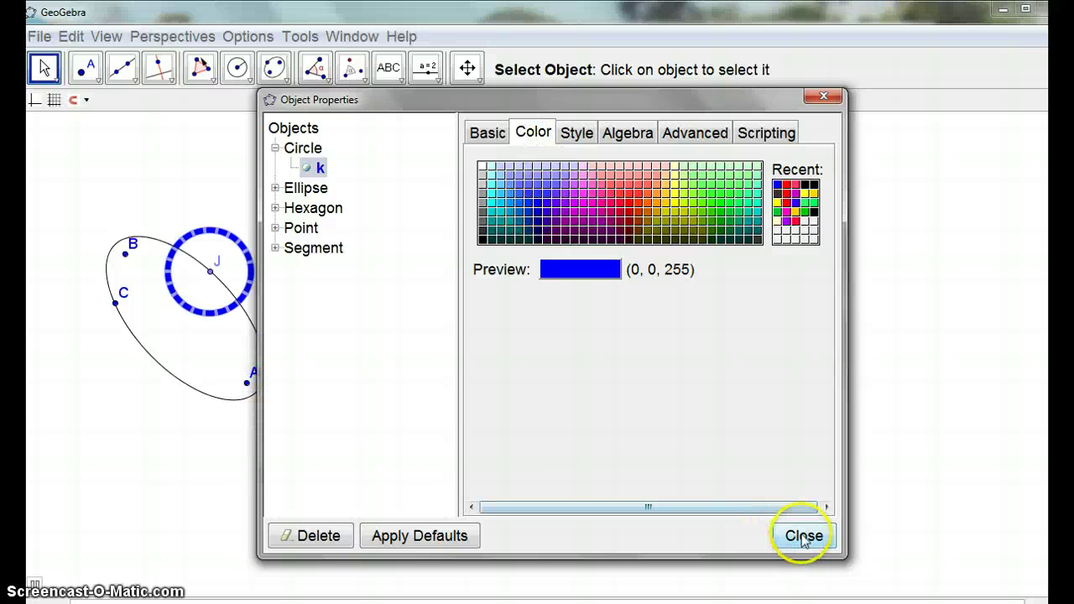
click(803, 537)
click(201, 286)
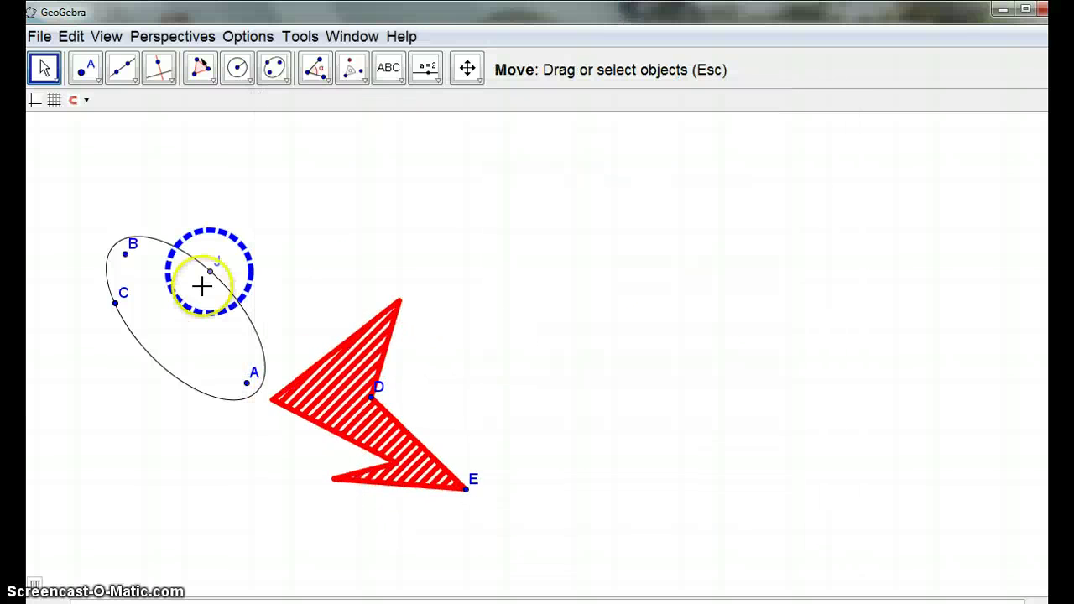
right_click(210, 271)
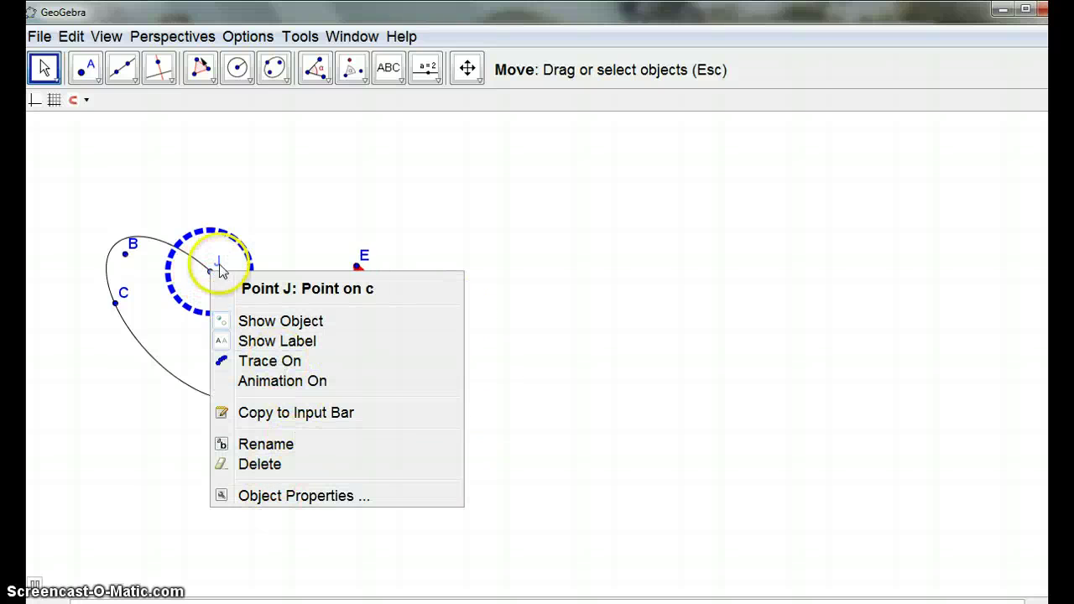
click(261, 224)
right_click(213, 272)
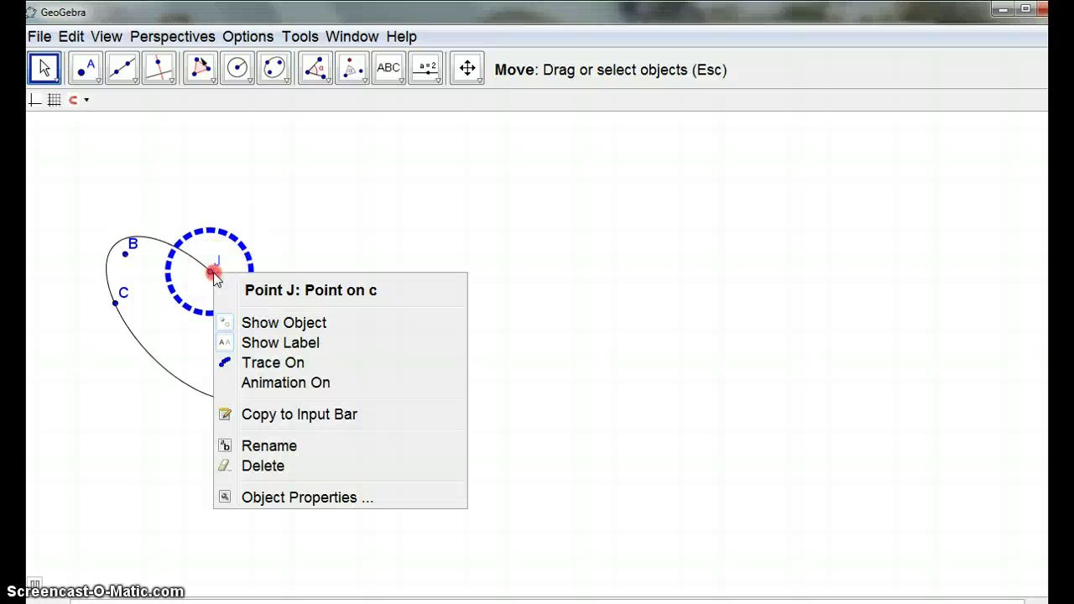
click(359, 218)
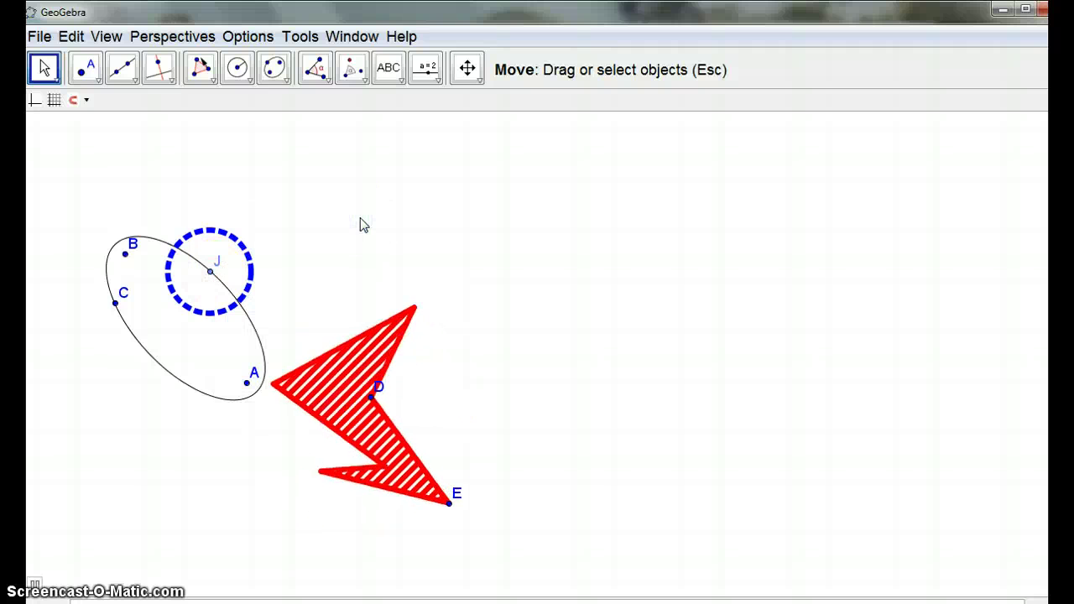
click(212, 272)
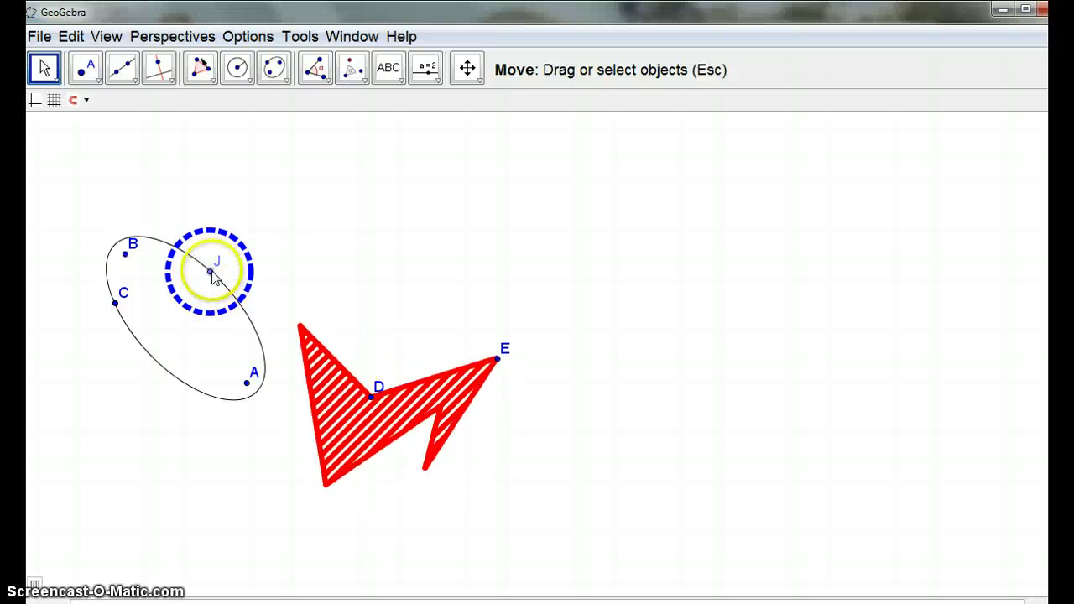
Turn on animation for point J, the center of the blue dashed circle, so it travels along the ellipse
right_click(211, 274)
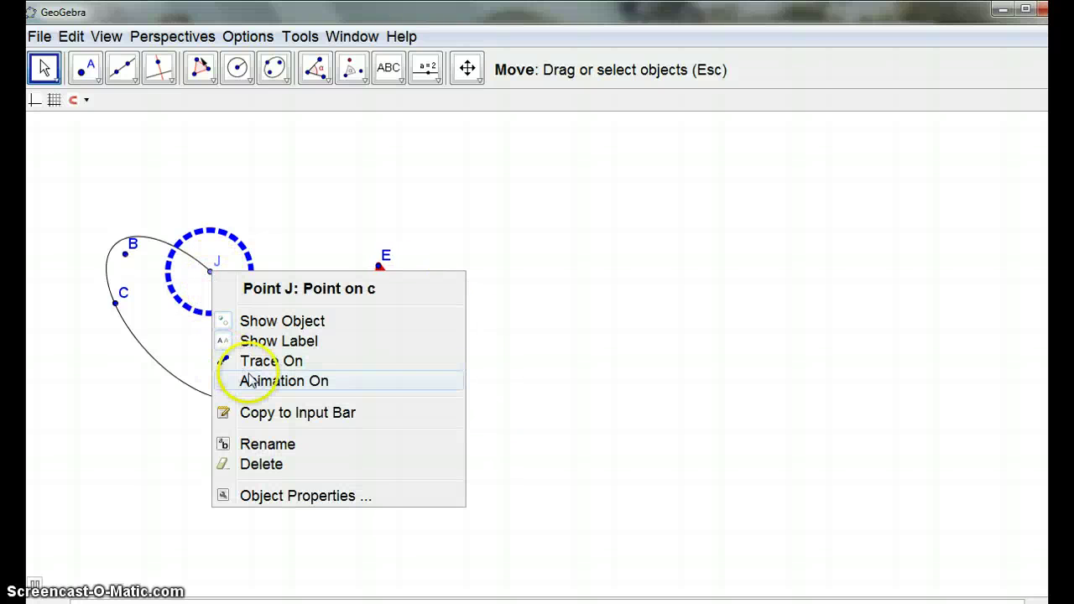
click(251, 380)
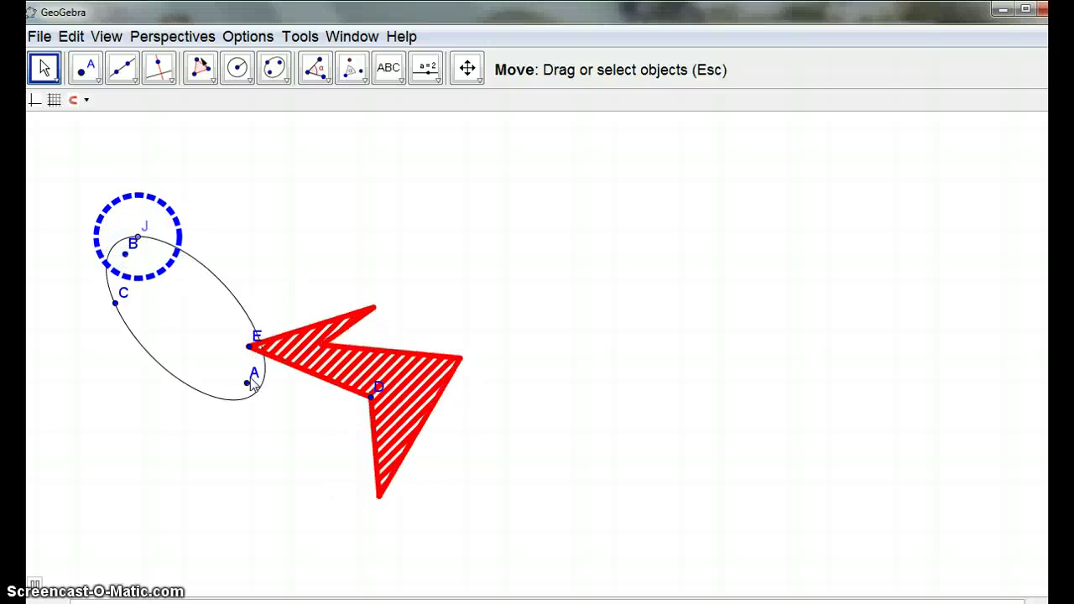
click(208, 114)
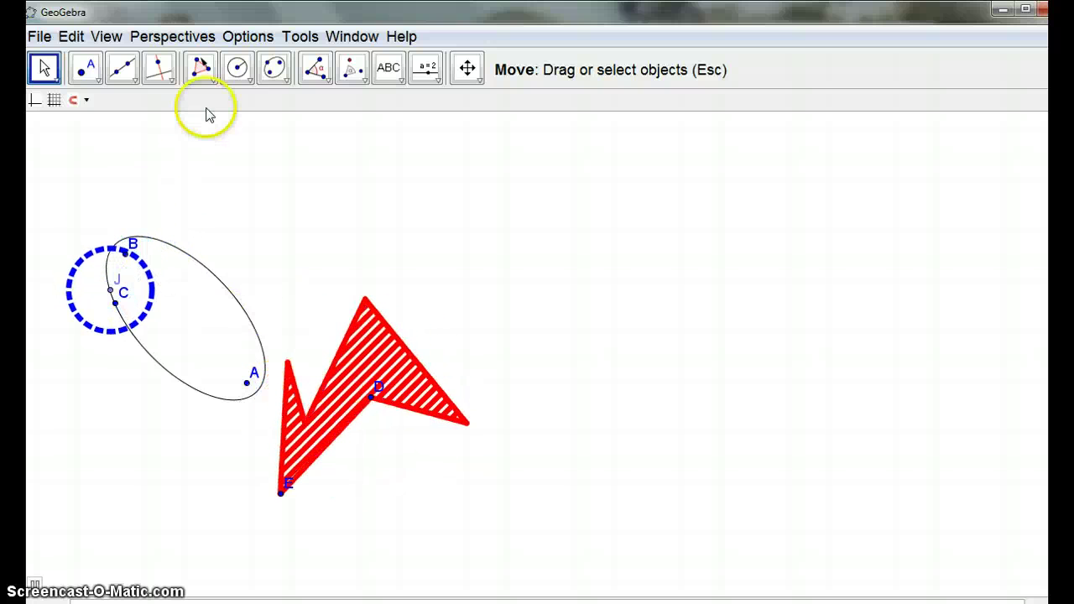
Draw a small rigid triangle K, L, M in the empty space below the ellipse with the Rigid Polygon tool
click(202, 71)
click(206, 75)
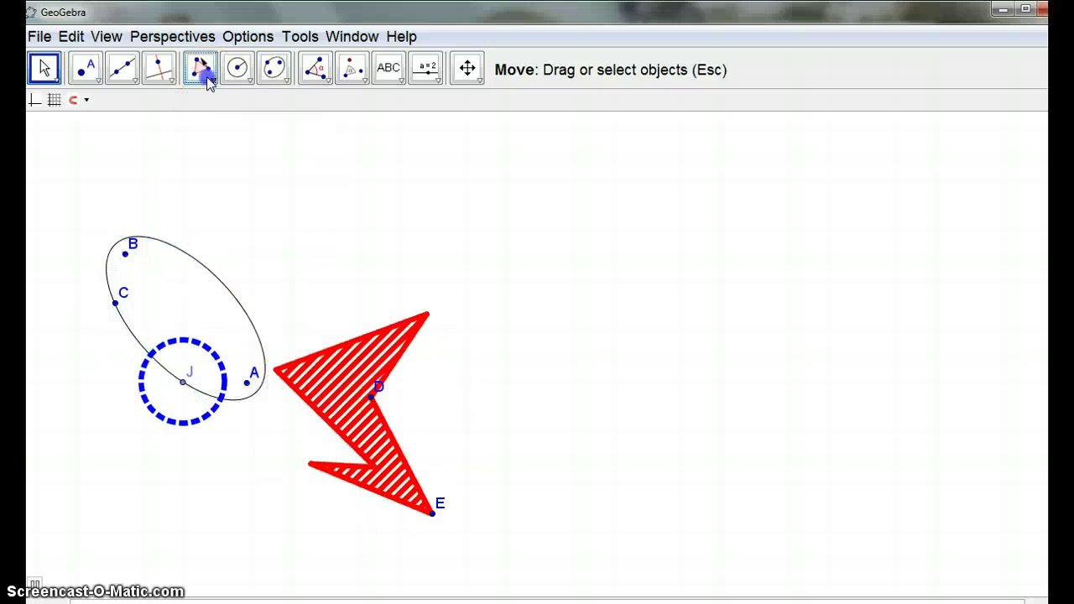
drag(208, 75, 243, 167)
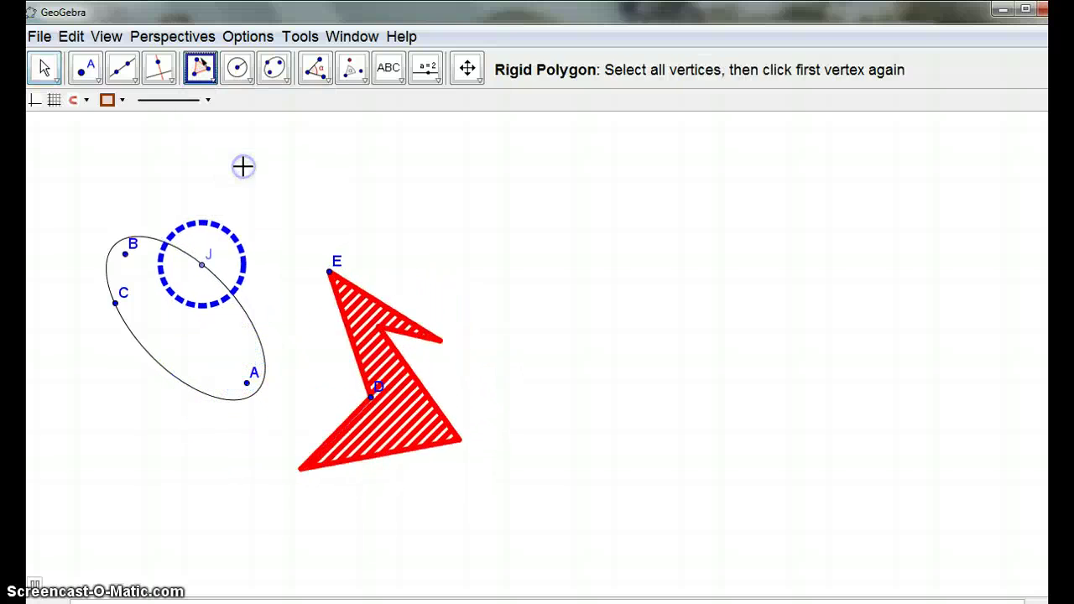
click(163, 468)
click(120, 445)
click(130, 483)
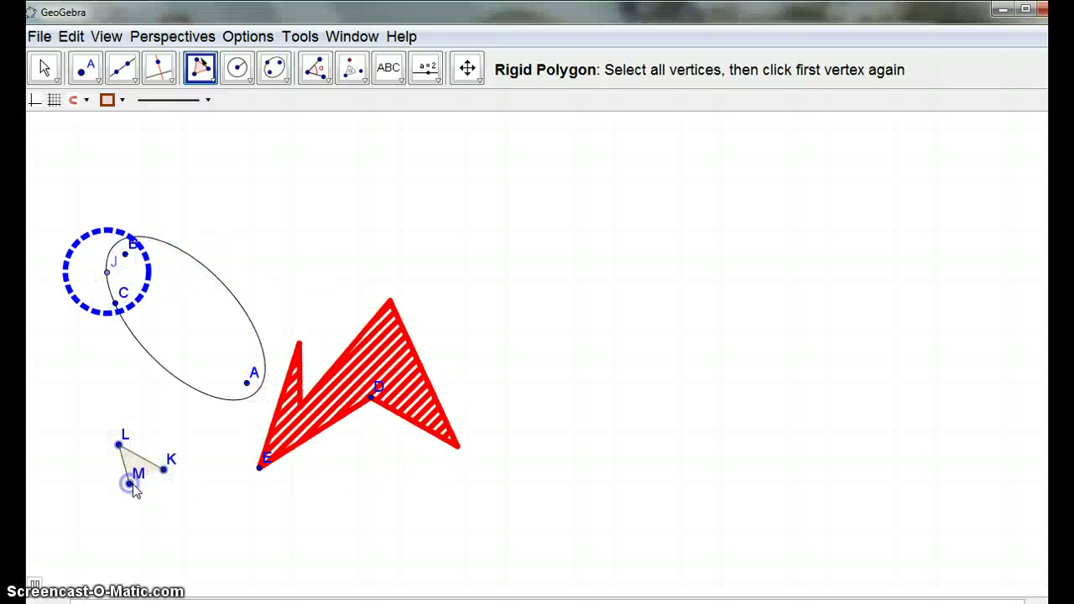
click(163, 468)
Build a regular polygon with 5 vertices on the triangle's side between points L and K
drag(200, 74, 242, 134)
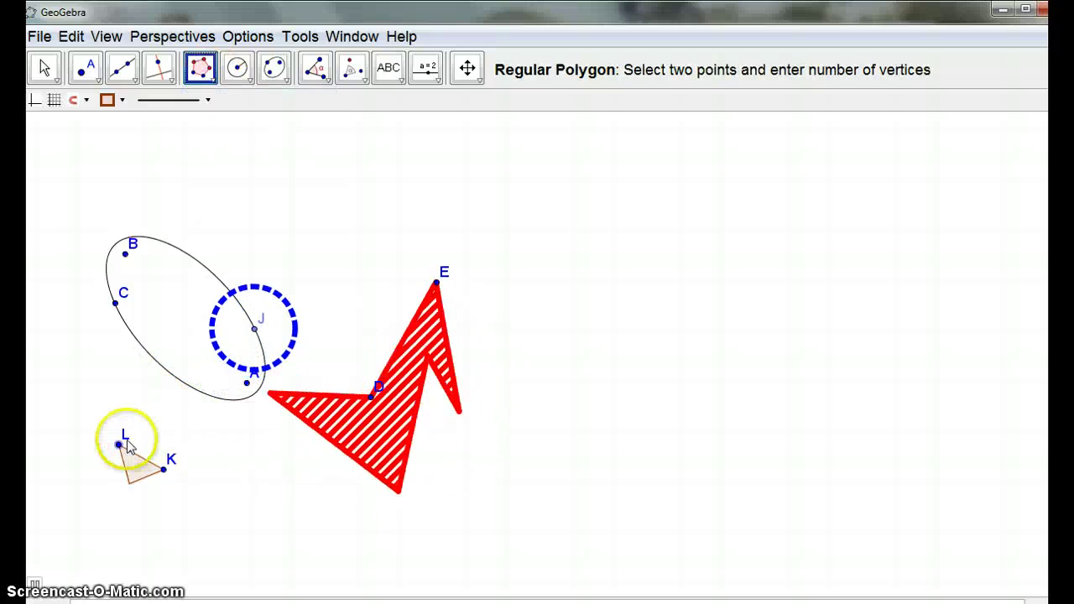
click(162, 468)
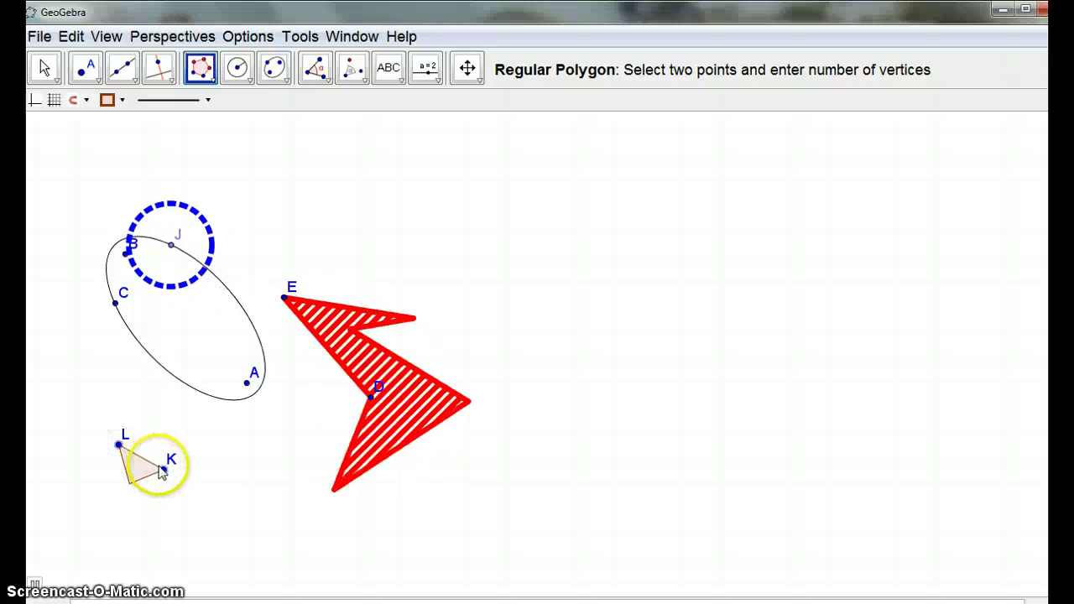
click(400, 325)
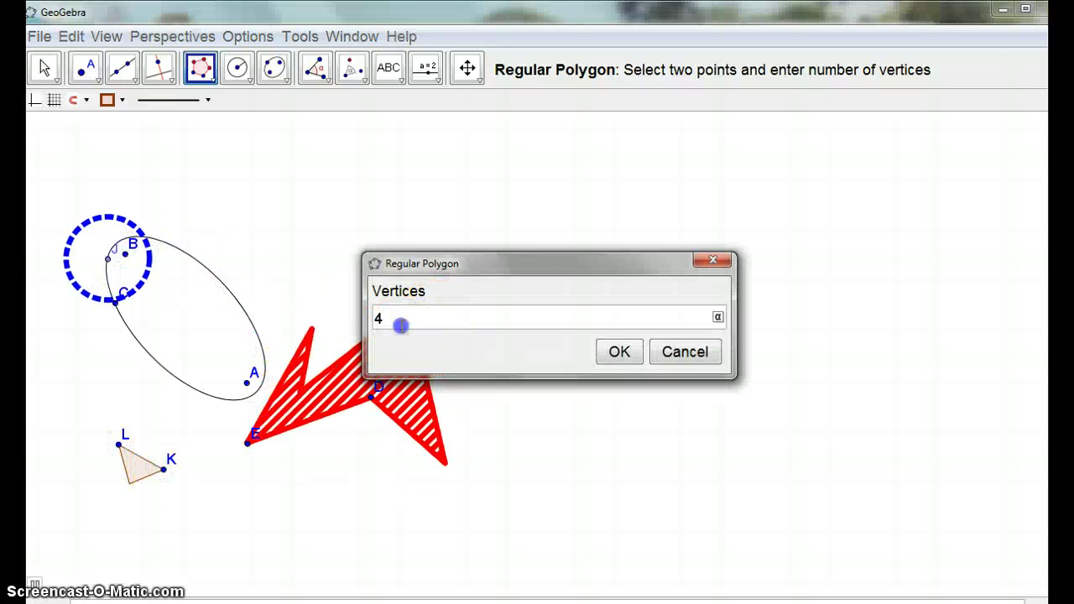
double_click(378, 317)
text(5)
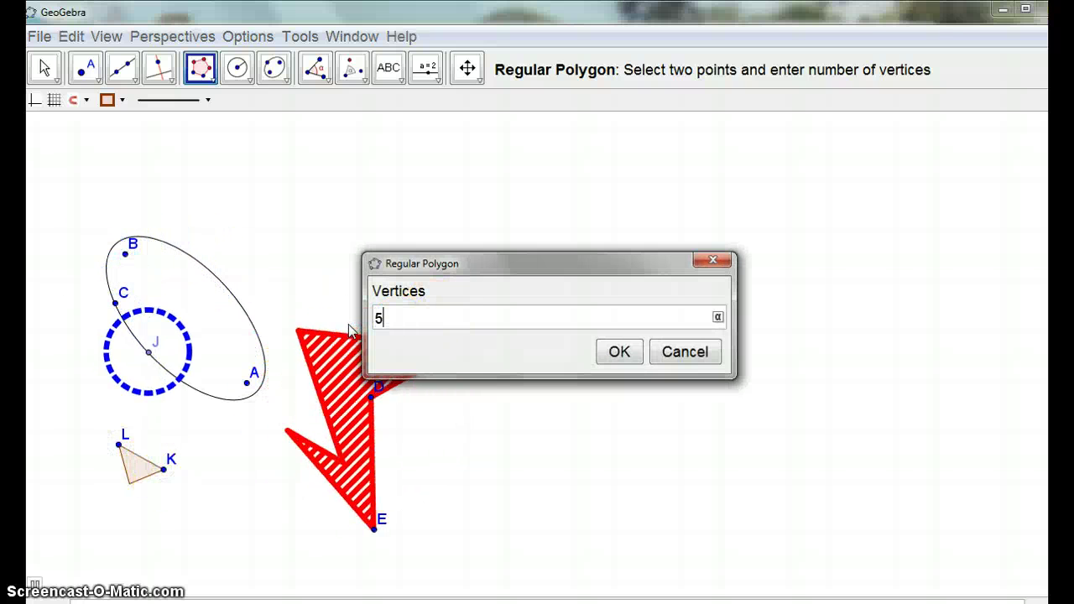
key(Return)
click(160, 369)
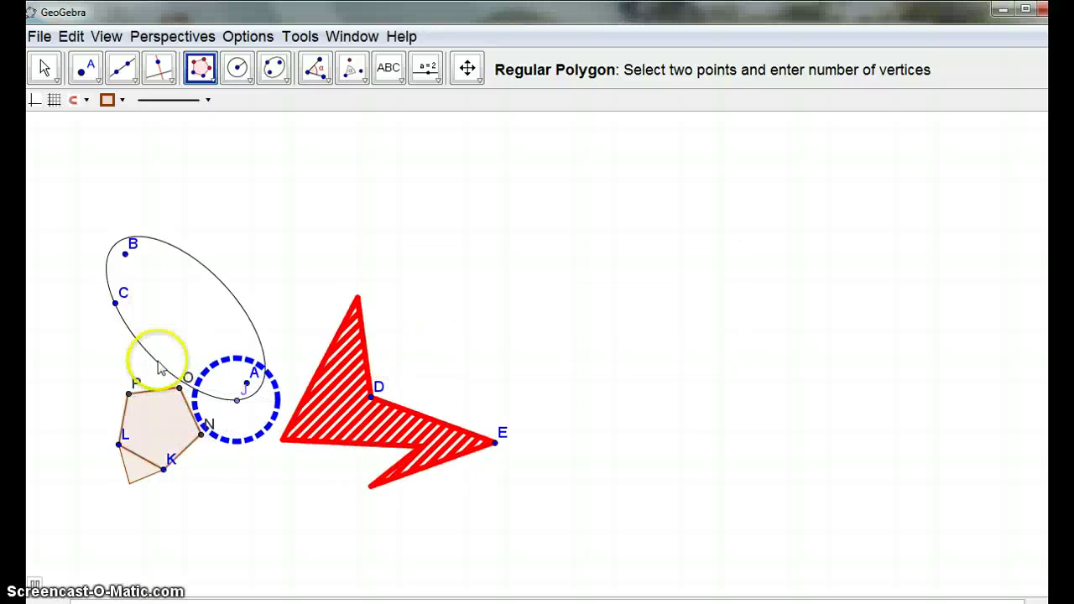
Turn on animation for point L to rotate the pentagon and triangle, and pause the running animation
right_click(119, 445)
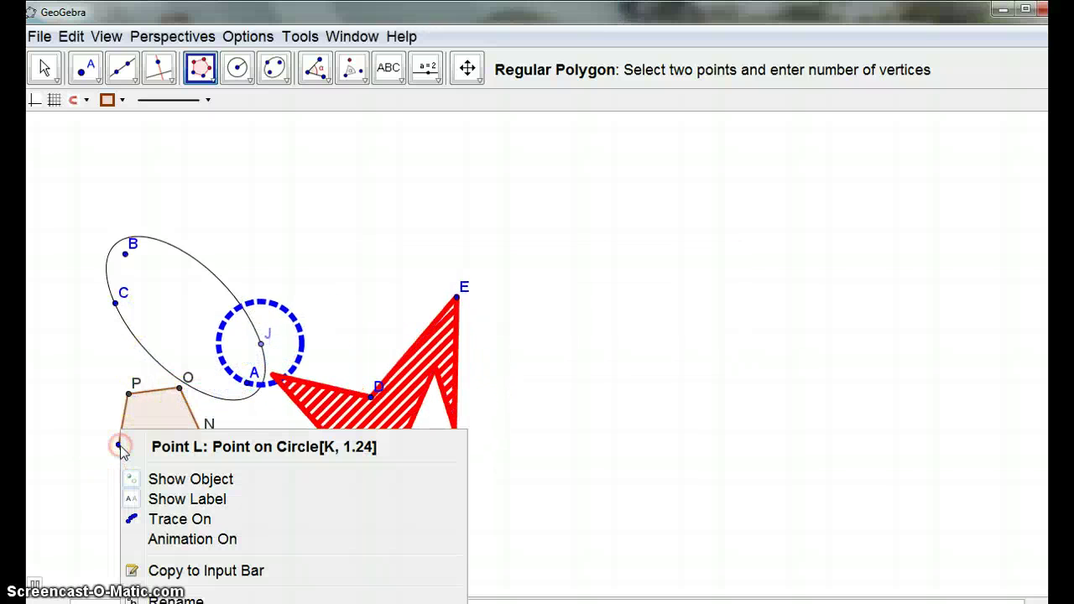
click(194, 540)
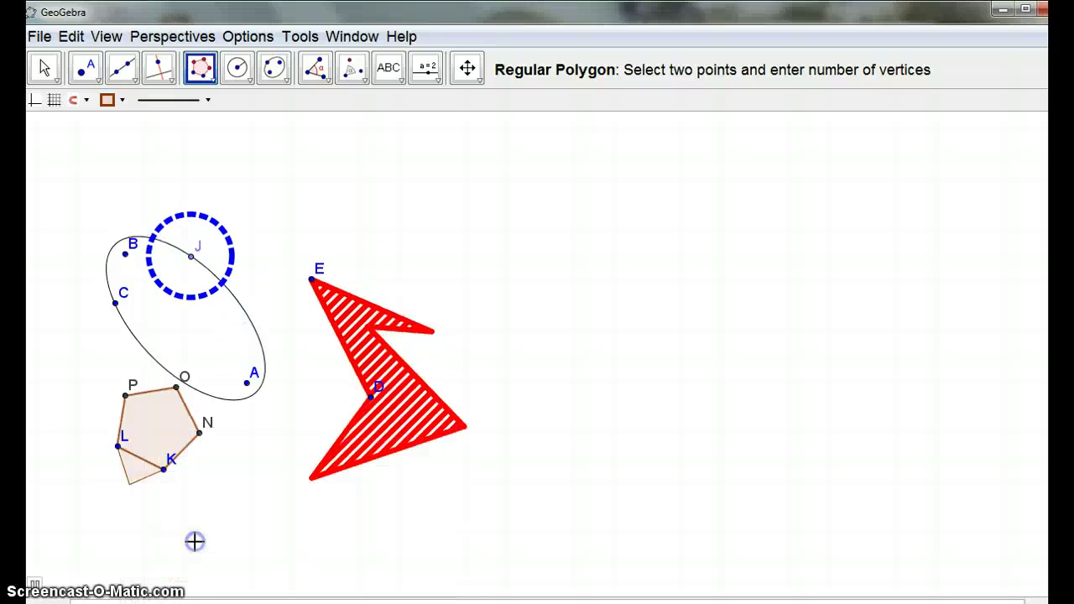
click(154, 499)
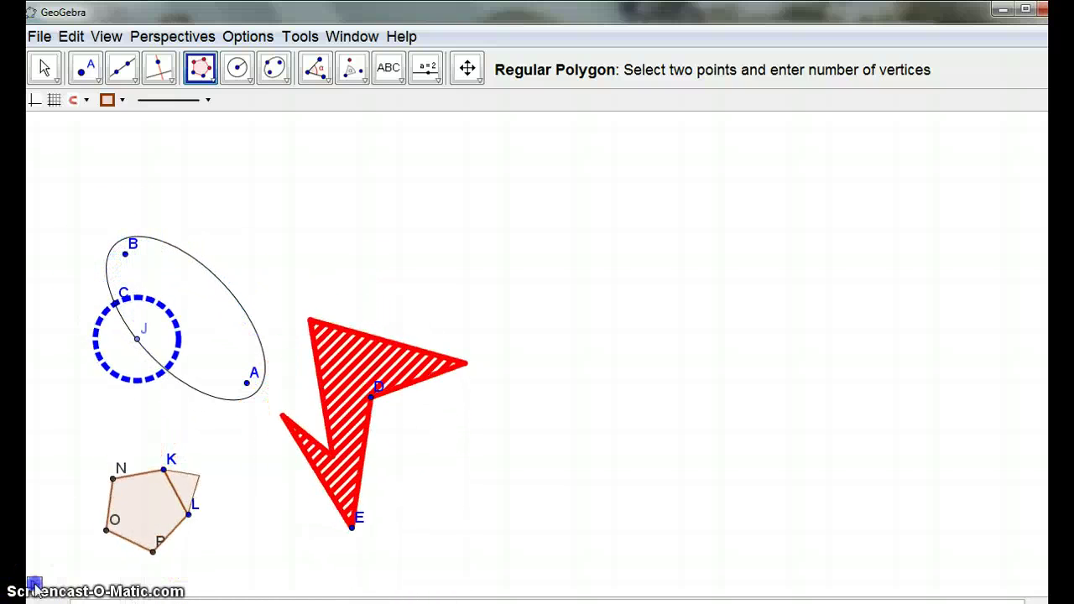
Color the pentagon green and set its line thickness to 13 and its opacity to about 65
right_click(165, 507)
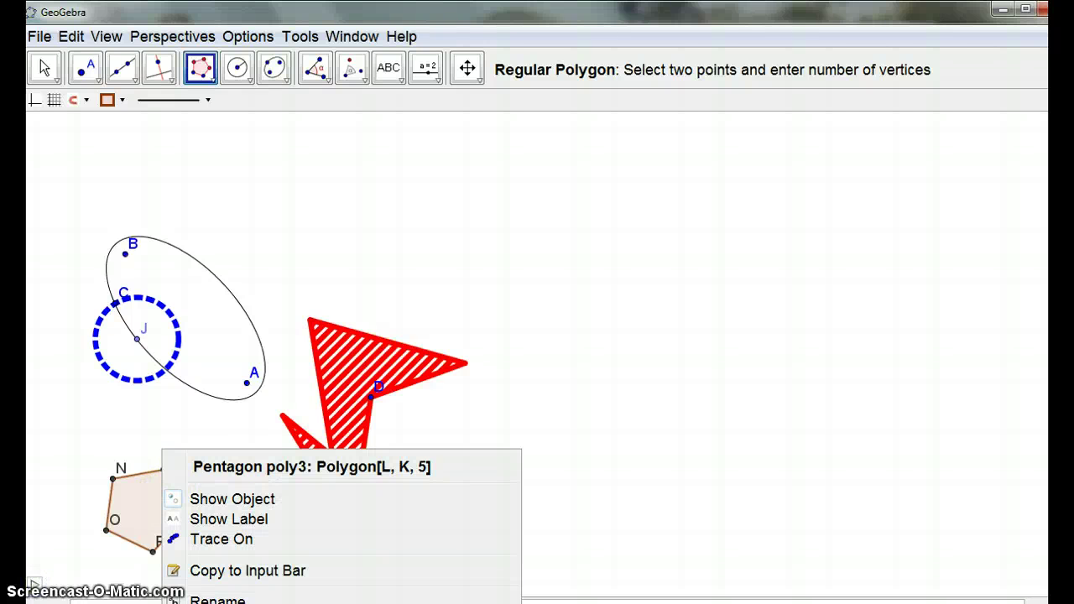
click(252, 603)
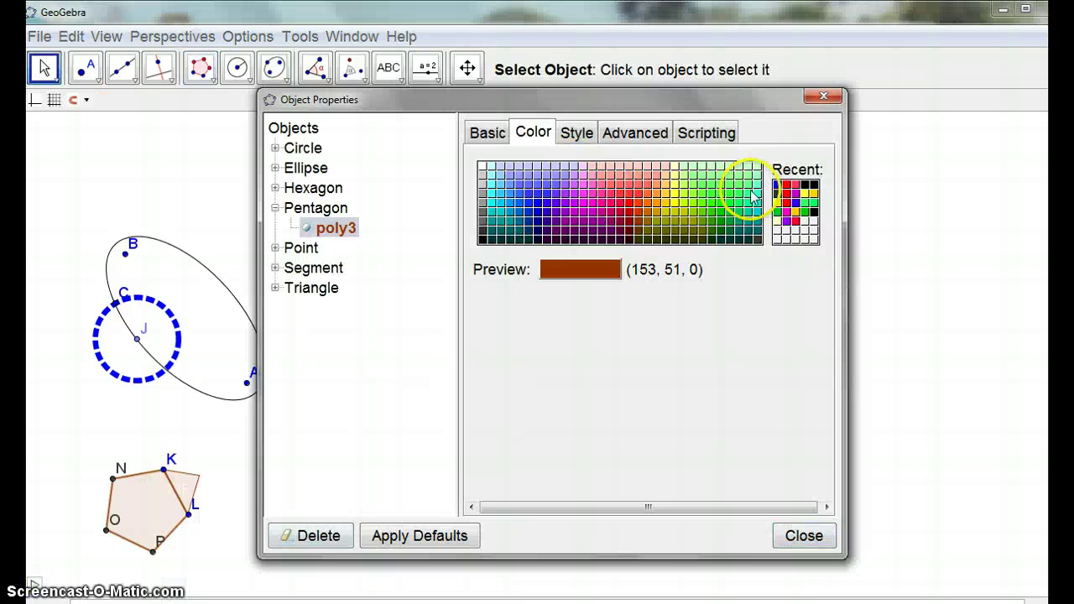
click(721, 216)
click(577, 134)
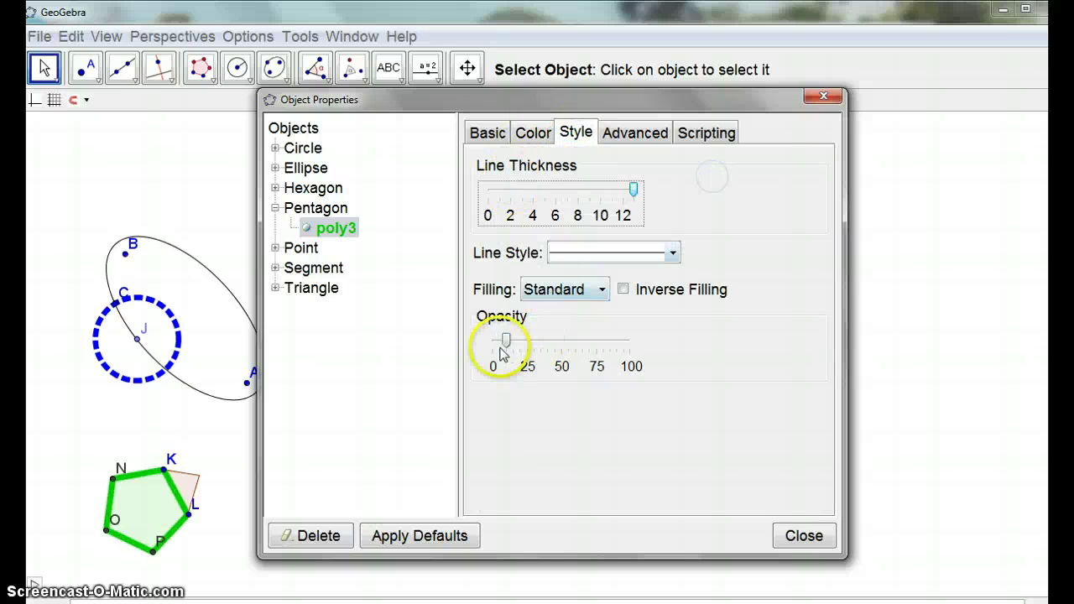
drag(509, 340, 585, 339)
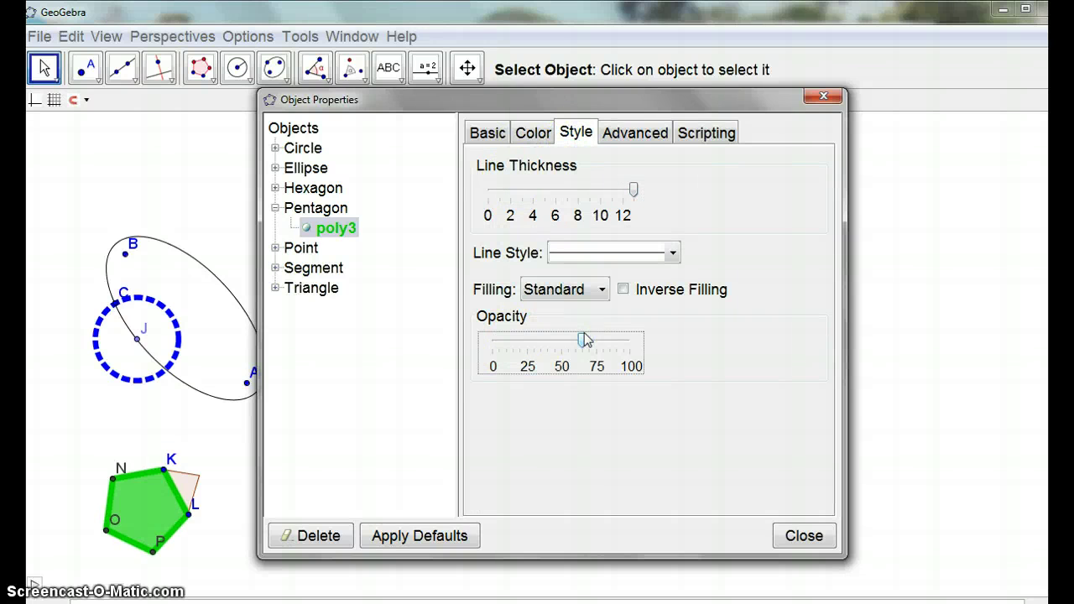
Color the small triangle magenta (204, 0, 204), set its line thickness to 13 and opacity to 100, and close its properties
click(189, 495)
right_click(190, 495)
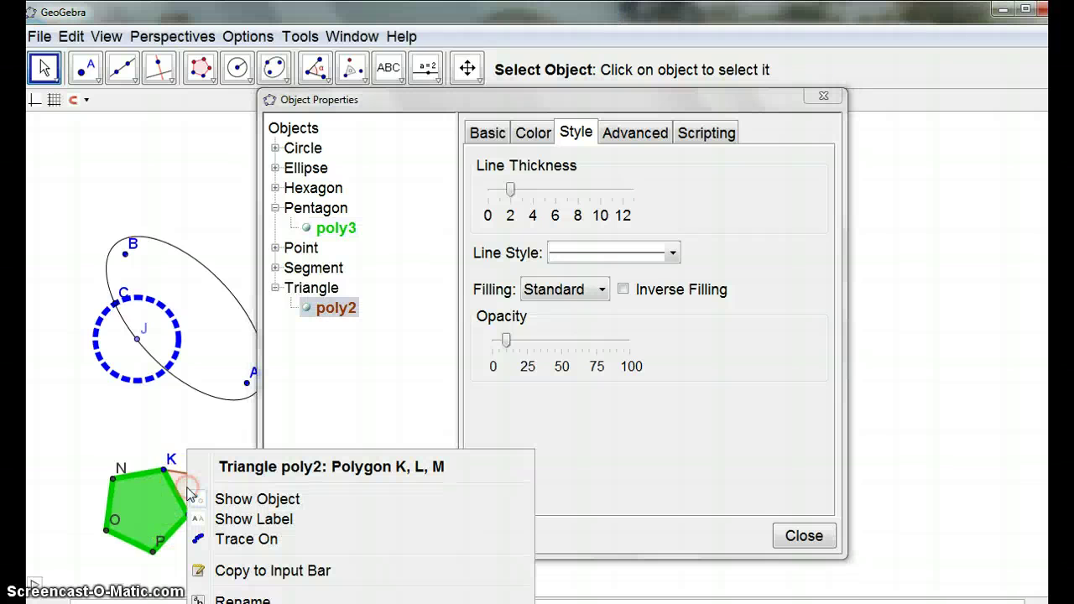
click(422, 534)
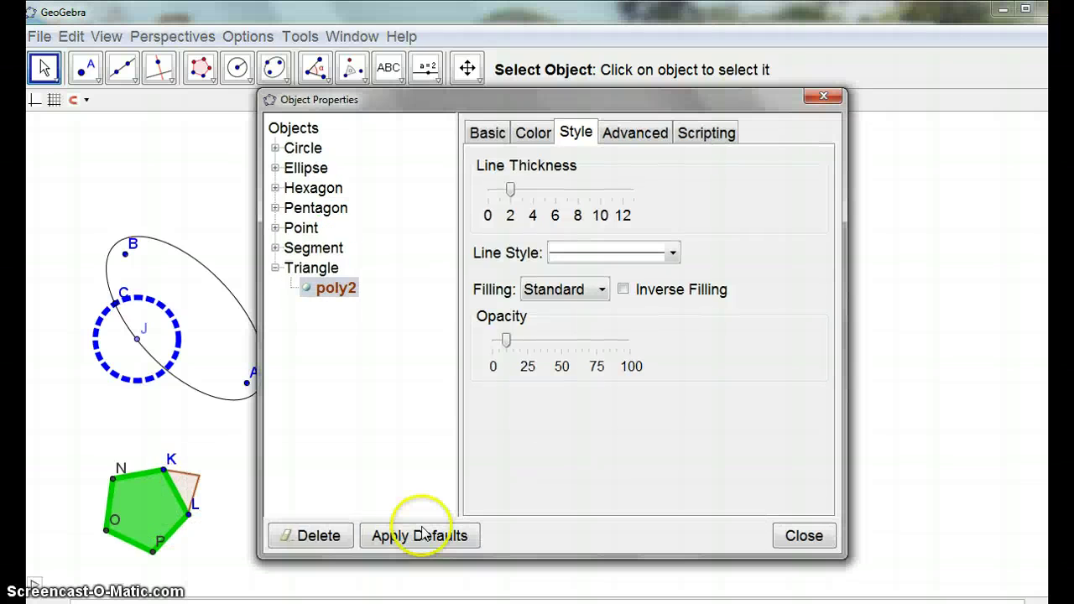
click(533, 131)
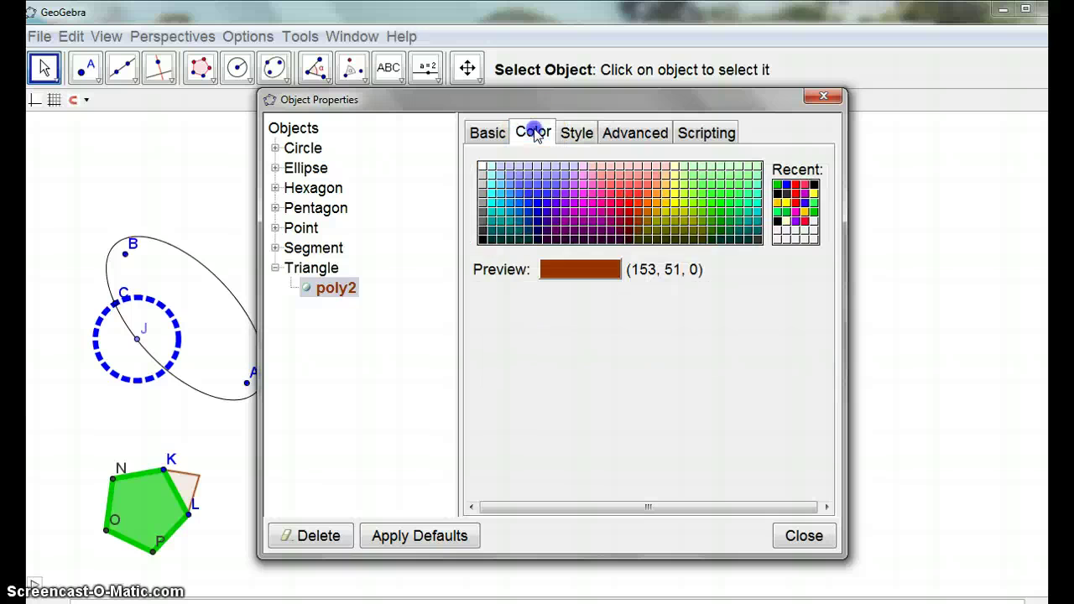
click(592, 218)
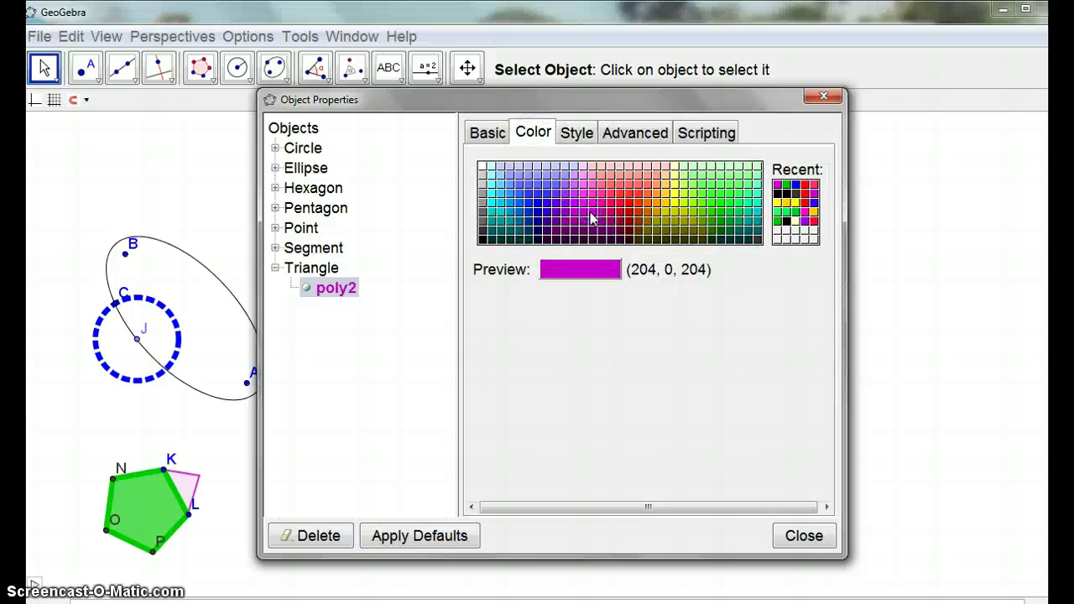
click(579, 134)
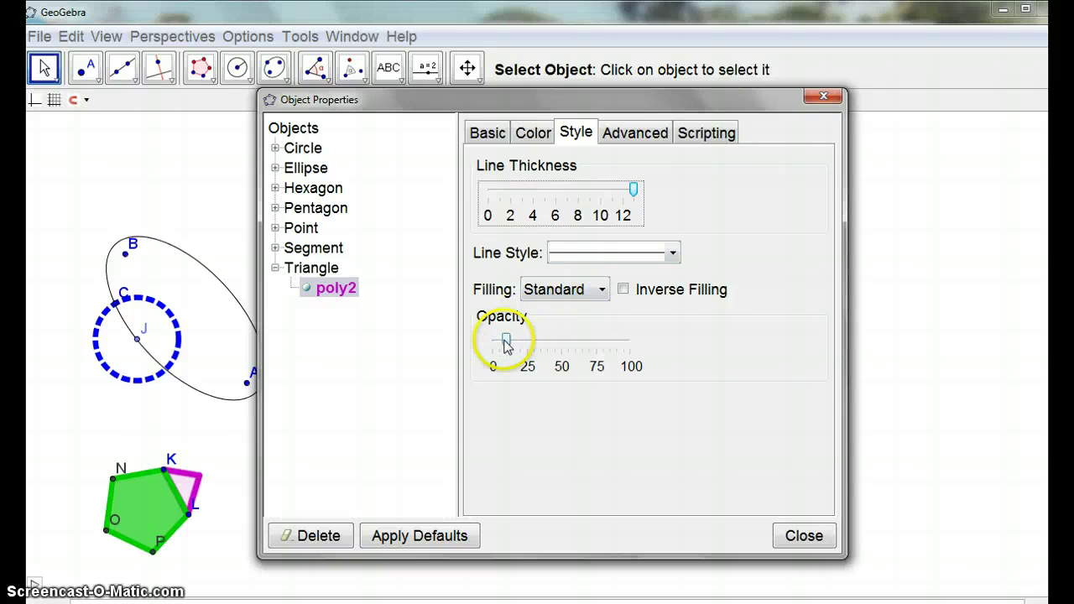
drag(505, 340, 753, 334)
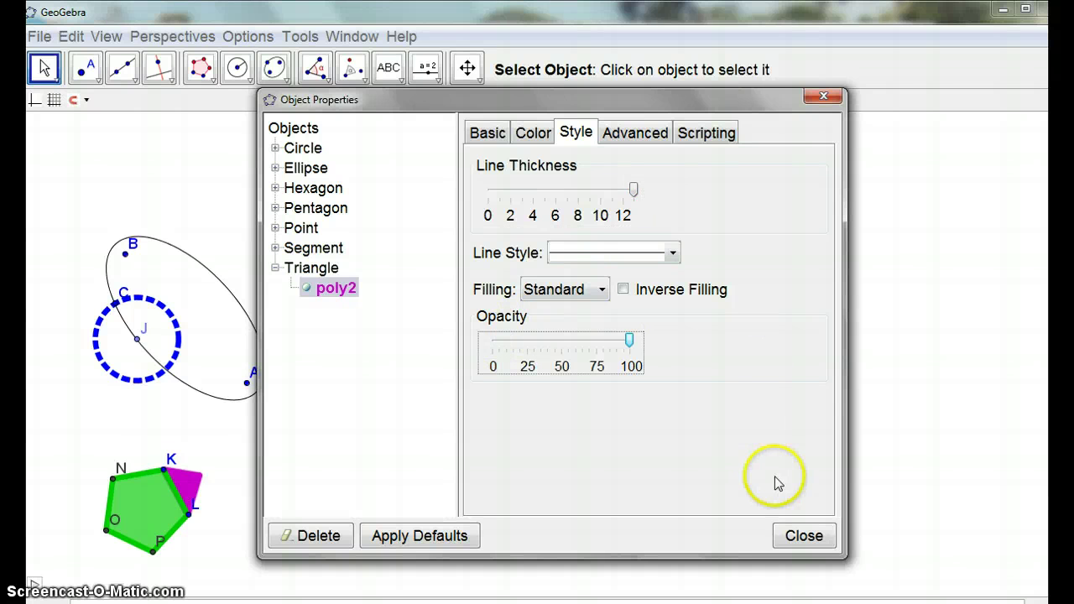
click(802, 537)
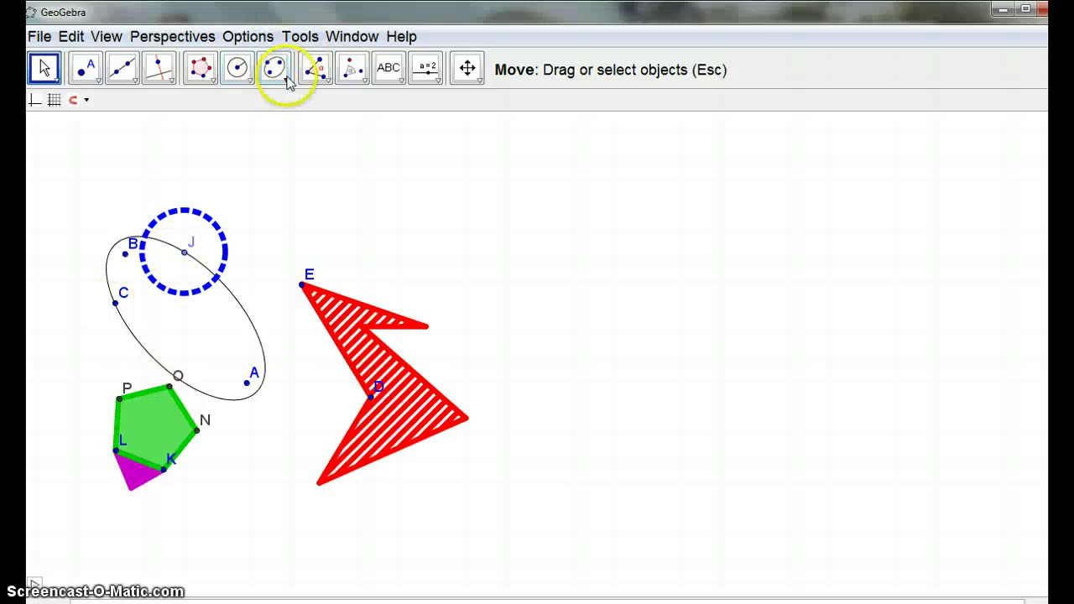
Draw a large upright ellipse around the existing shapes with foci Q and R, passing through point S
click(286, 79)
click(296, 106)
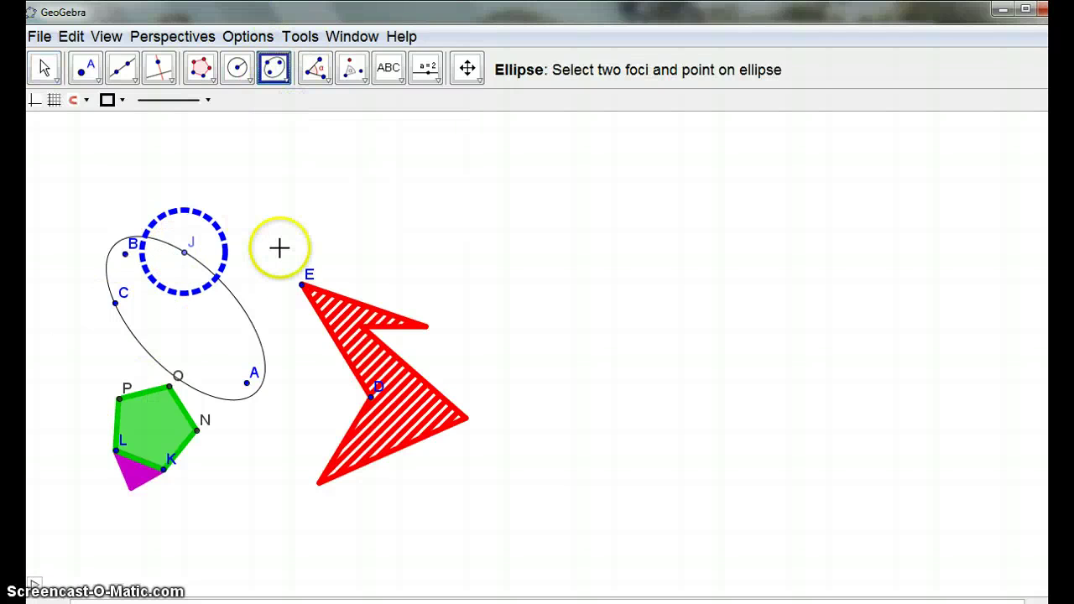
click(262, 518)
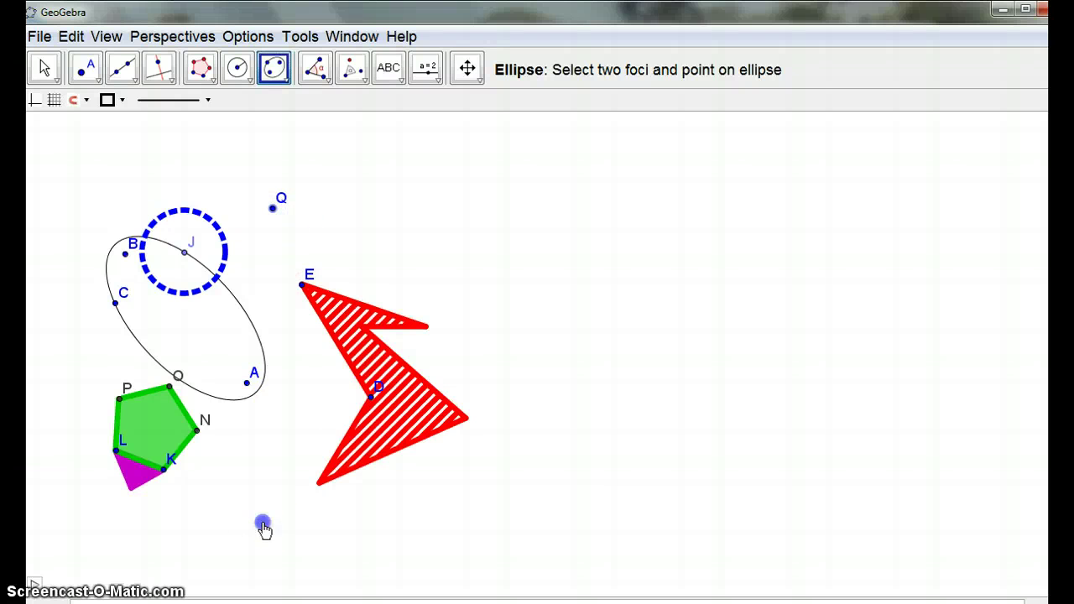
click(439, 296)
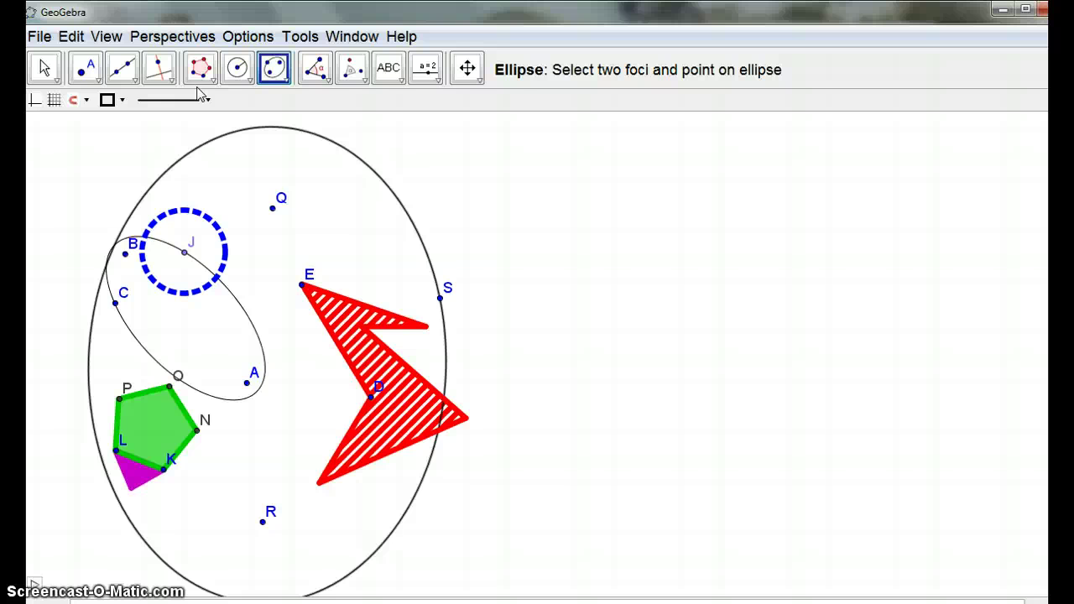
Create a vector from the pentagon's point L to a new point T on the large ellipse's upper edge
click(89, 72)
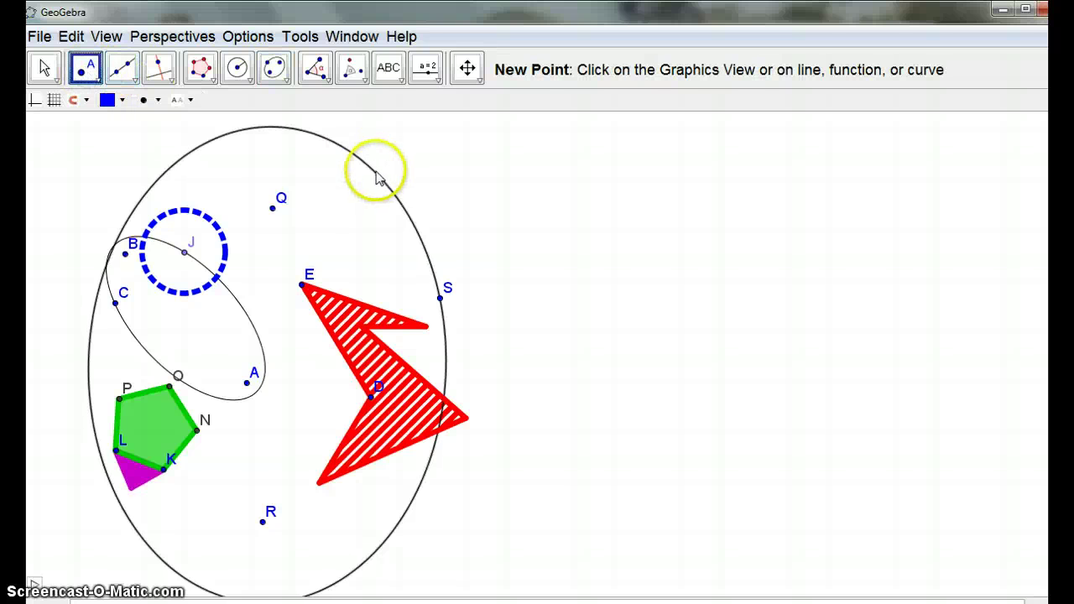
click(131, 80)
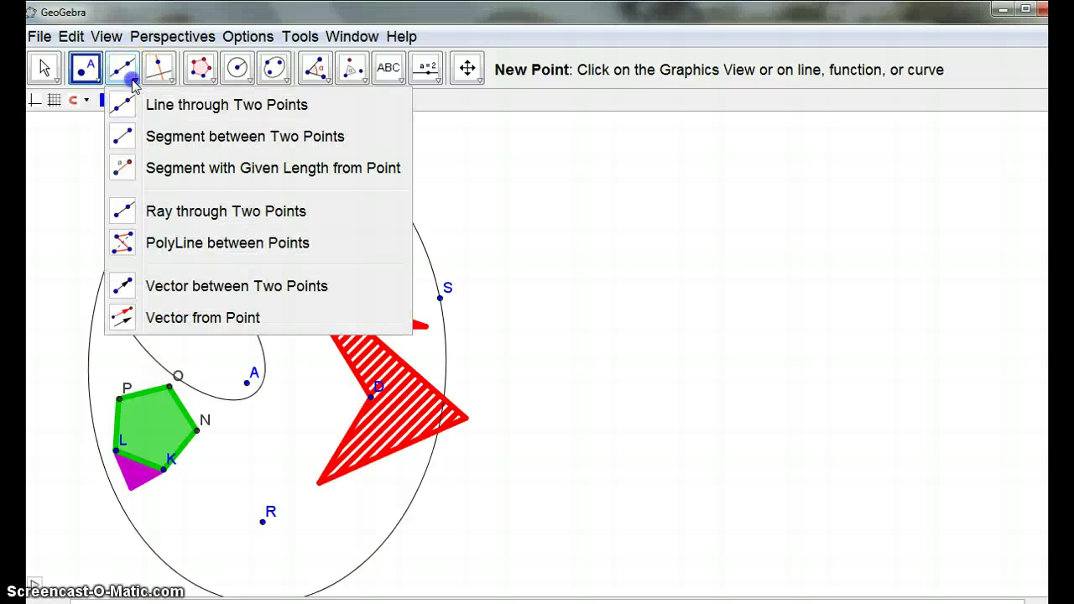
click(189, 288)
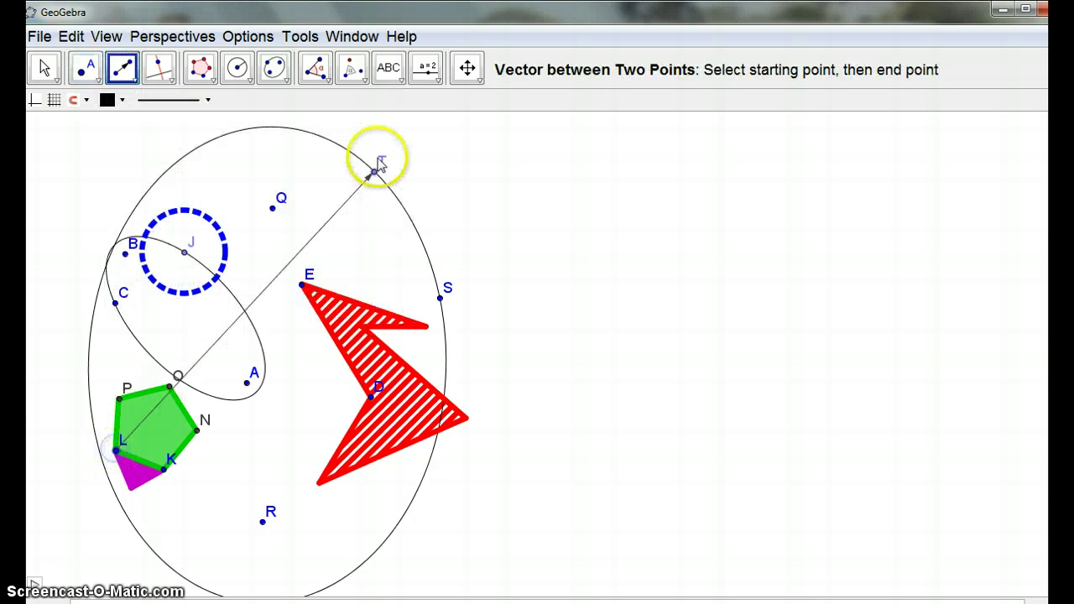
Translate the green pentagon and magenta triangle together by the vector from L to T
click(365, 81)
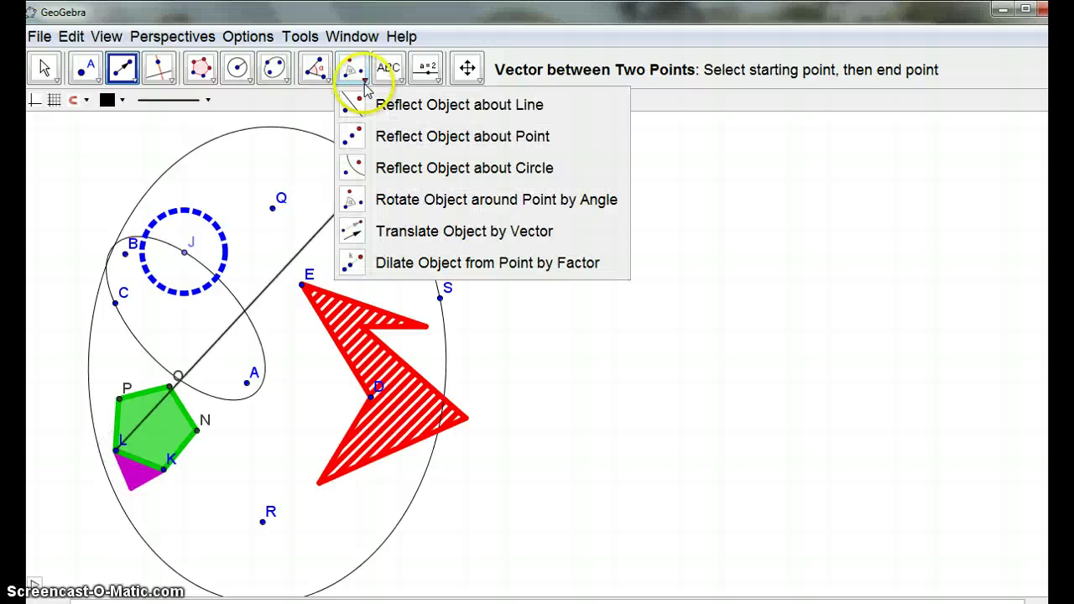
click(411, 233)
drag(53, 364, 227, 510)
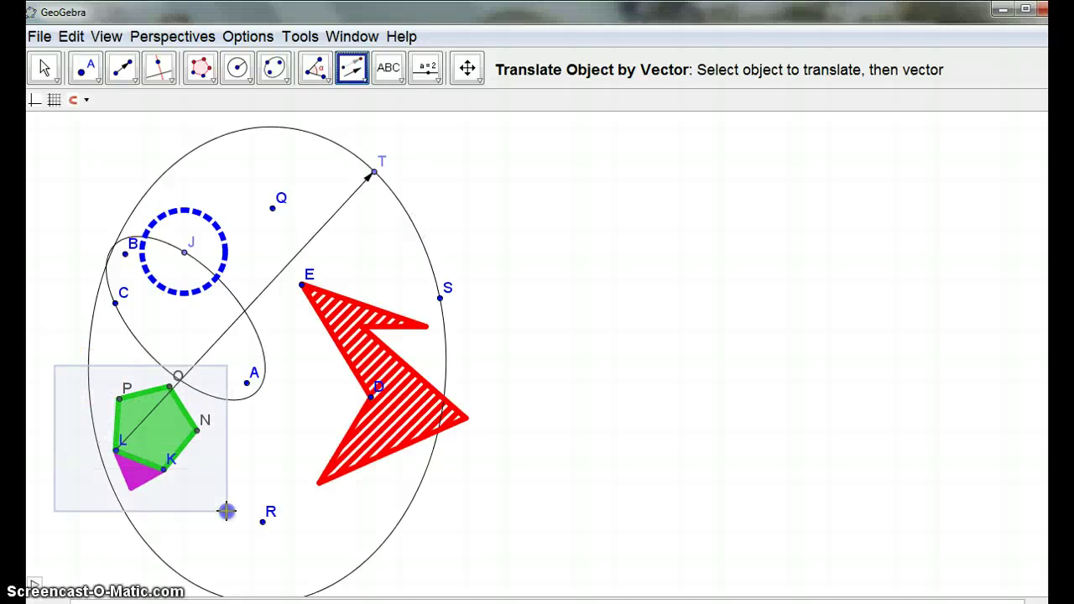
click(304, 254)
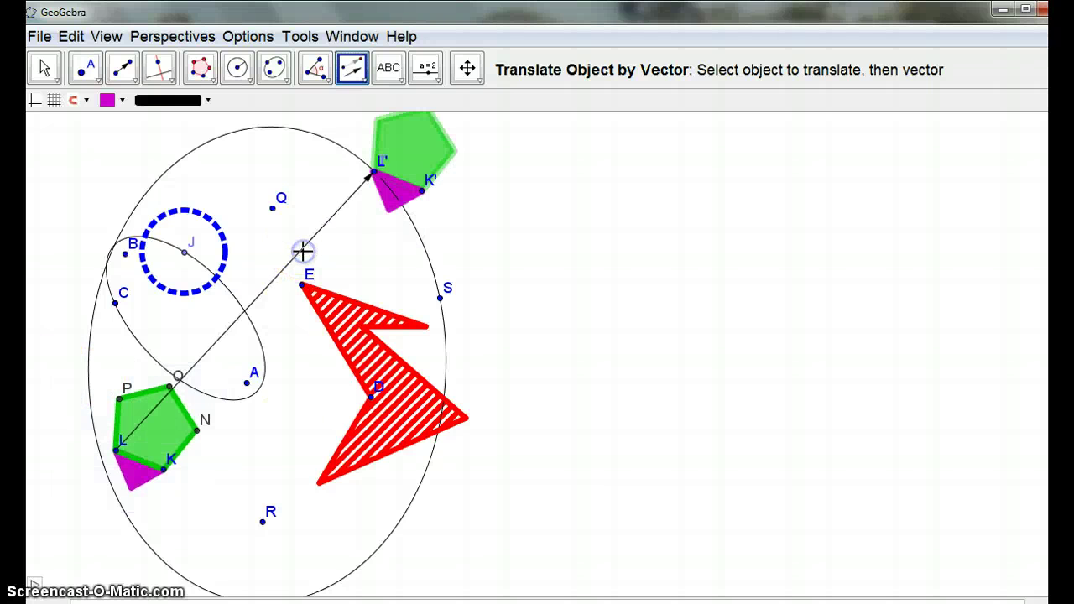
Color the translated pentagon on the large ellipse yellow (255, 255, 0) and close its properties
right_click(417, 152)
click(490, 354)
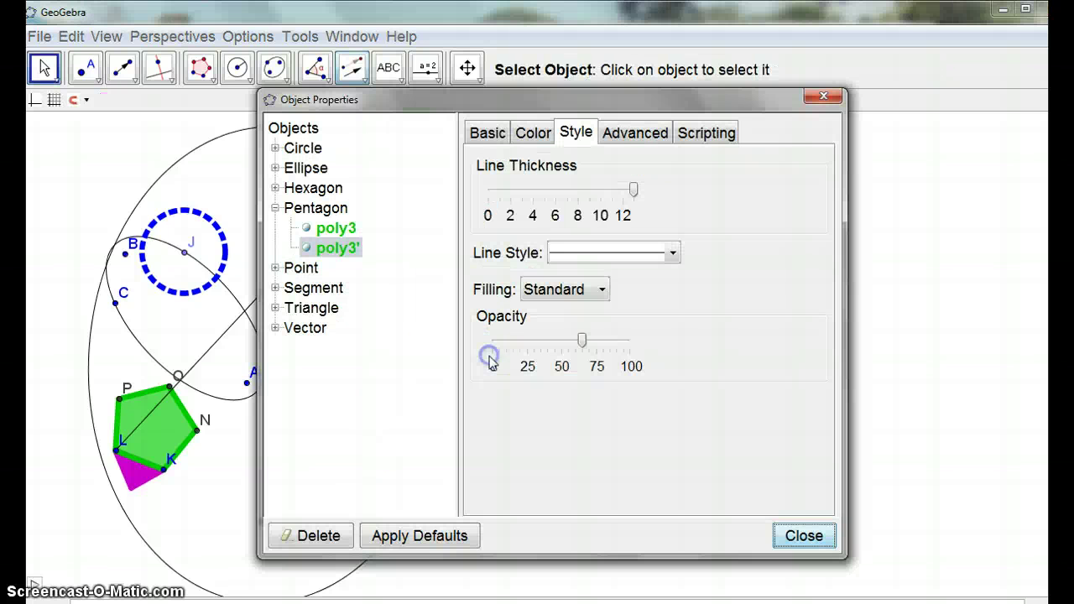
click(534, 136)
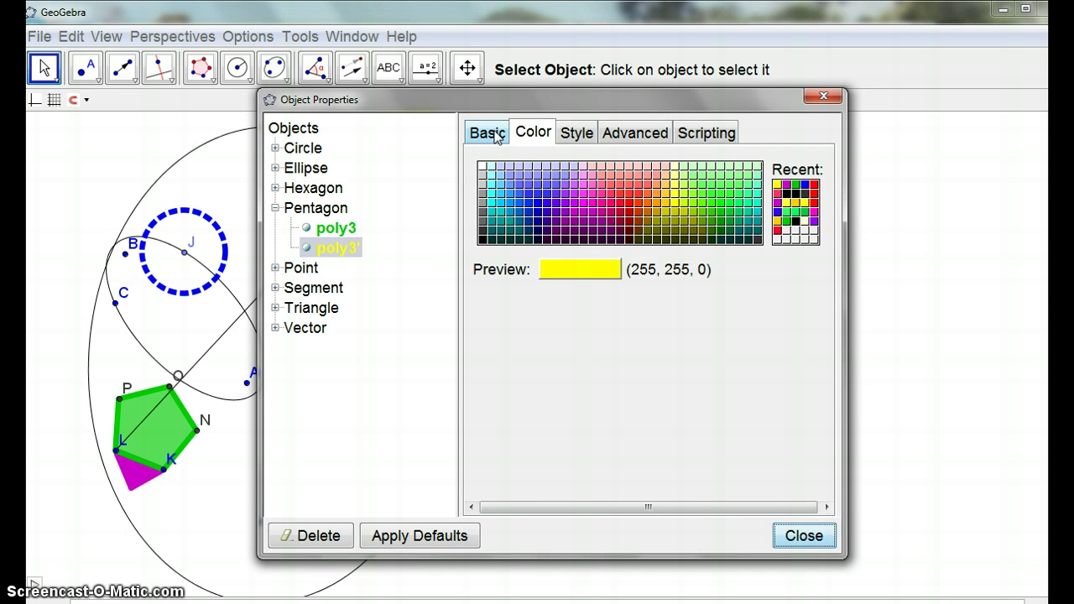
click(801, 537)
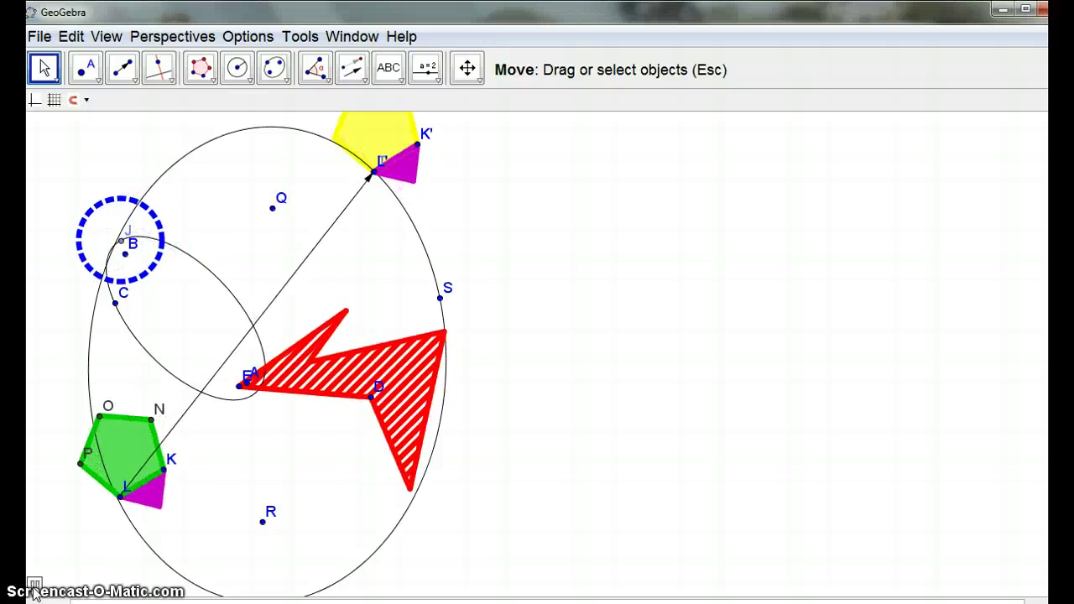
Turn on animation for point T on the large ellipse
right_click(374, 176)
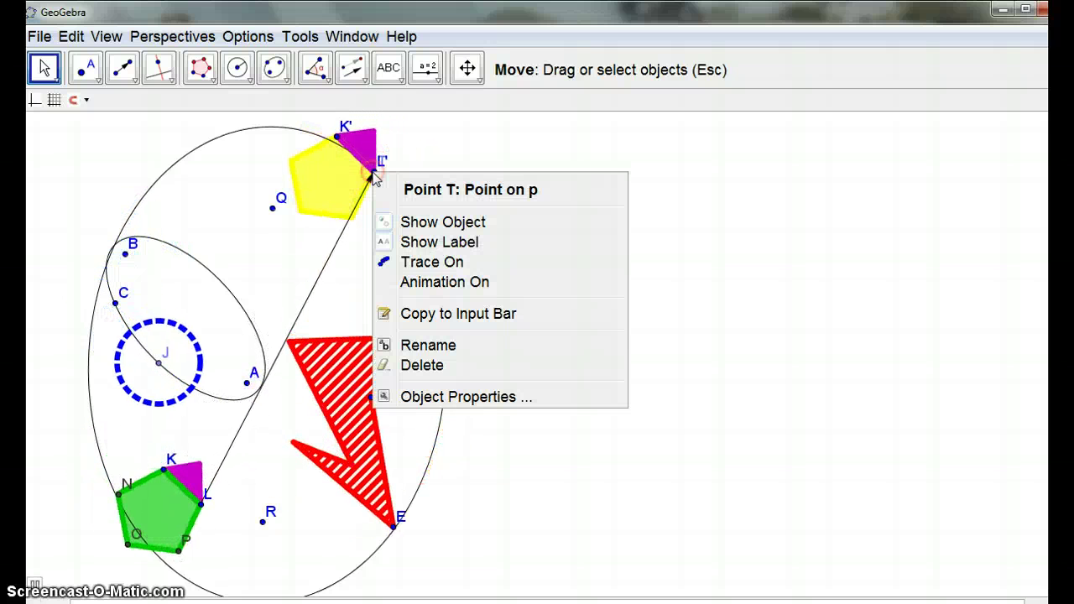
click(438, 288)
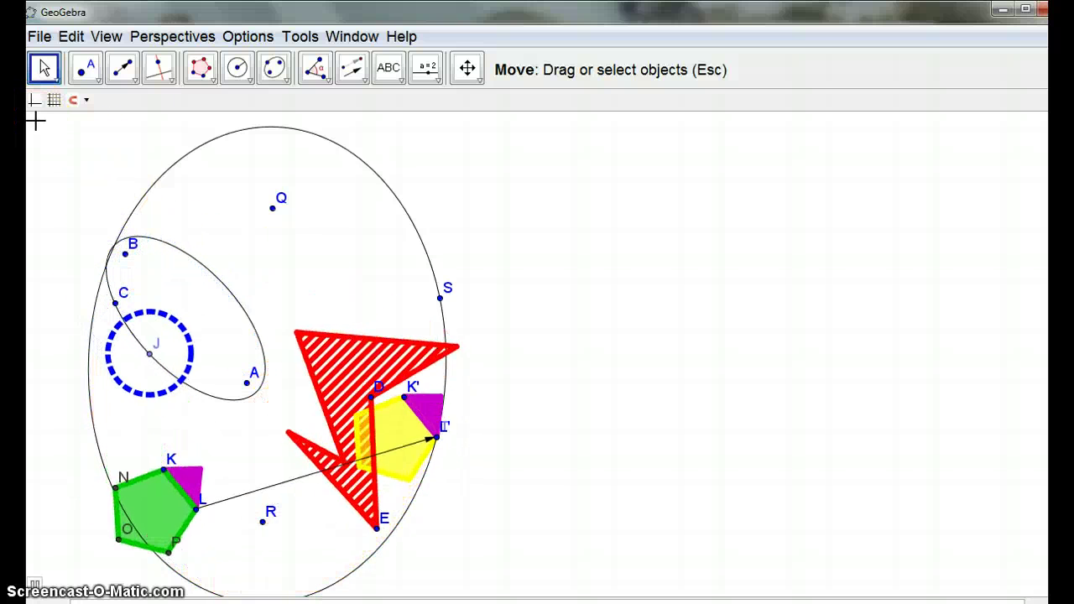
Open the object properties from point T and hide all points in the construction
right_click(398, 209)
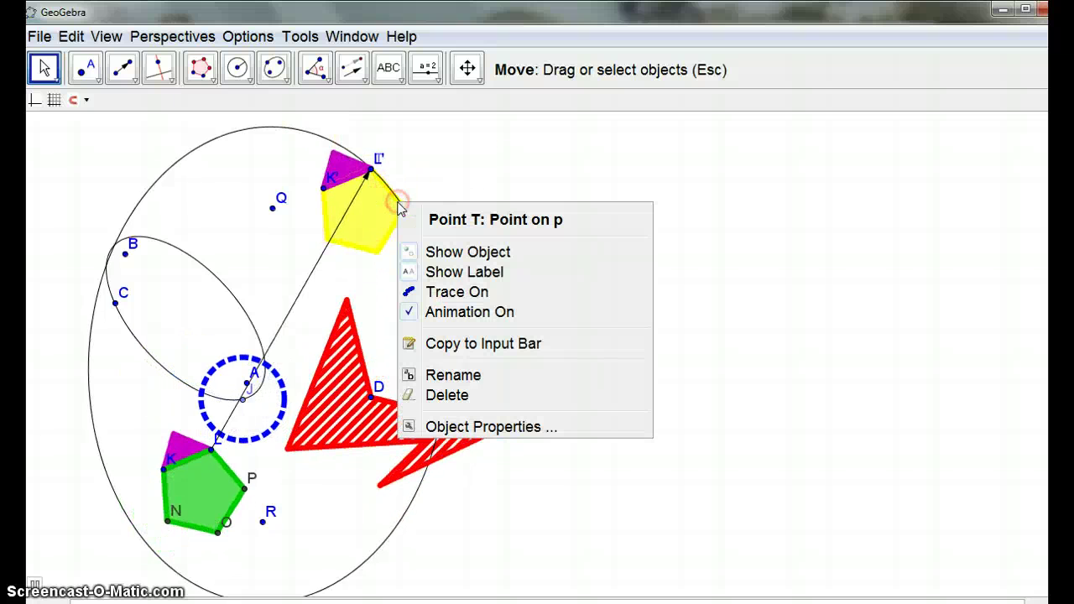
click(472, 428)
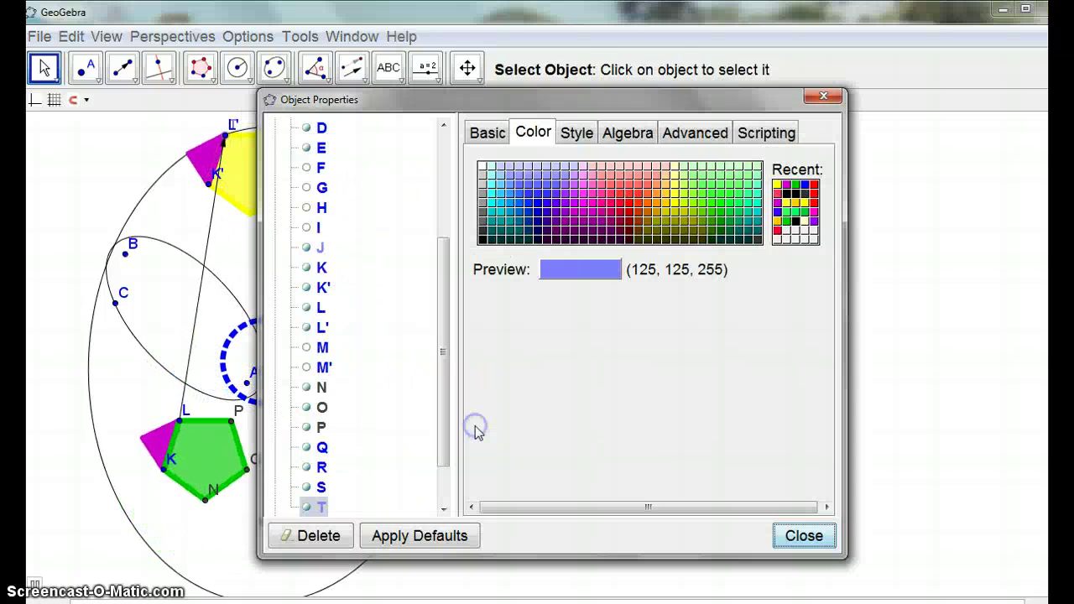
drag(619, 101, 773, 100)
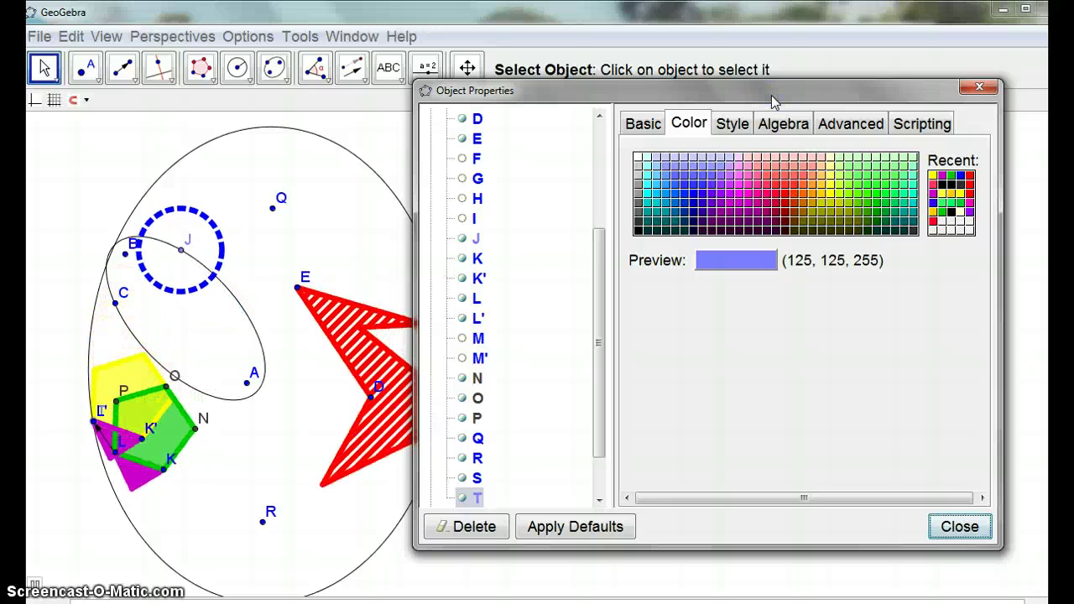
drag(599, 247, 587, 160)
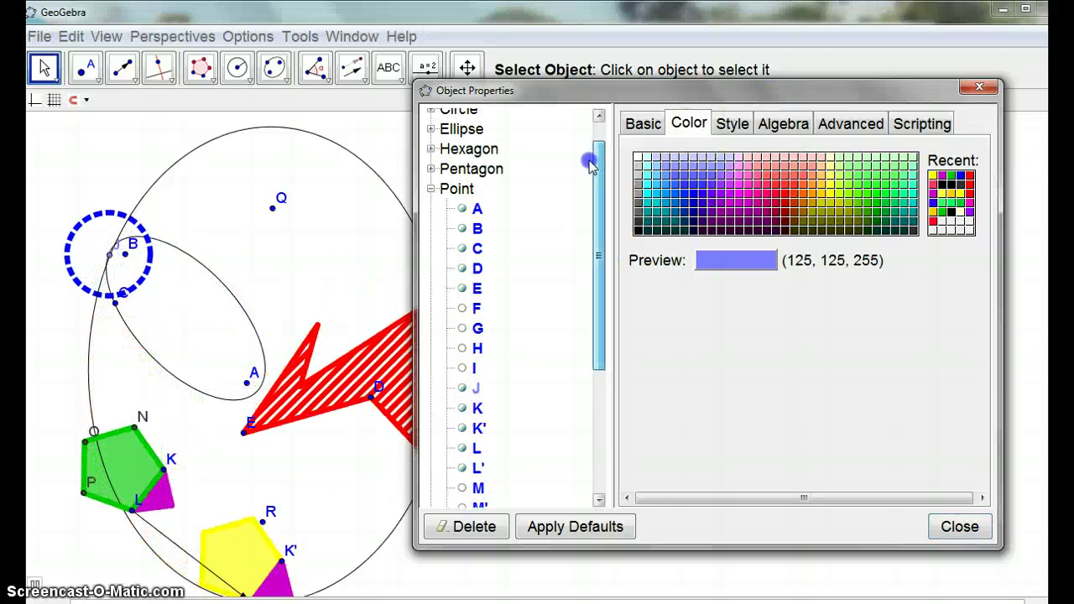
click(448, 189)
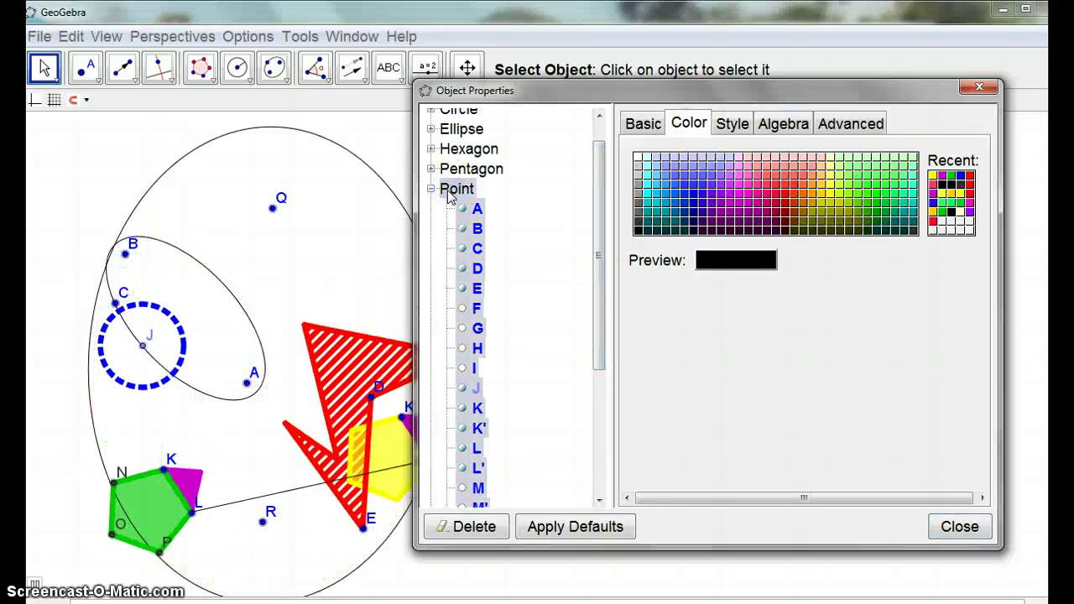
click(642, 126)
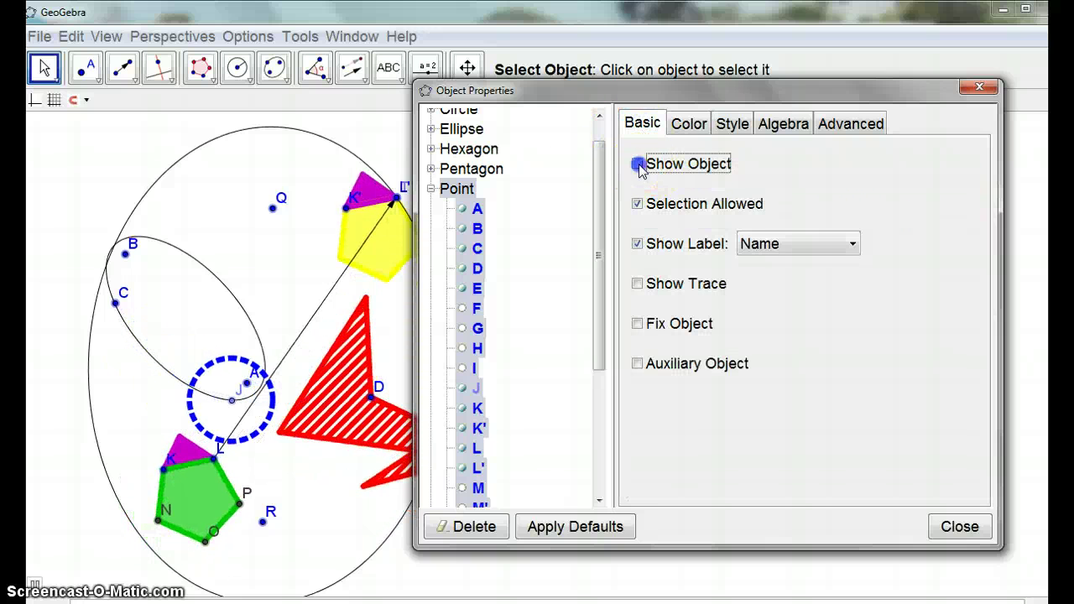
click(639, 164)
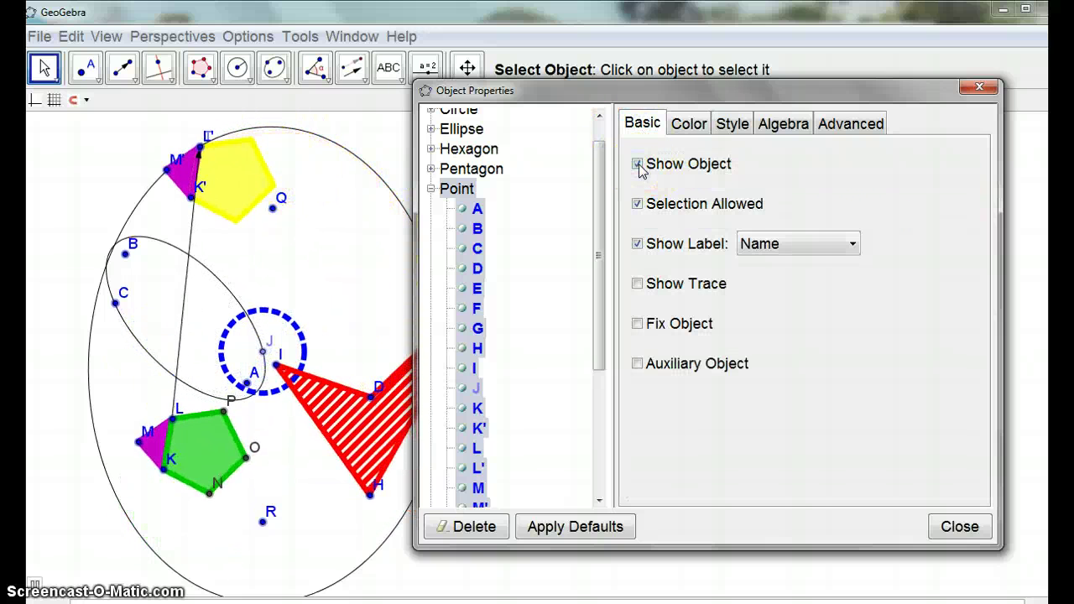
click(638, 165)
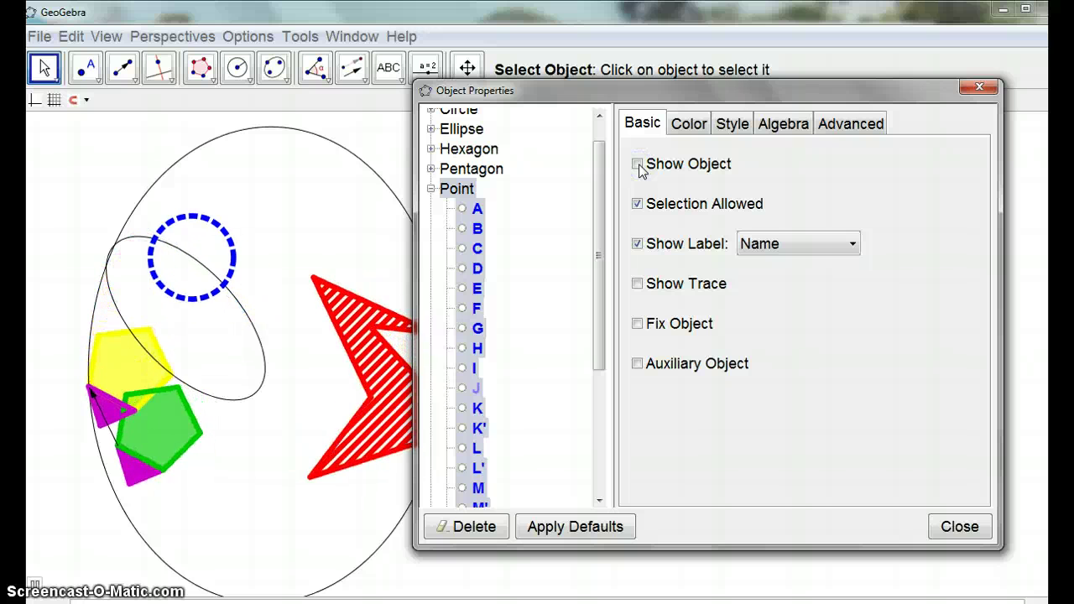
Hide both ellipses, c and p, in the object properties
click(463, 131)
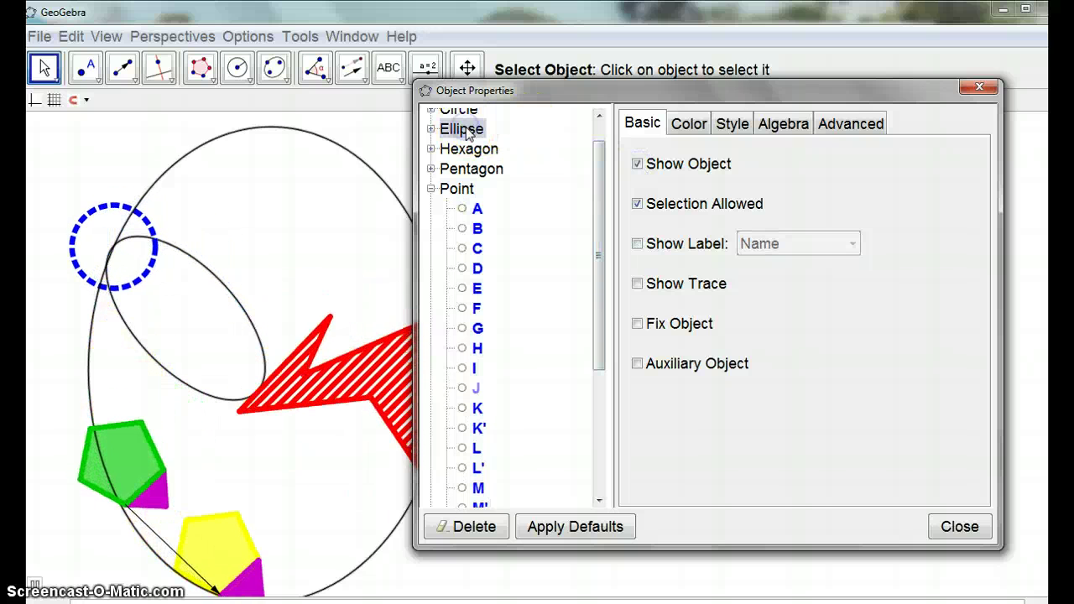
click(433, 129)
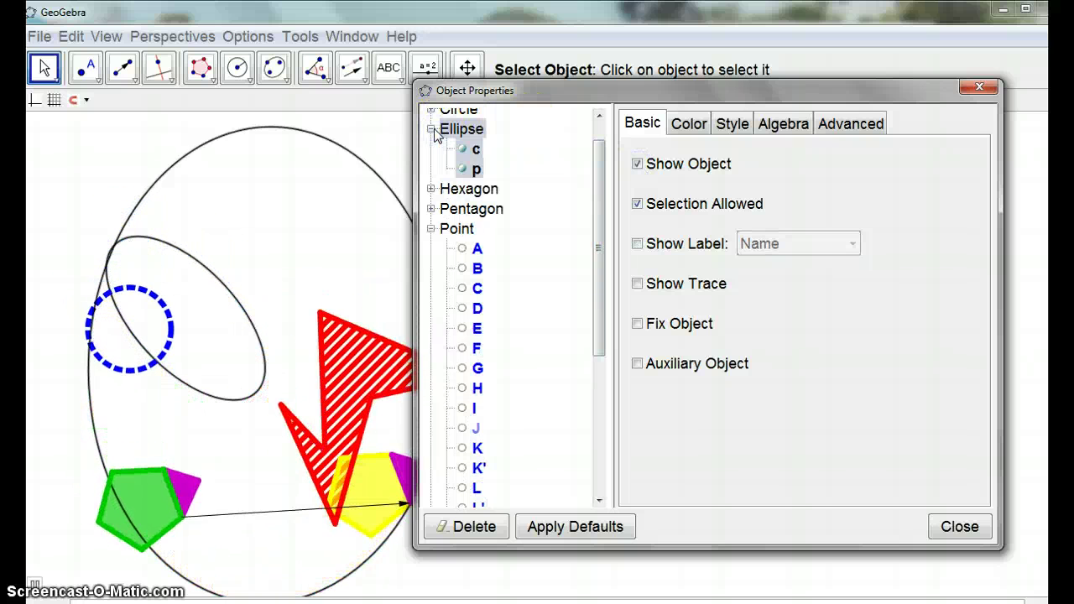
click(655, 167)
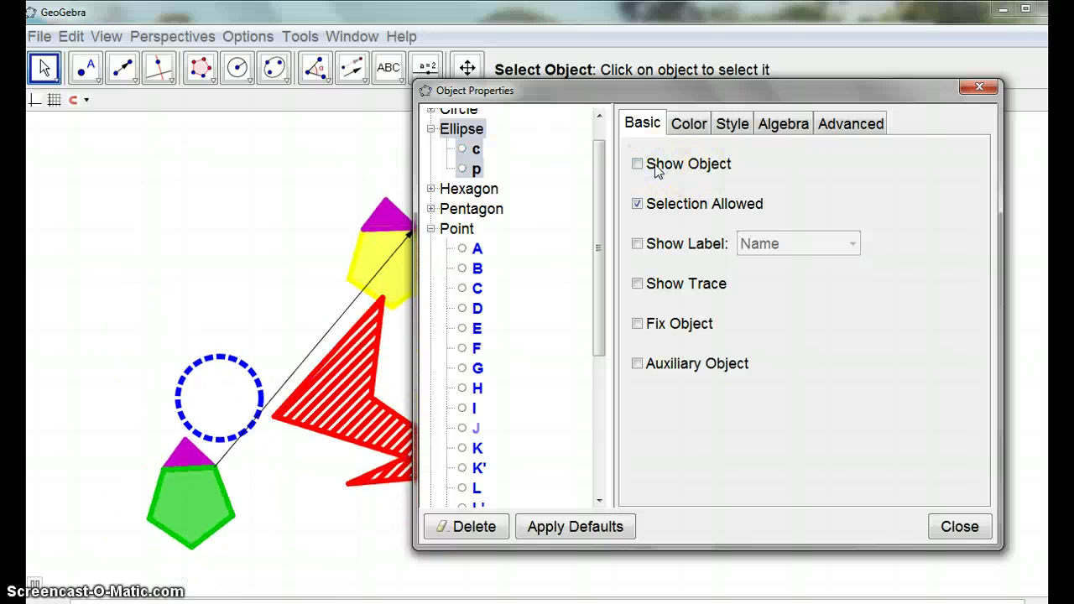
Hide the vector from L to T and close the object properties
click(599, 206)
drag(601, 210, 612, 475)
click(459, 498)
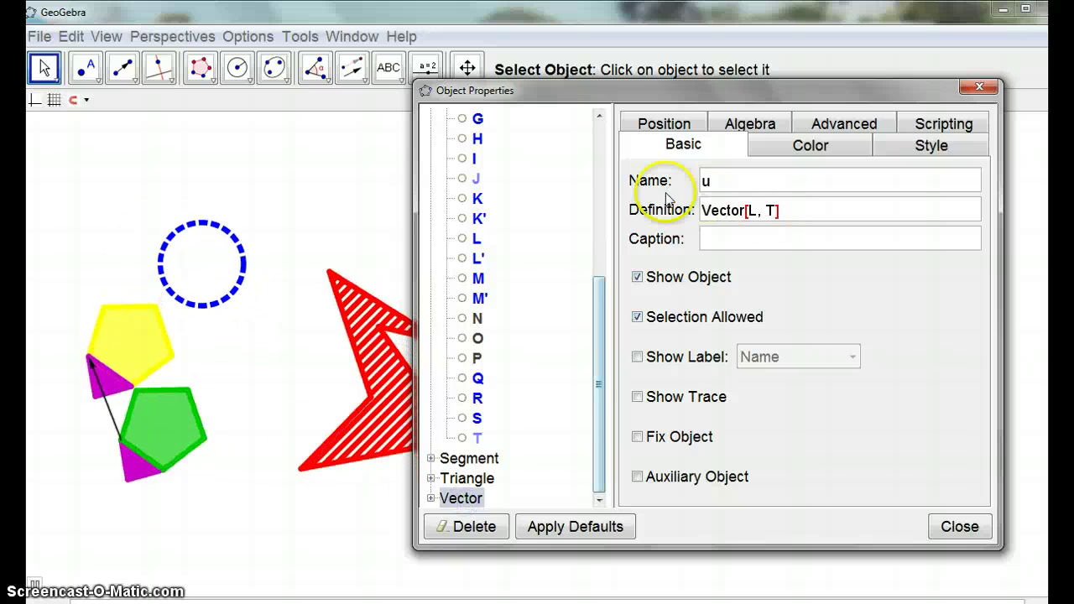
click(637, 277)
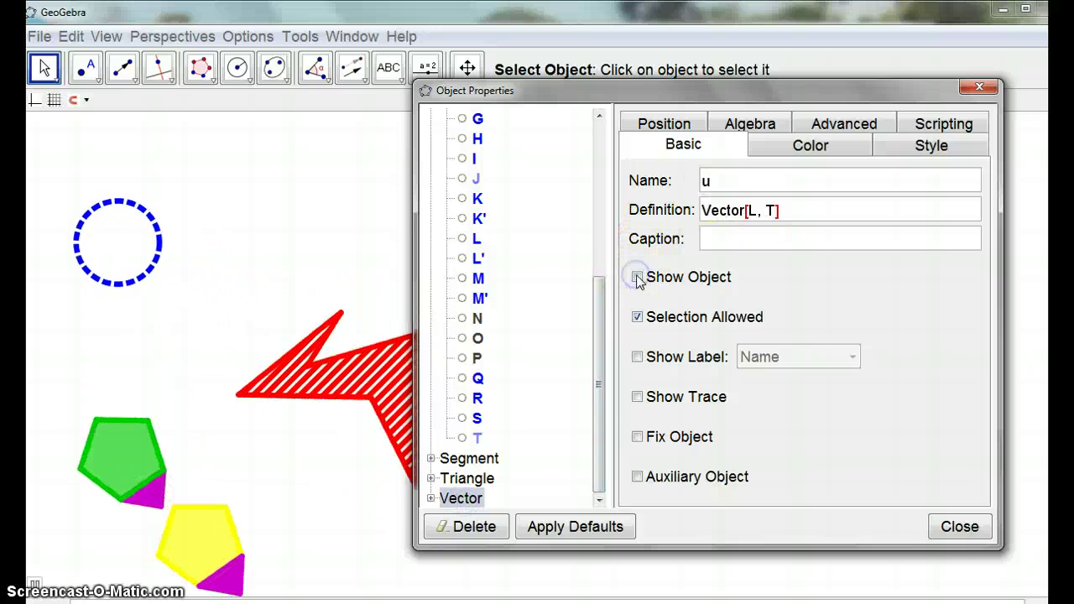
click(959, 524)
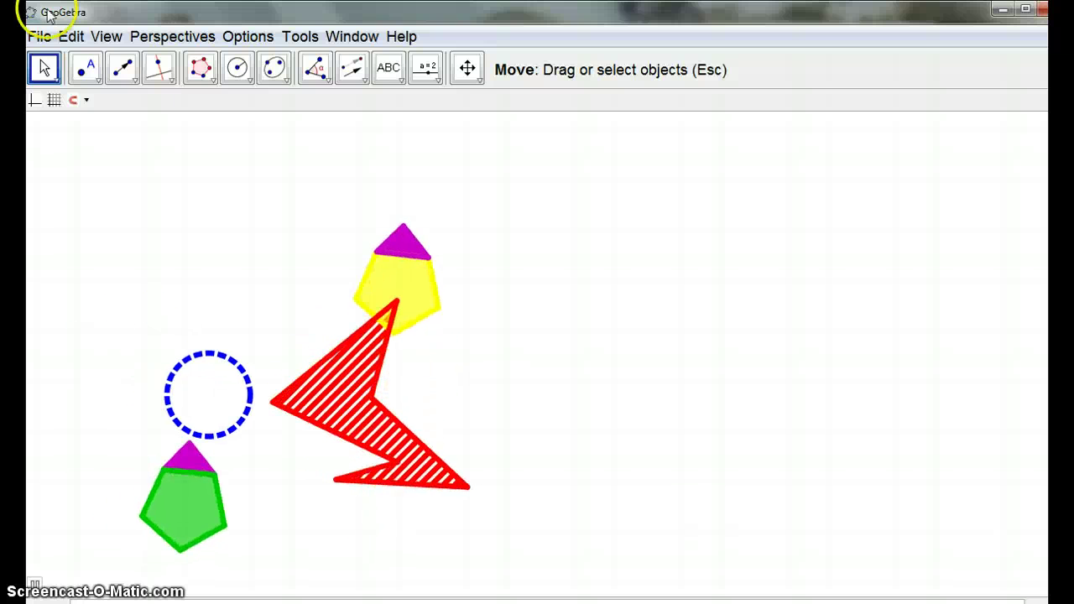
click(126, 81)
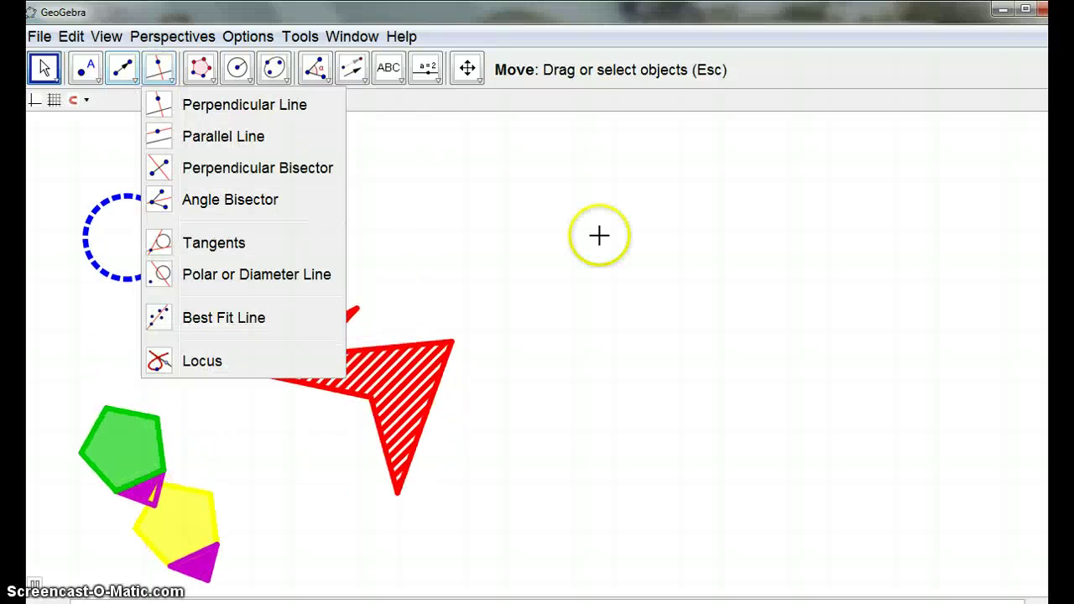
click(597, 236)
click(49, 73)
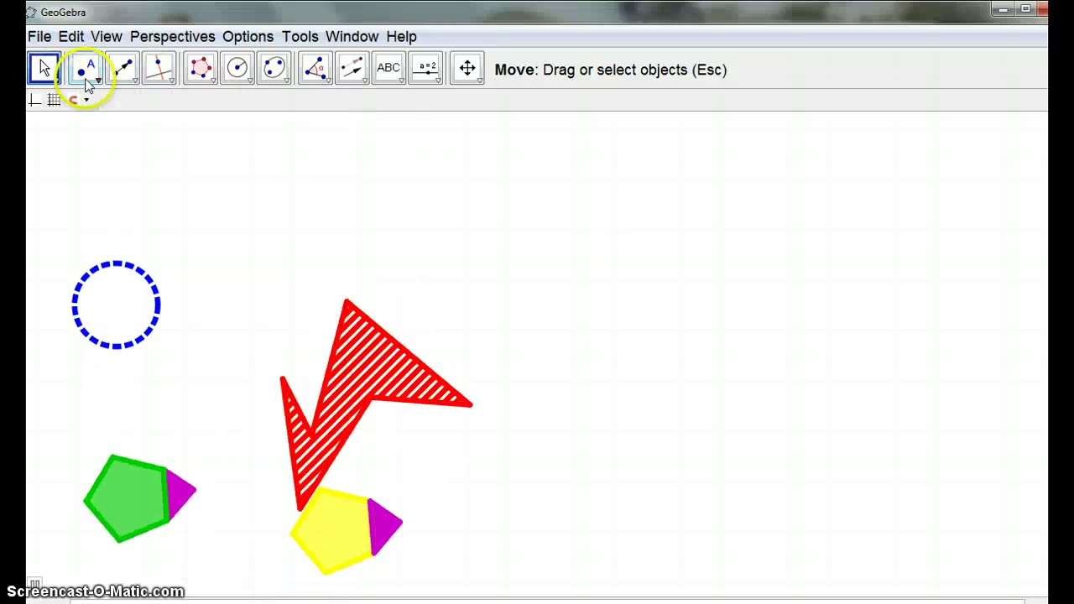
Place a new point U in the empty area to the right of the animated shapes
click(88, 84)
click(116, 104)
click(554, 299)
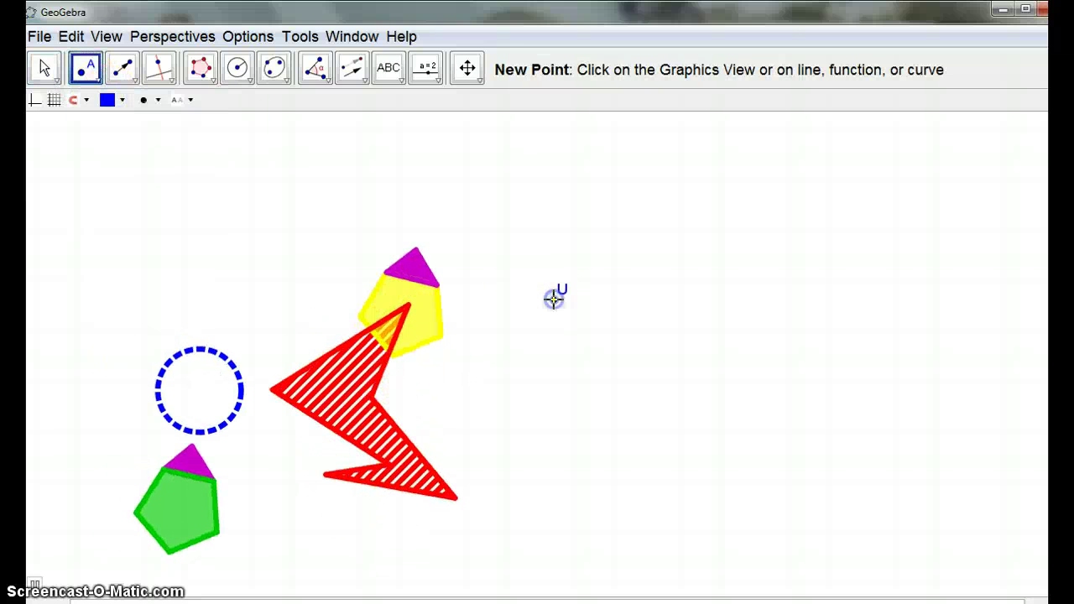
Try to rotate all the shapes together 90° counterclockwise around point U
click(44, 67)
drag(106, 133, 528, 594)
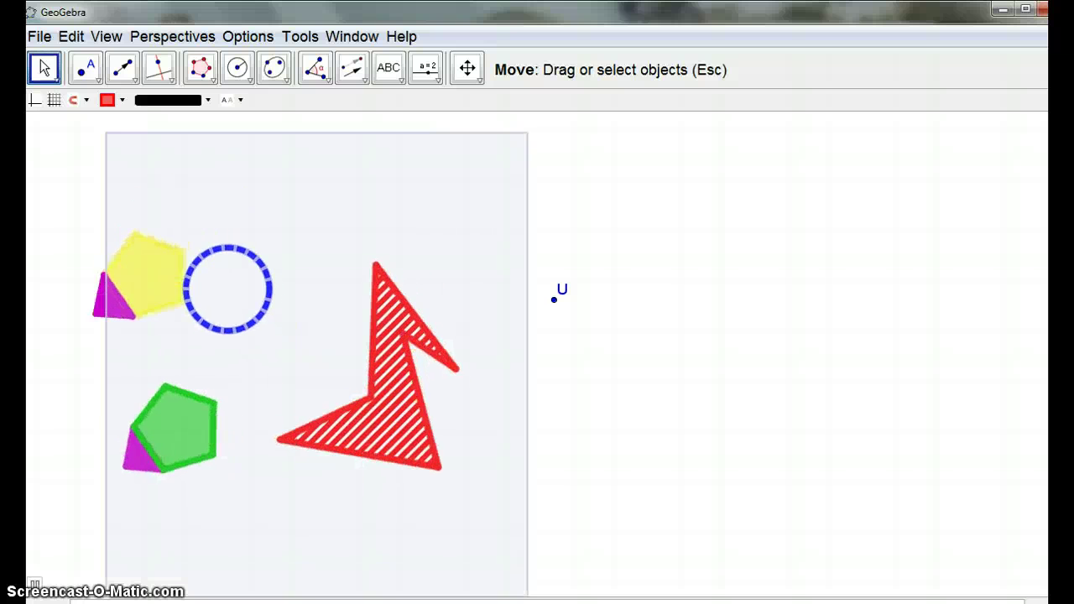
click(360, 77)
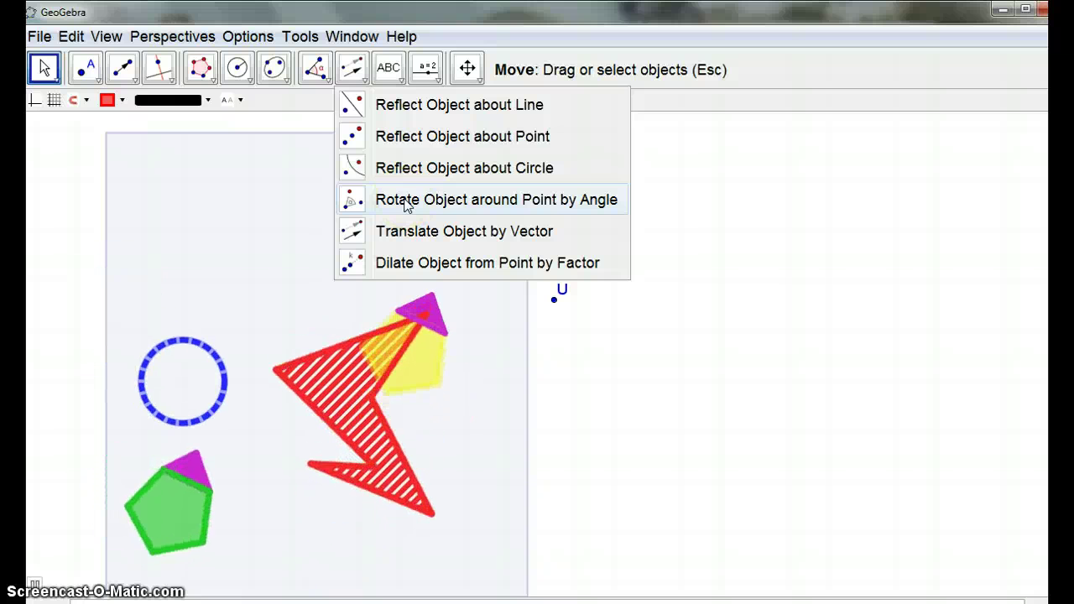
click(405, 206)
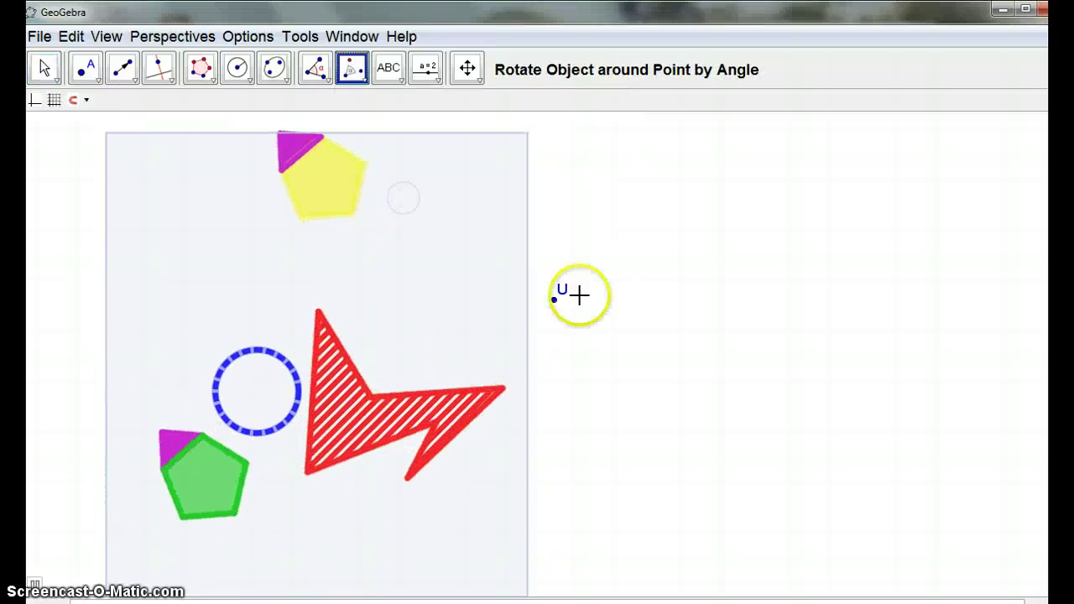
click(555, 300)
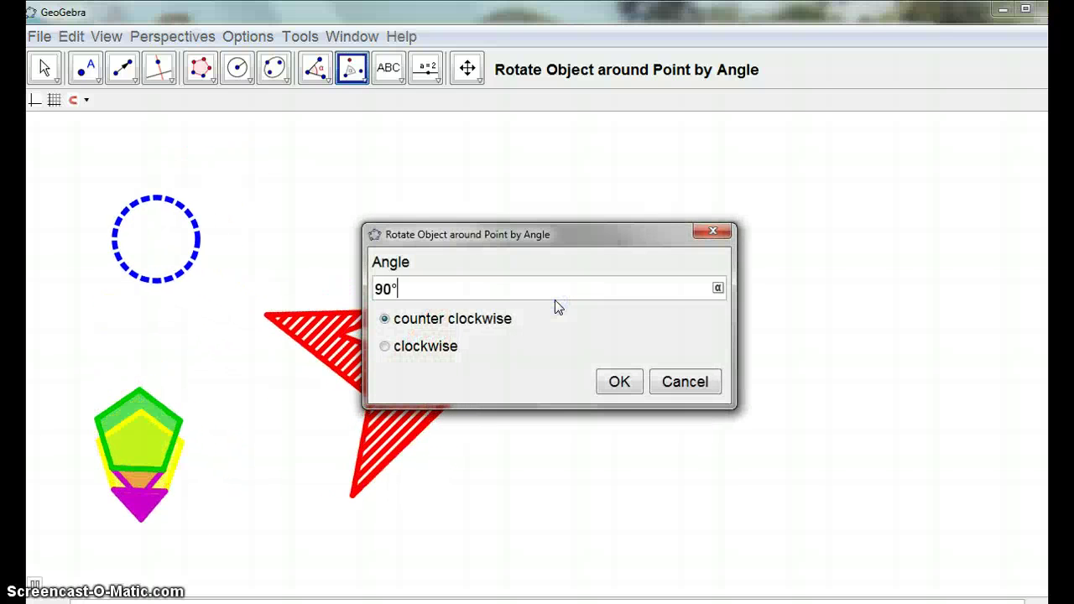
click(619, 382)
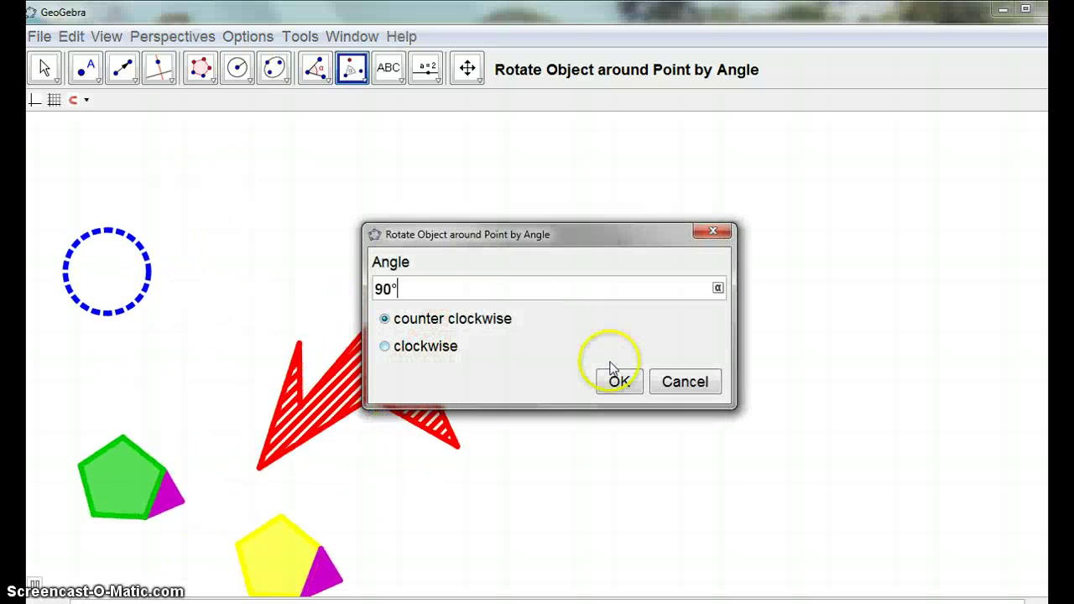
click(386, 156)
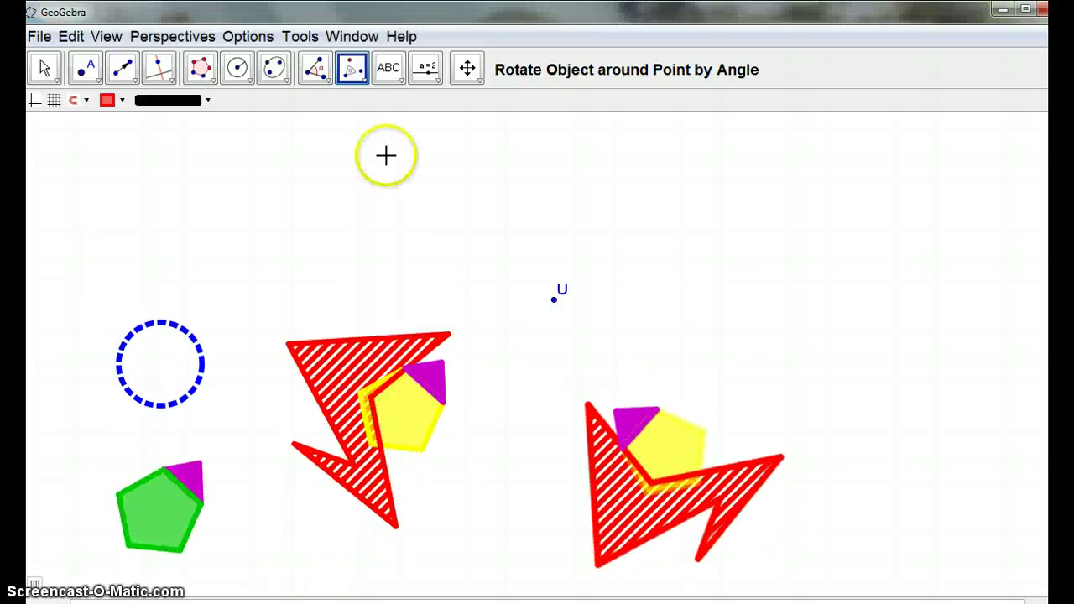
click(358, 72)
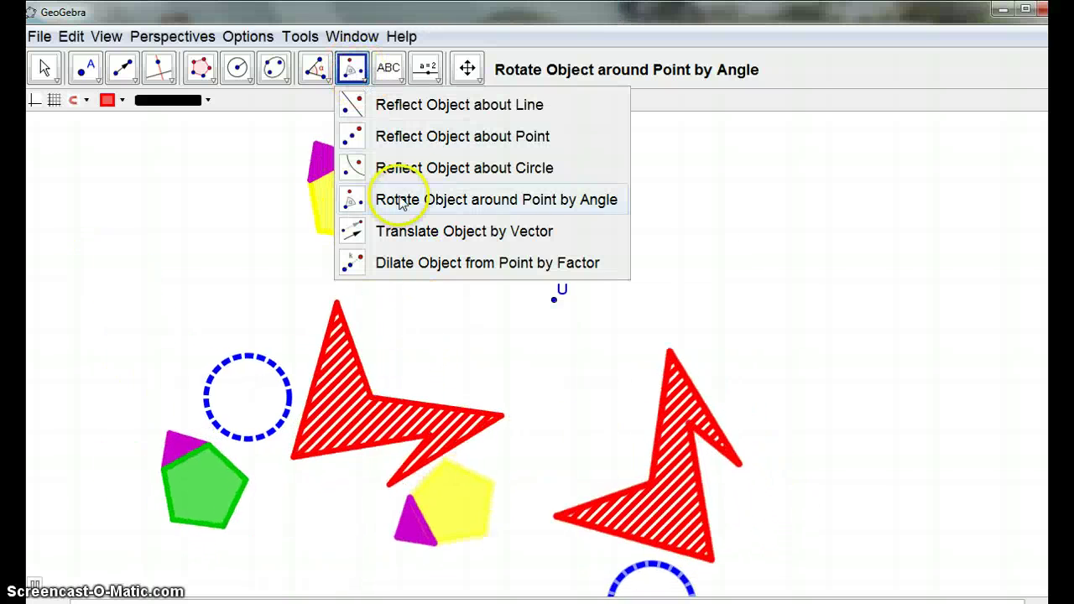
click(398, 199)
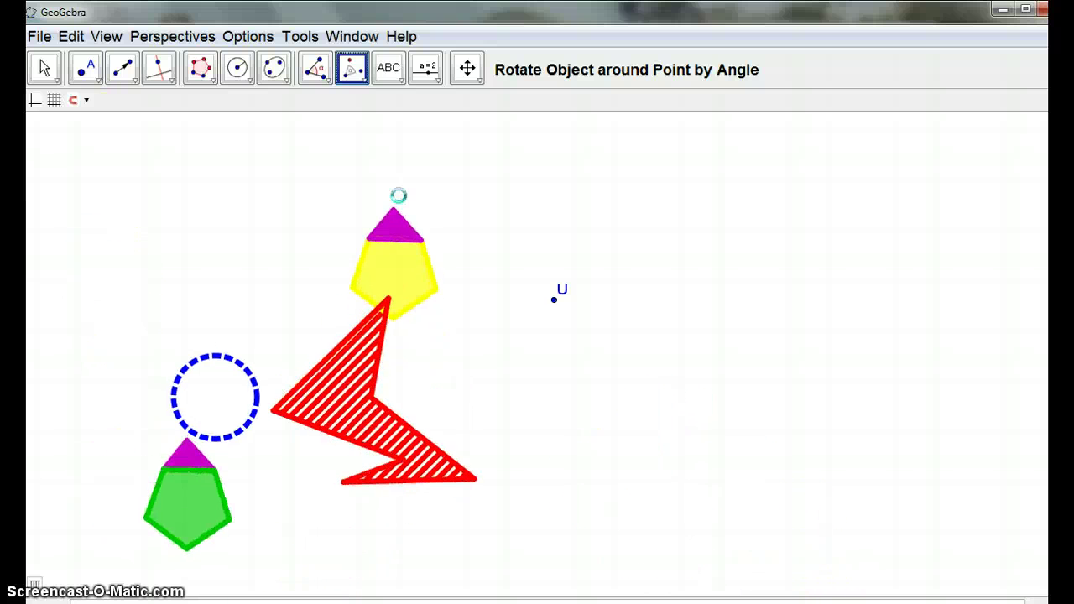
Draw a slanted line through point U and a new point V below and left of it, crossing the red shape
click(130, 84)
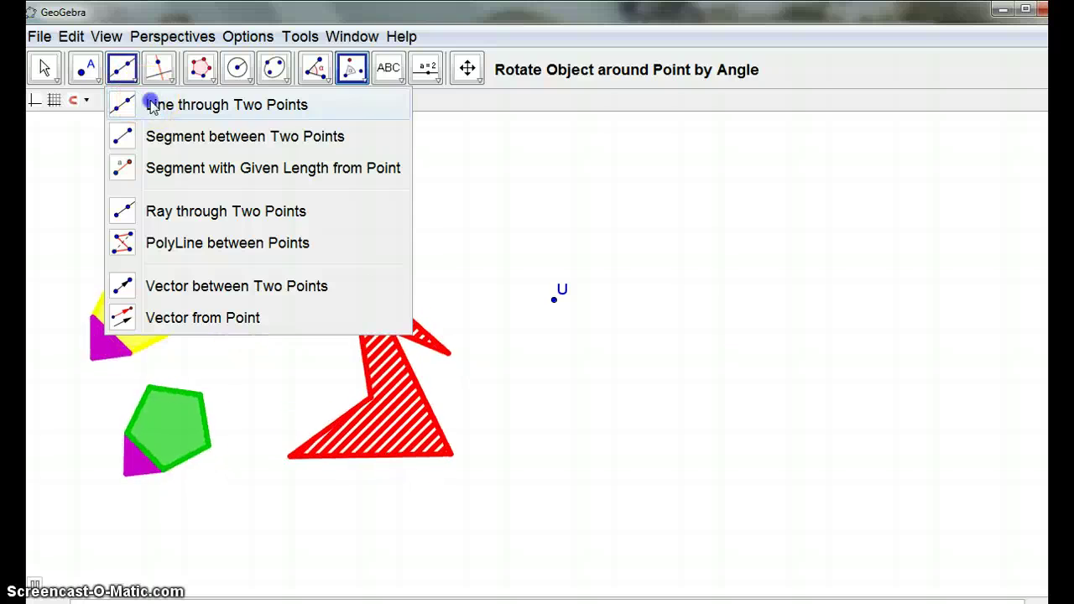
click(152, 105)
click(553, 299)
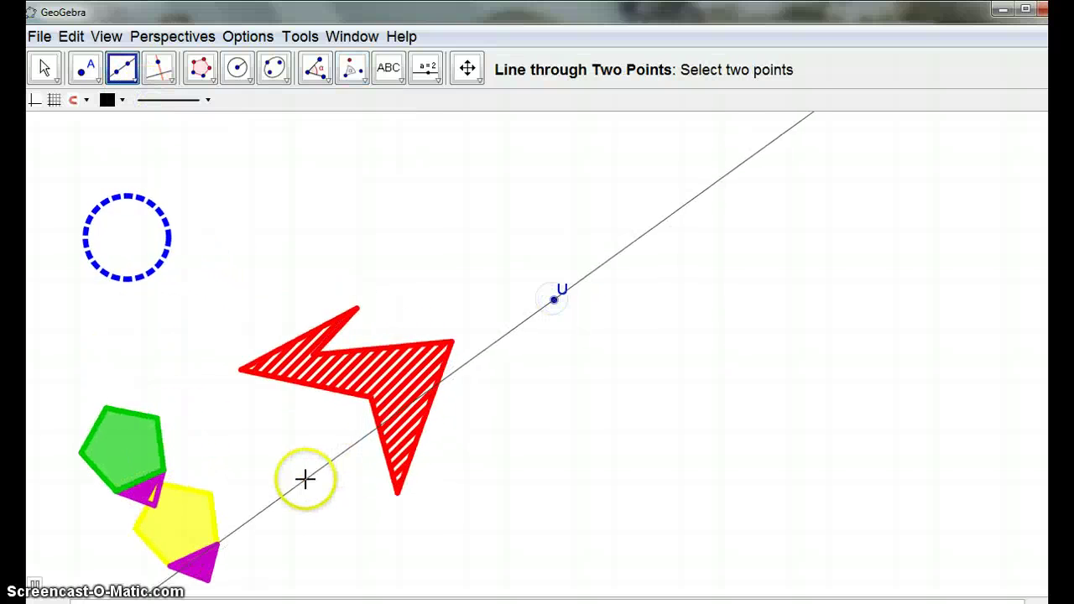
click(304, 478)
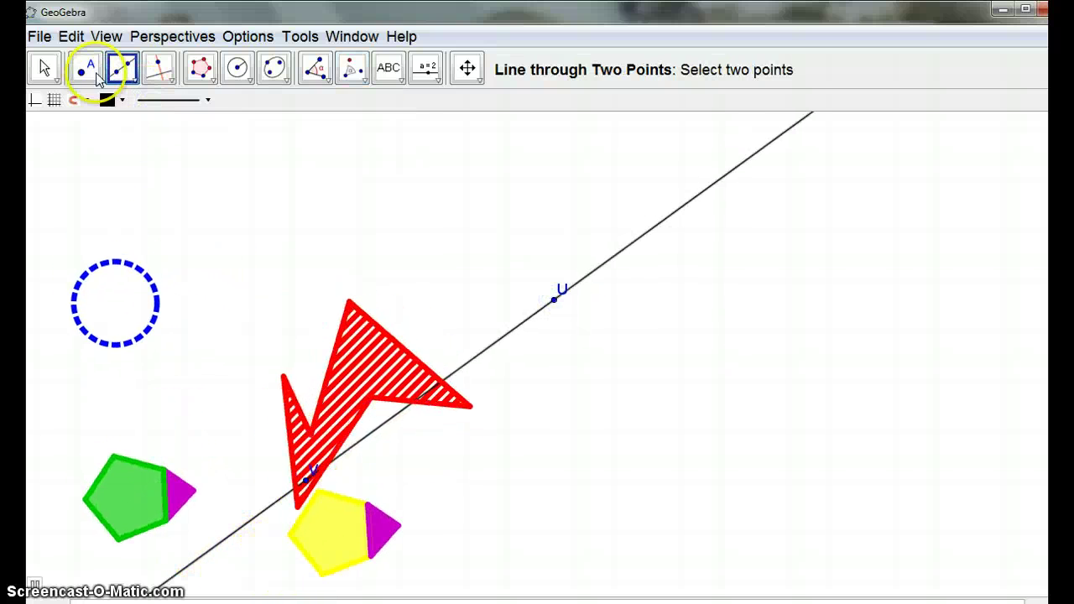
Select all the objects and reflect them about the slanted line through points U and V
click(71, 37)
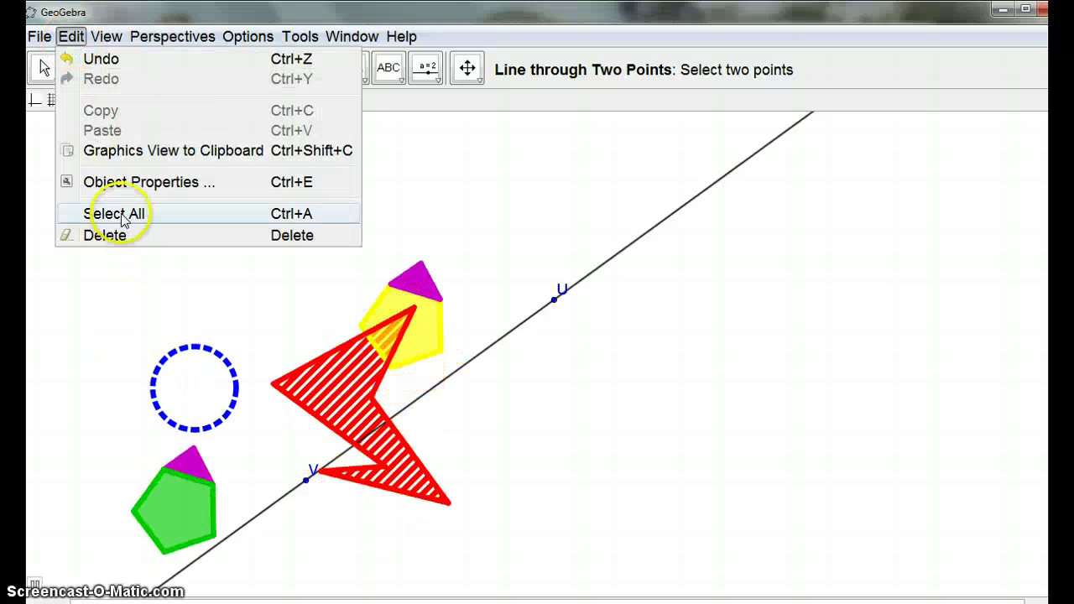
click(123, 213)
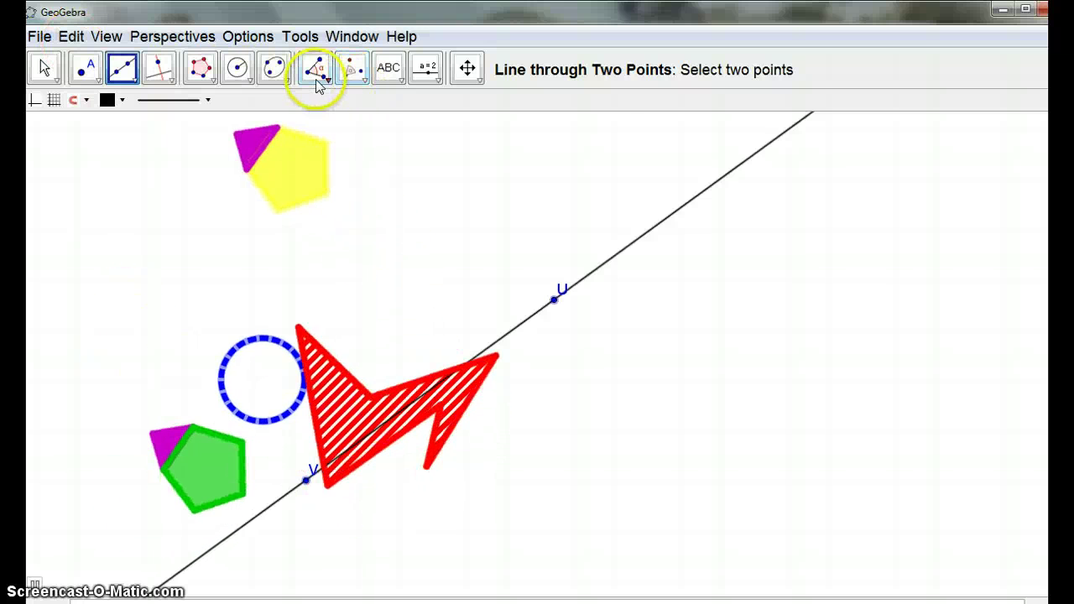
click(401, 80)
click(433, 77)
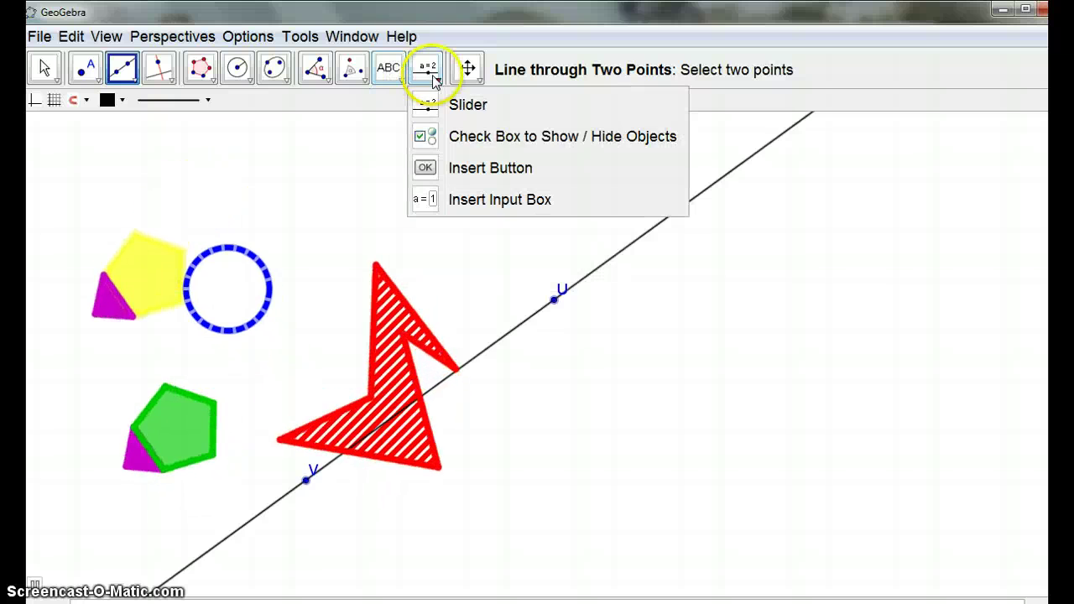
click(396, 76)
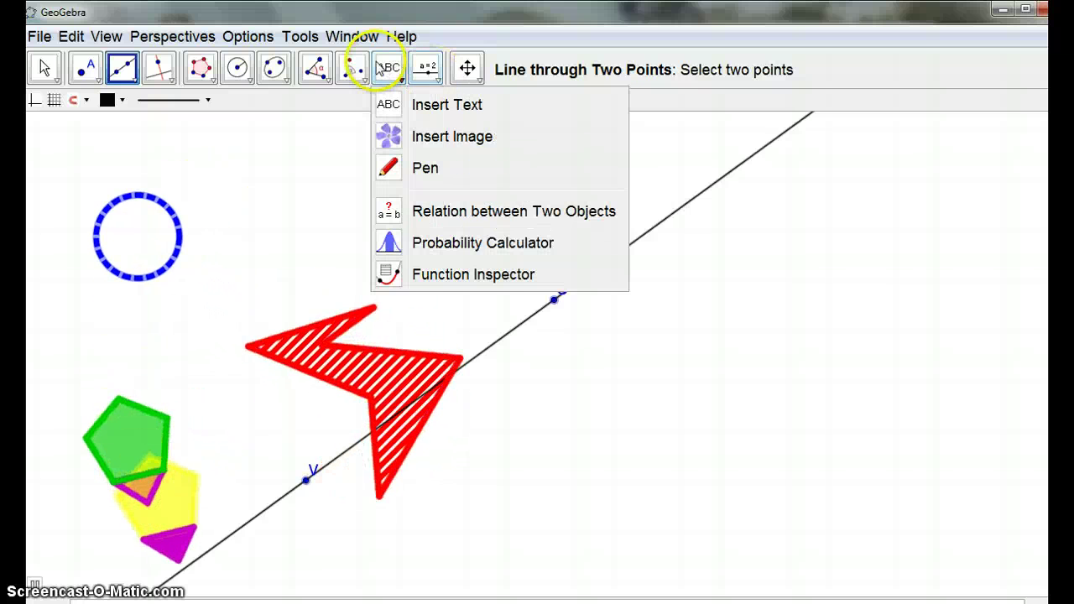
click(358, 74)
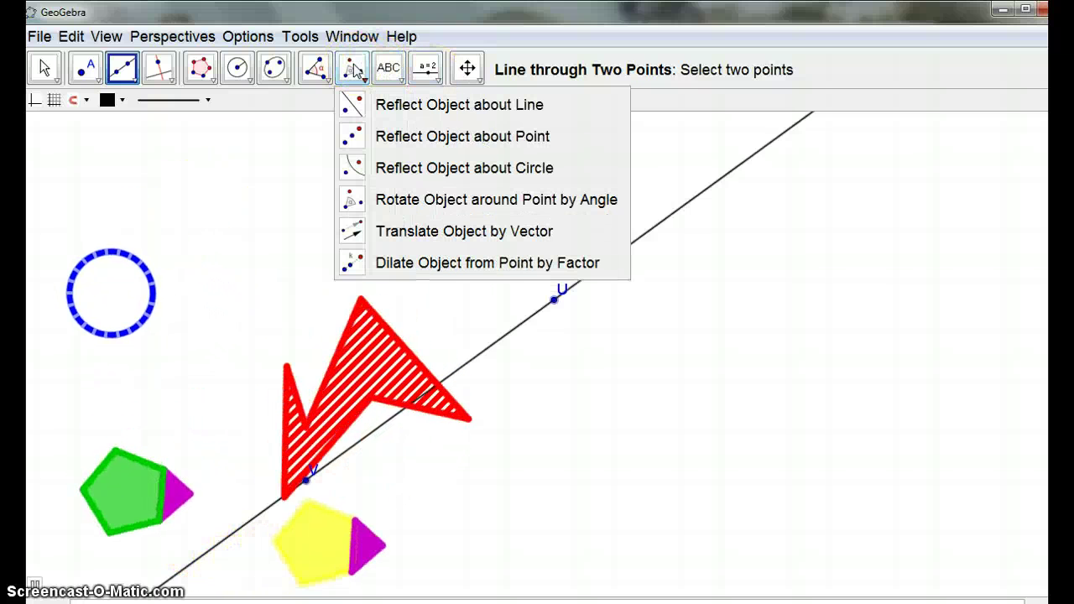
click(366, 115)
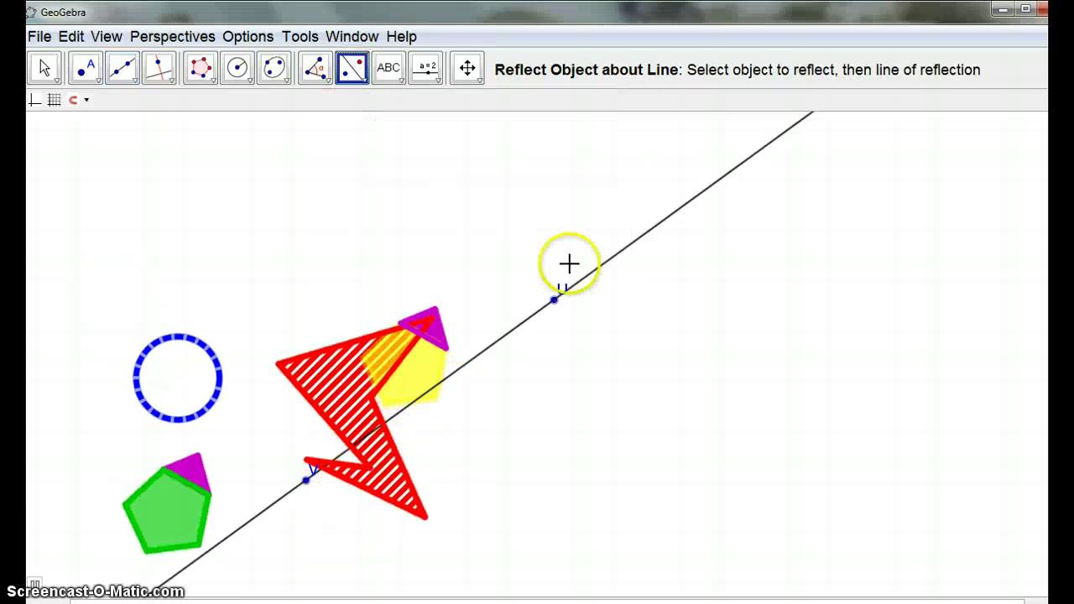
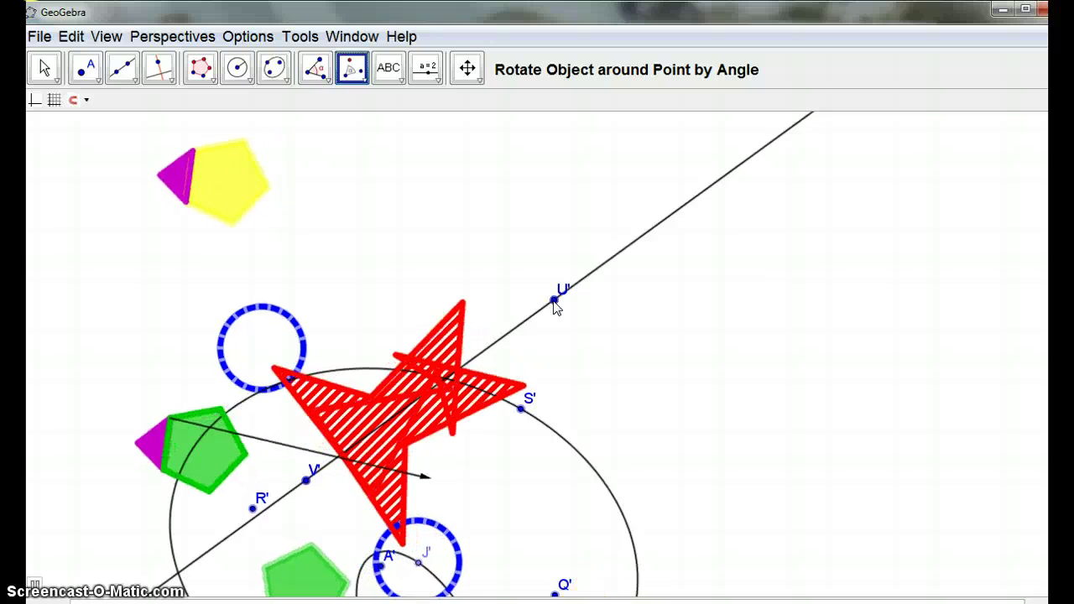
Rotate all the objects 180° counterclockwise around point U on the slanted line
click(554, 302)
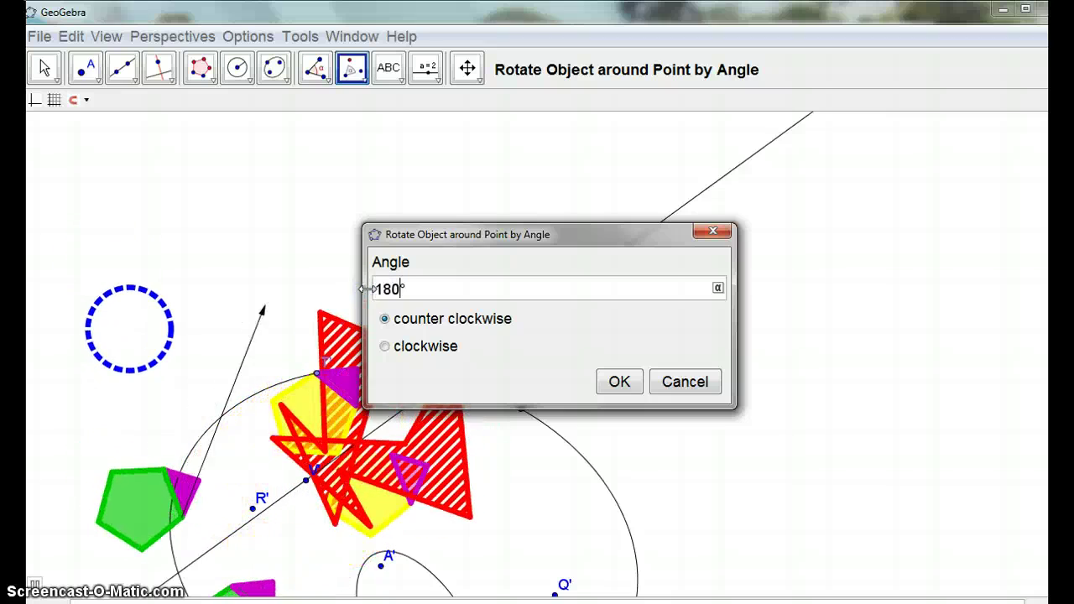
click(617, 383)
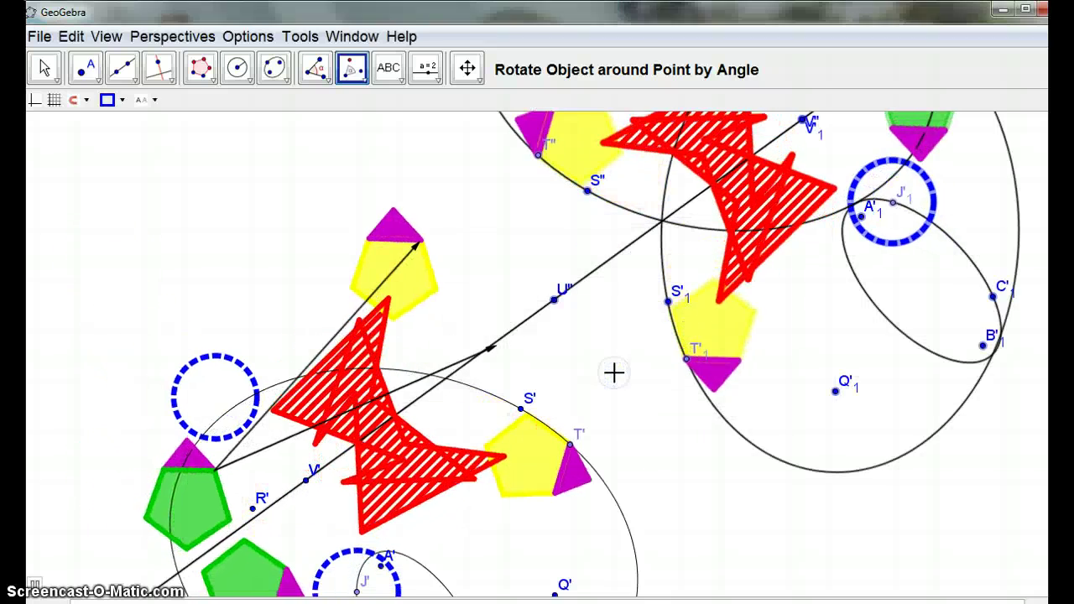
Try to rotate the original and copied shapes together 90° counterclockwise around point U
click(70, 36)
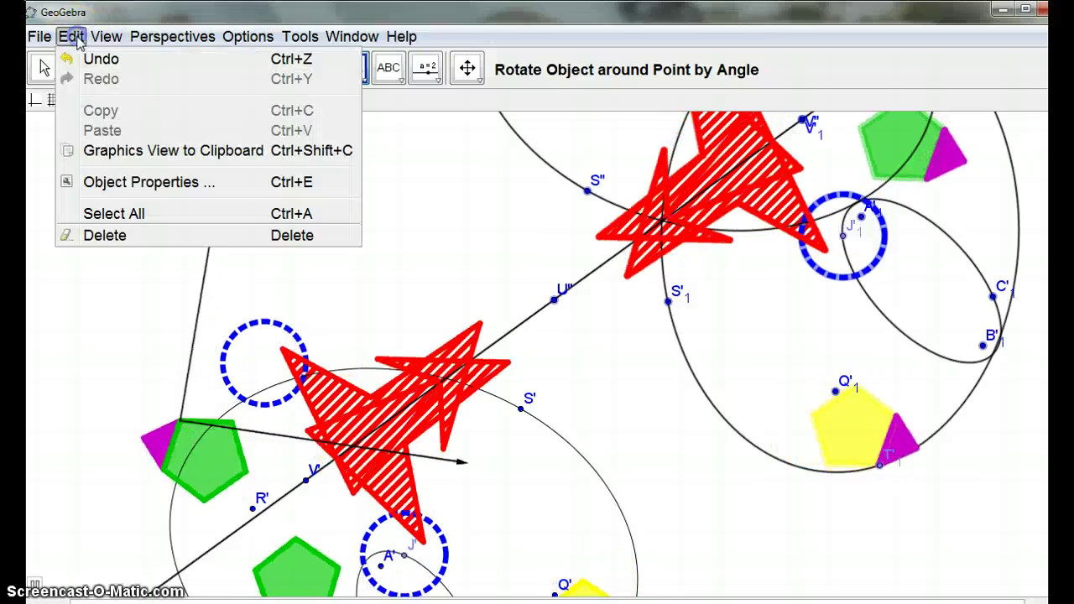
click(115, 213)
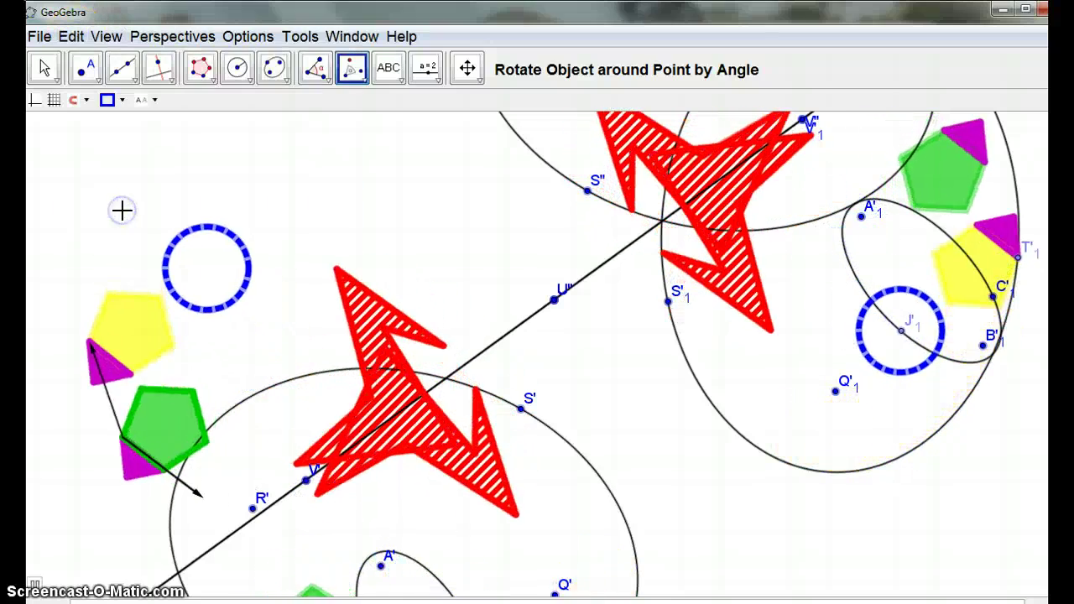
click(365, 83)
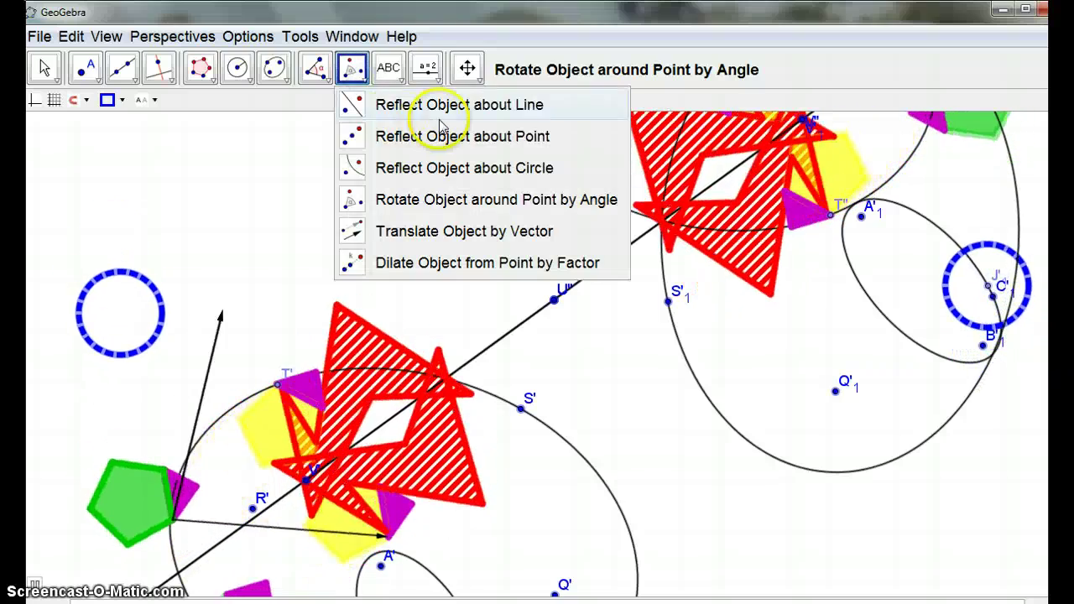
click(446, 202)
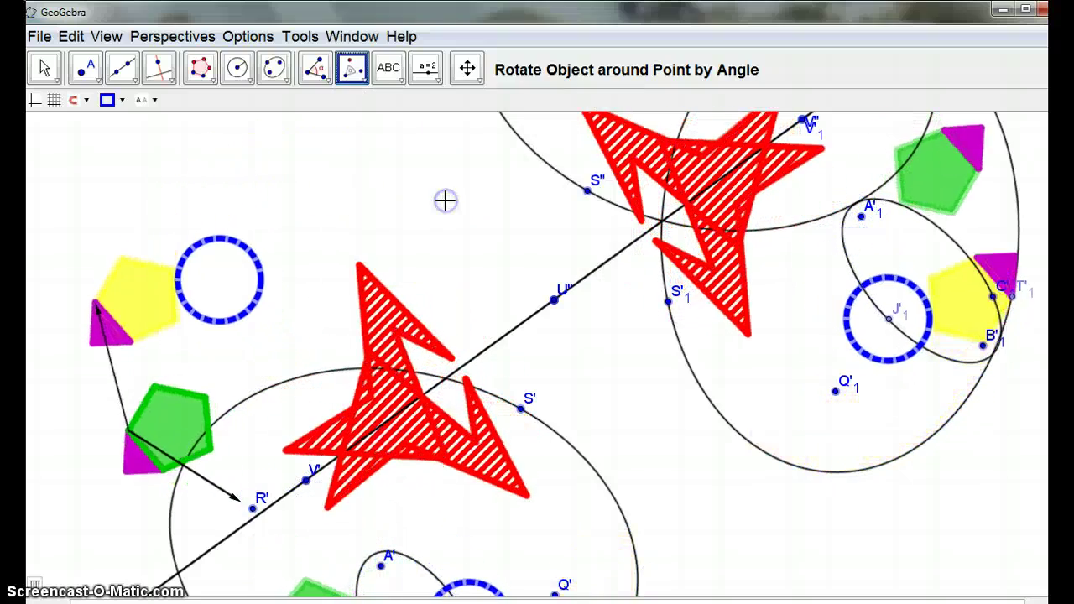
double_click(558, 299)
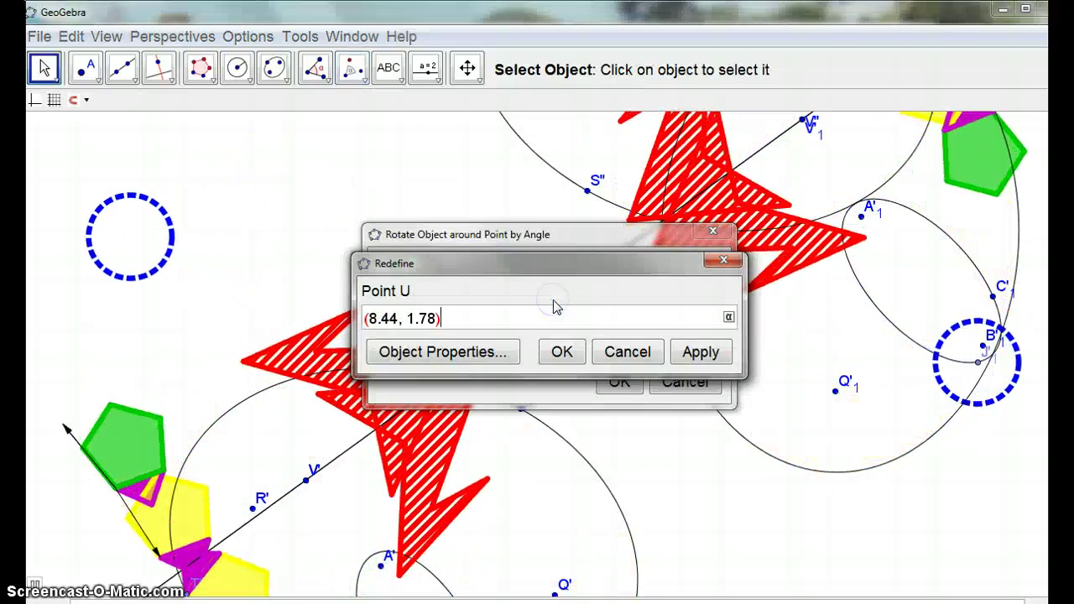
click(623, 354)
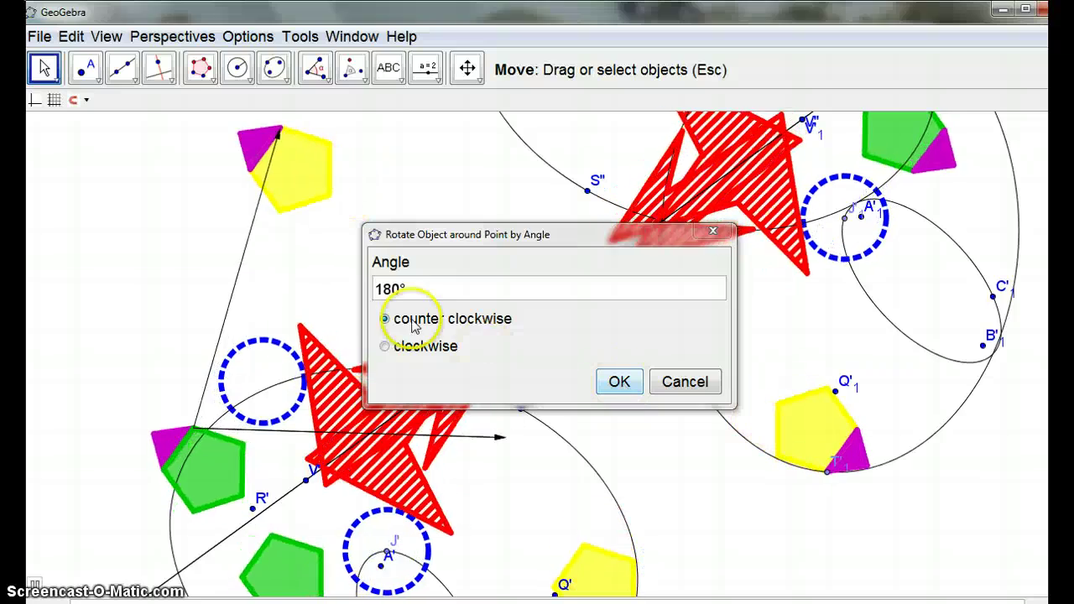
double_click(388, 289)
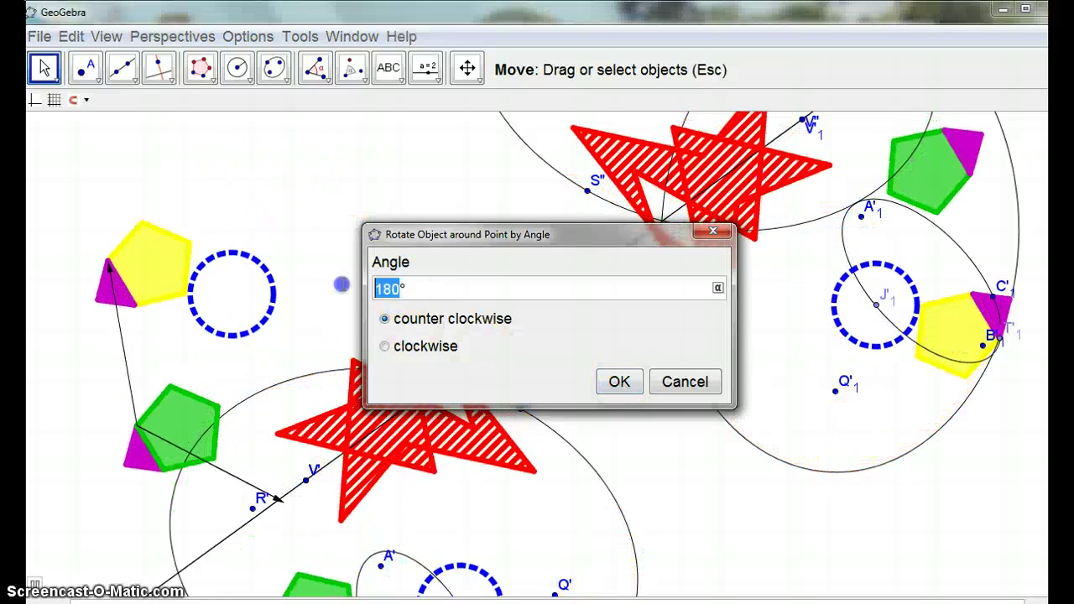
text(90)
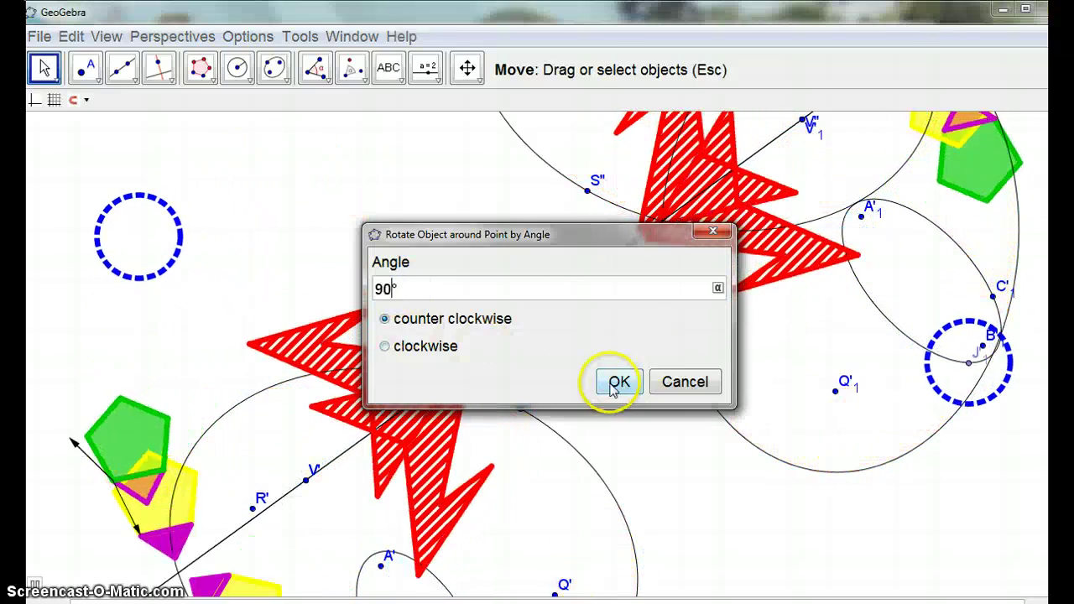
click(615, 383)
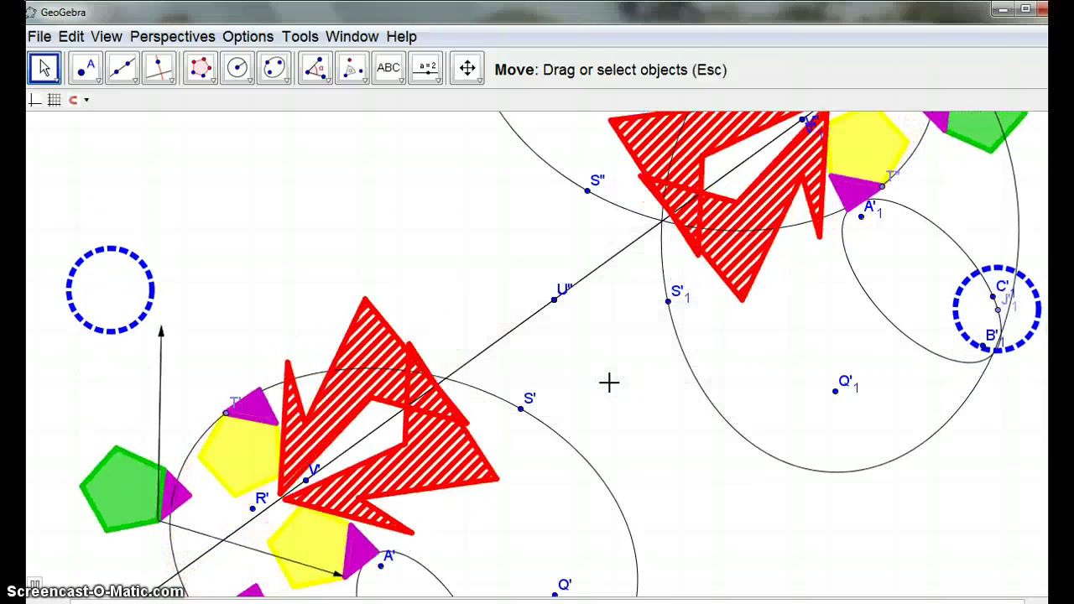
Select all the objects again and rotate them 90° counterclockwise around point U
click(74, 38)
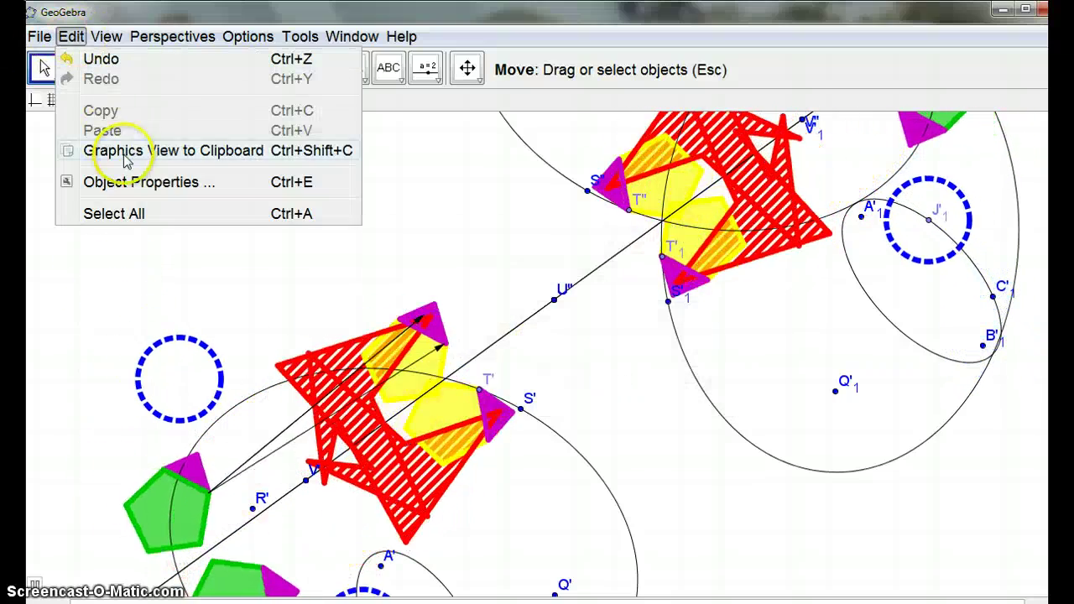
click(114, 213)
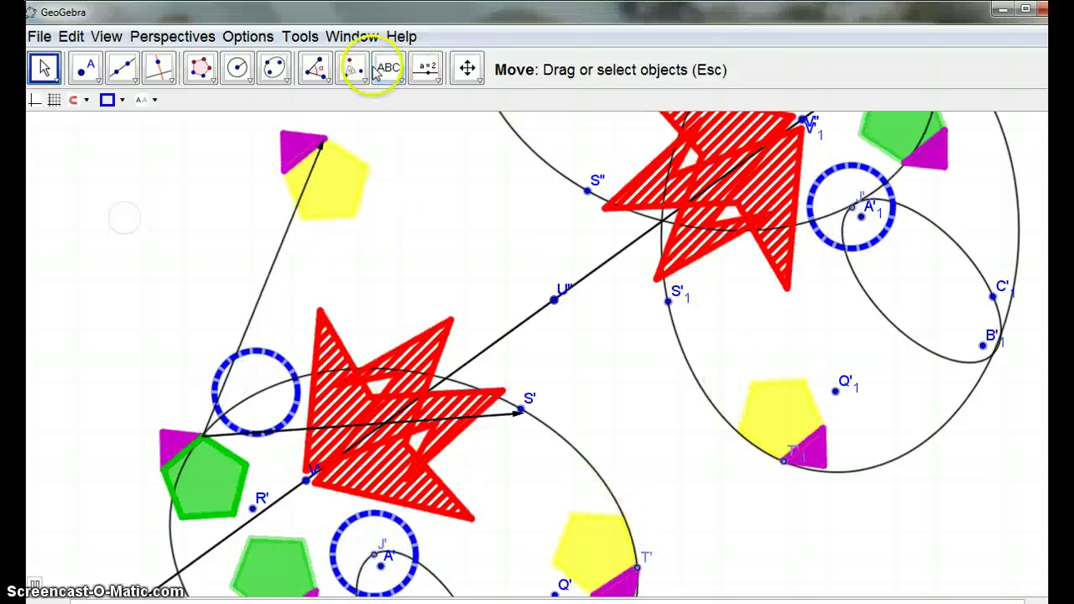
click(361, 78)
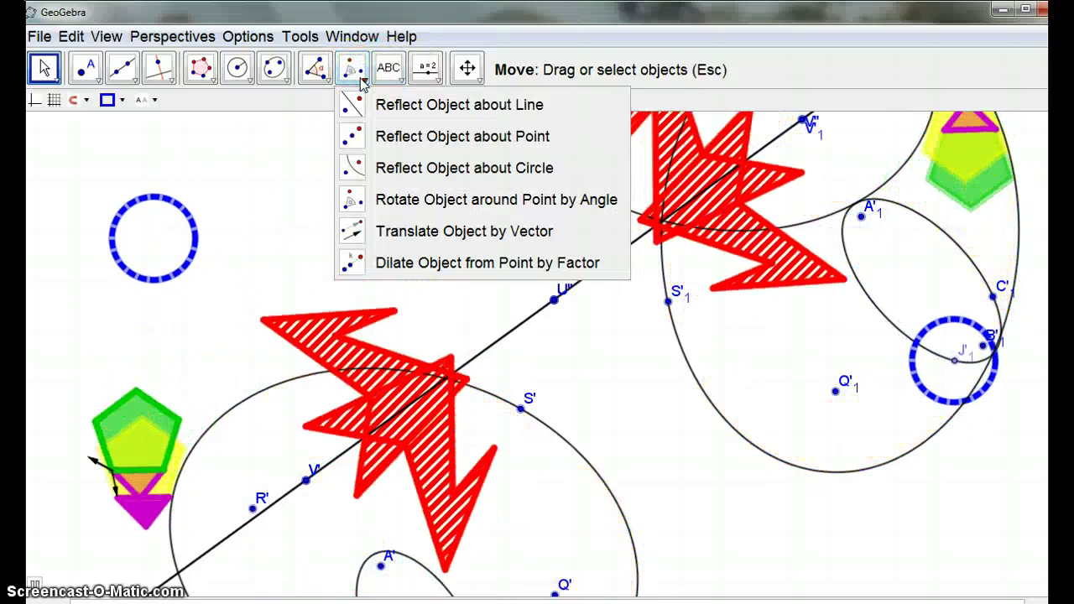
click(414, 204)
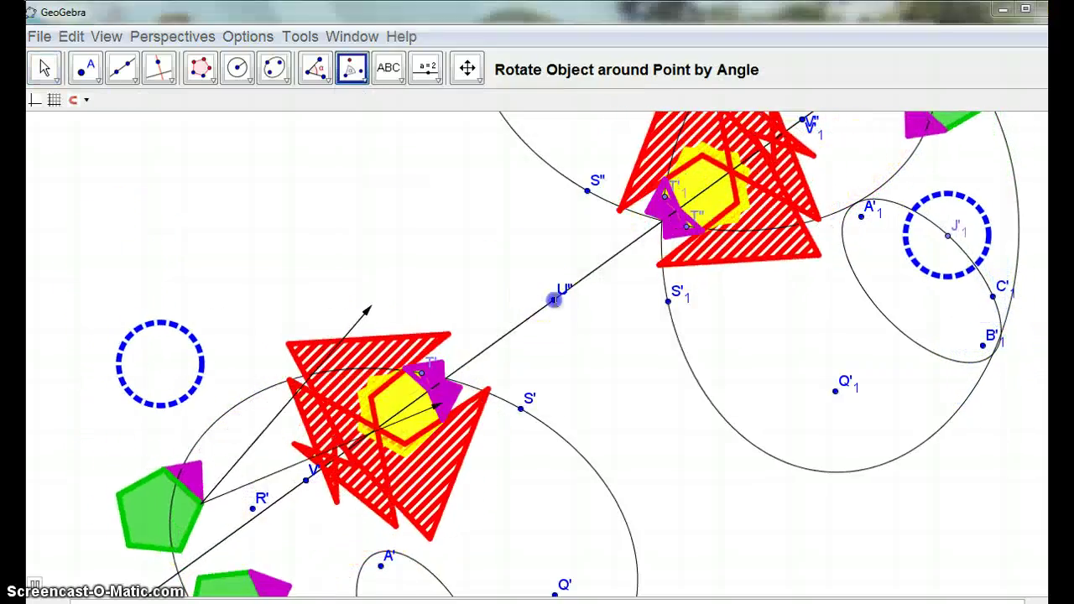
click(554, 299)
click(617, 379)
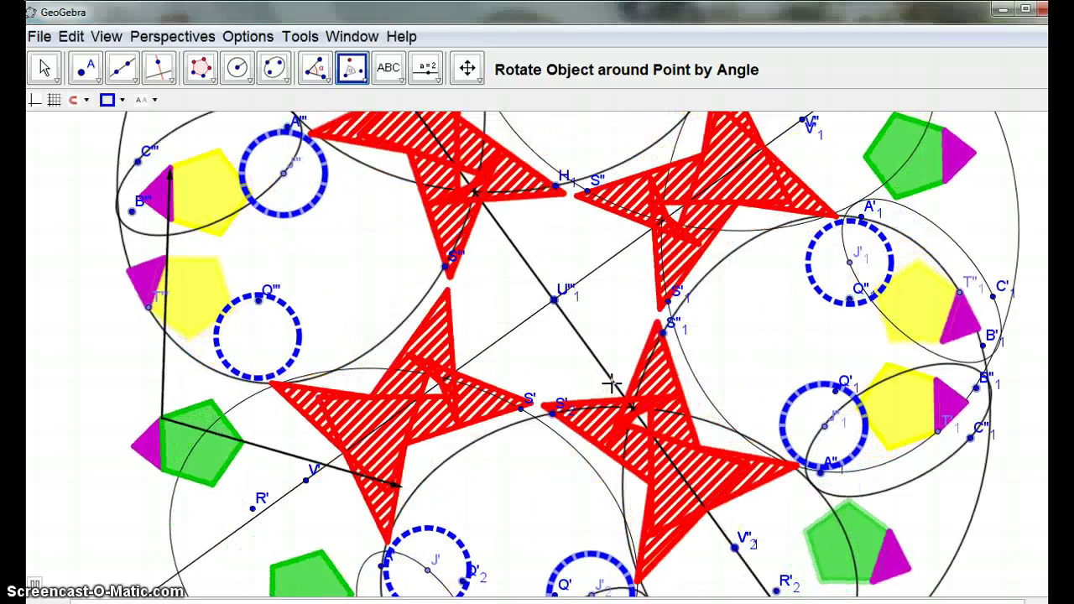
Try to rotate the whole set of shapes 45° counterclockwise around the central point where the two lines cross
click(126, 208)
click(72, 36)
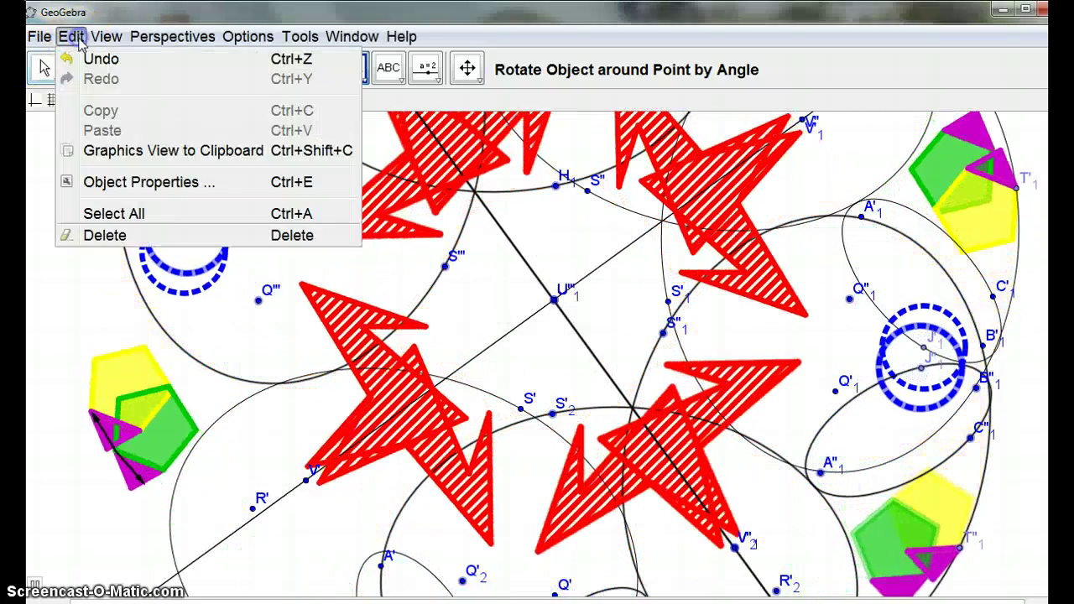
click(116, 215)
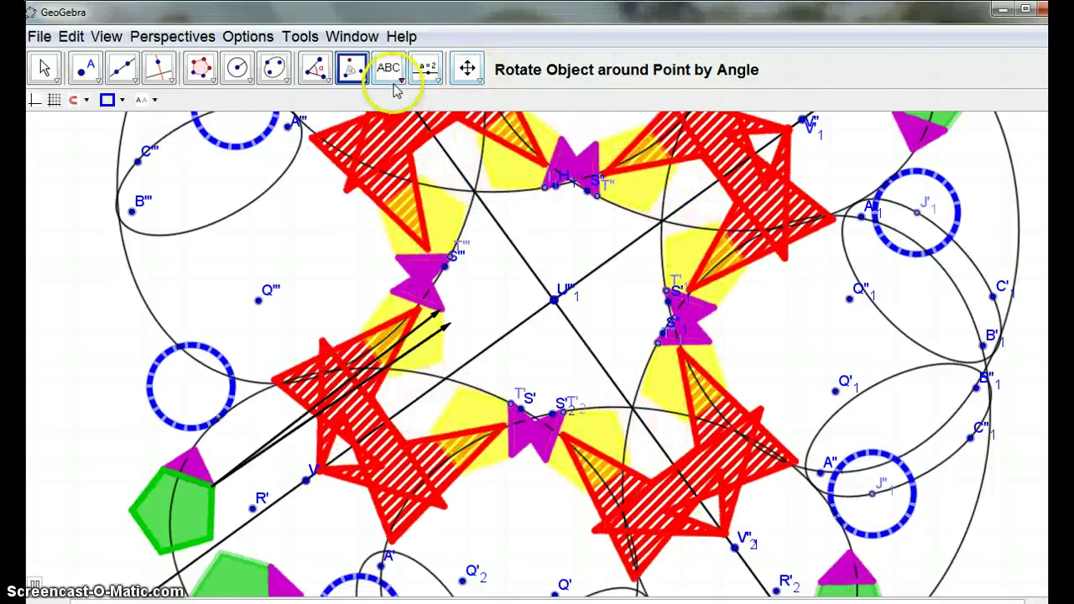
click(356, 85)
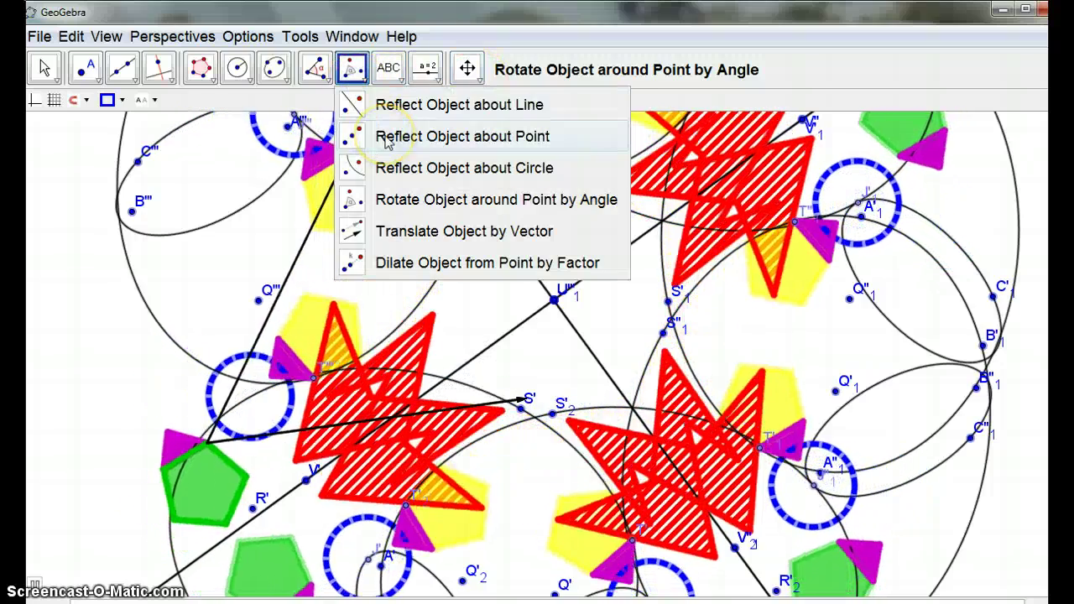
click(419, 201)
click(556, 296)
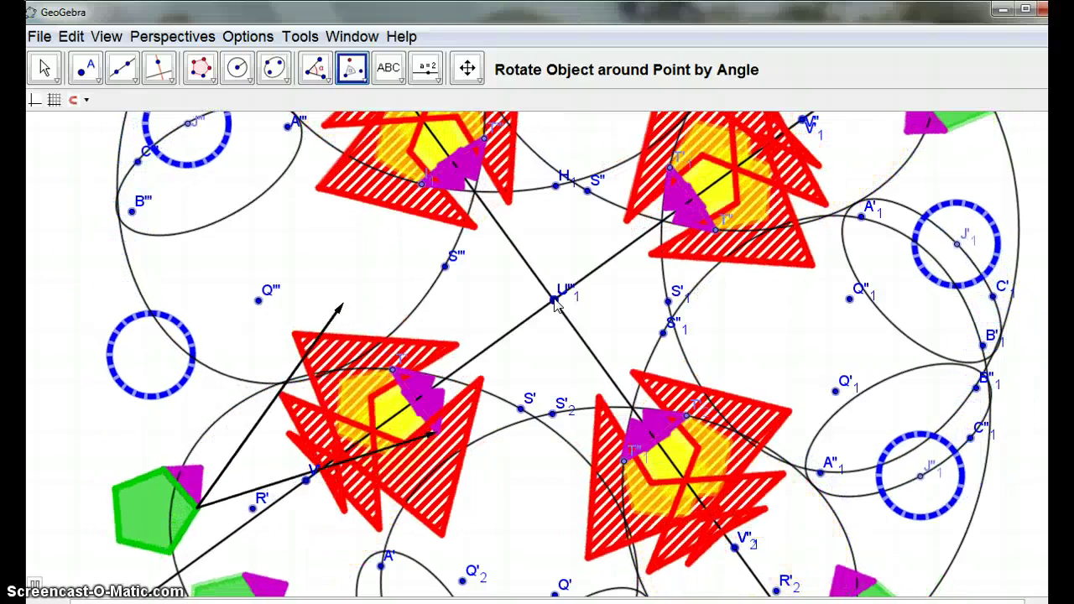
click(554, 294)
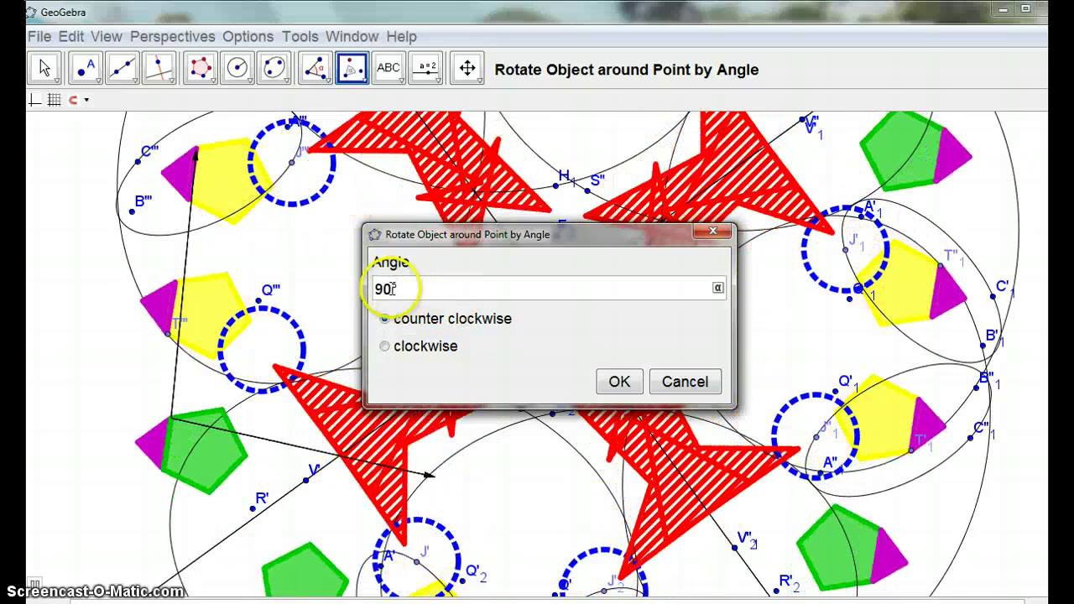
drag(394, 288, 362, 287)
text(45)
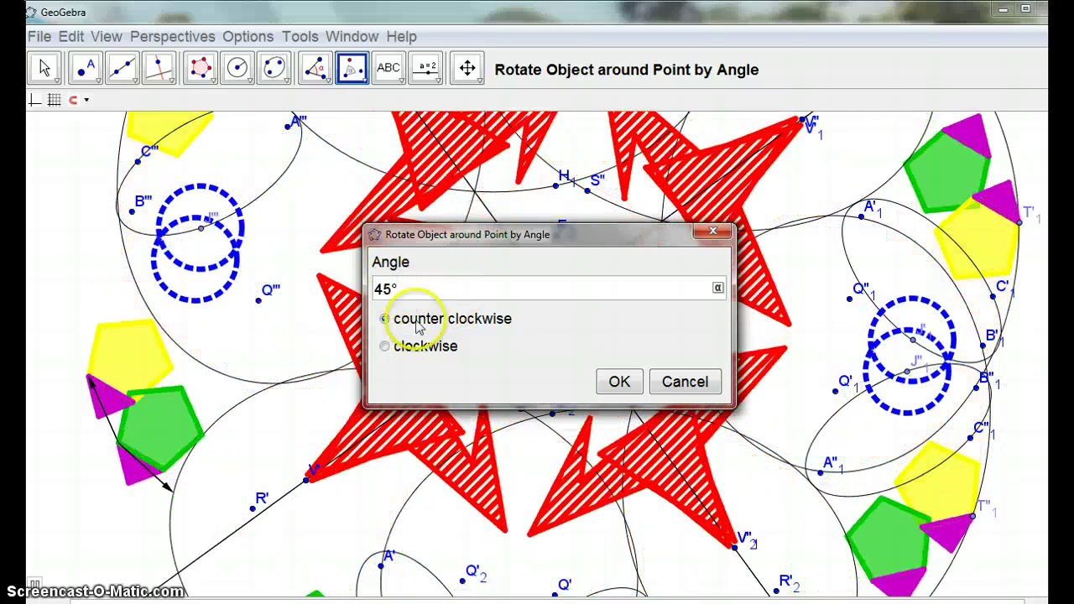
click(619, 382)
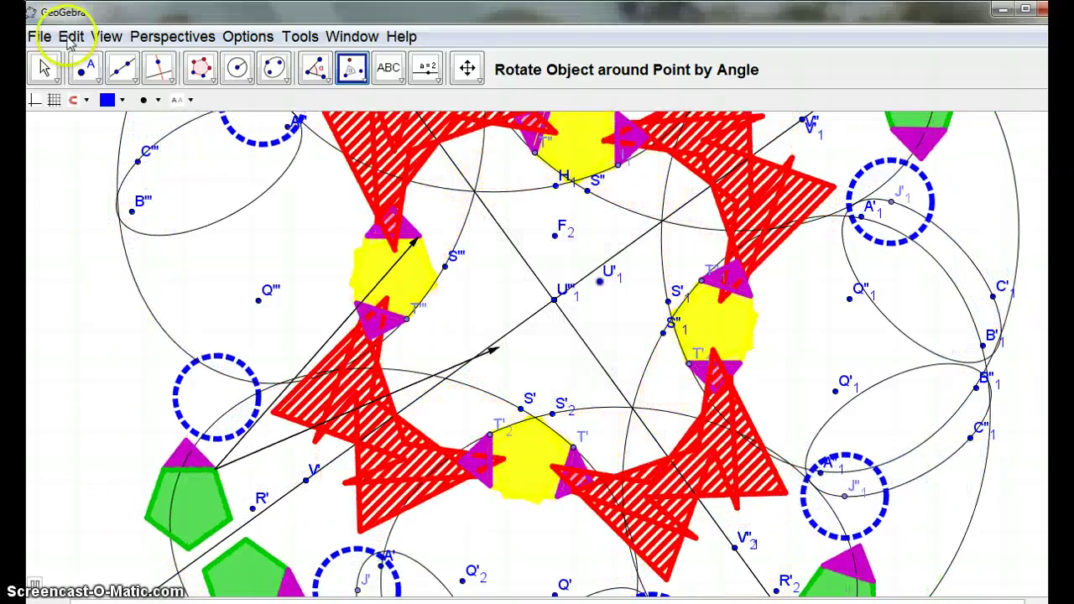
Select all the objects once more and try to rotate them 45° counterclockwise around the central point
click(70, 37)
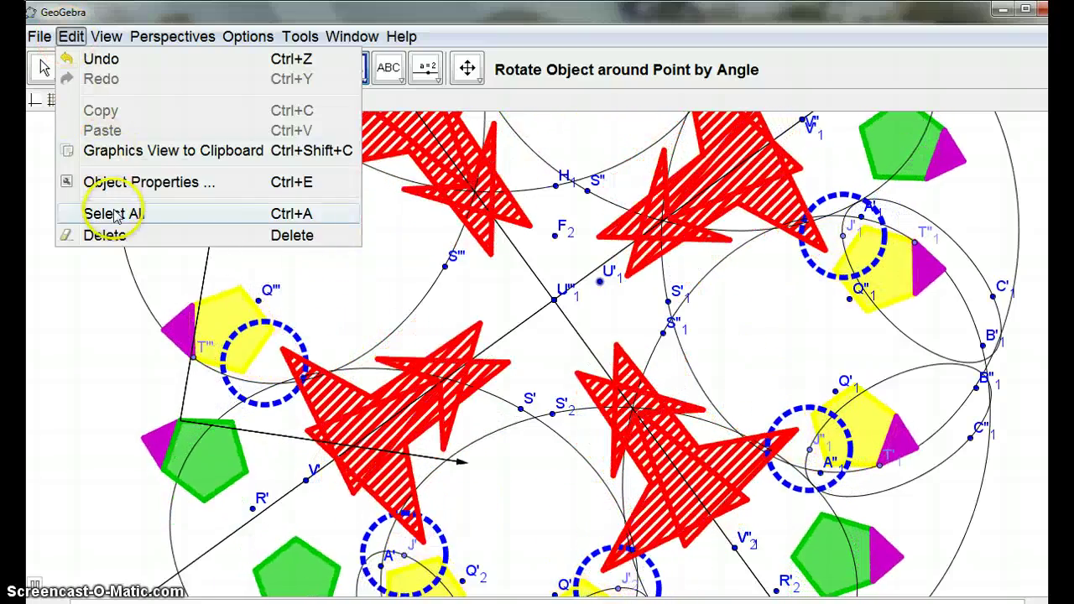
click(114, 214)
click(353, 69)
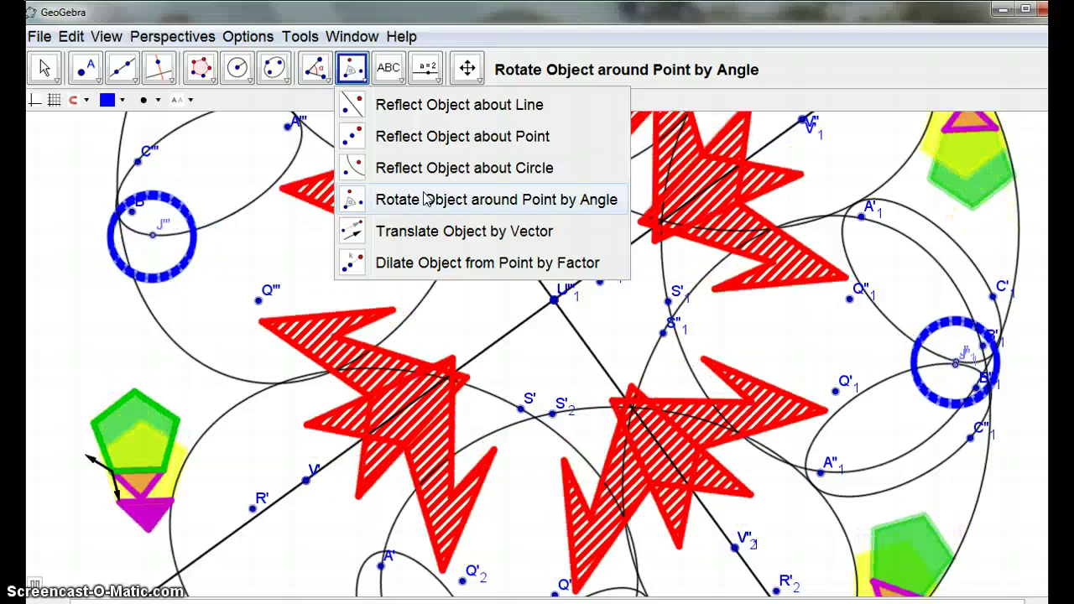
click(554, 298)
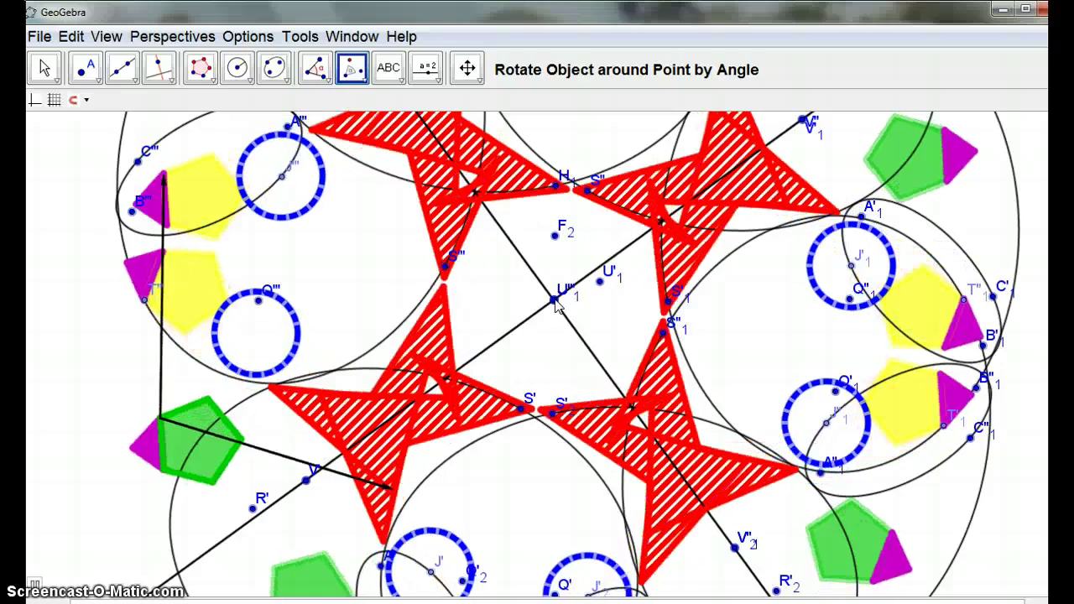
click(556, 301)
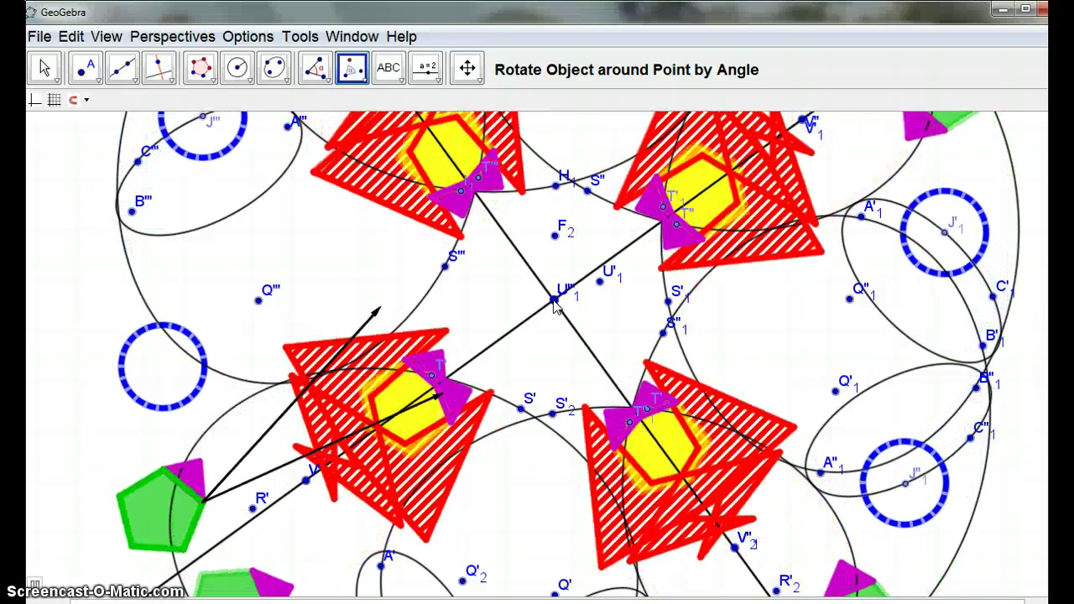
click(554, 302)
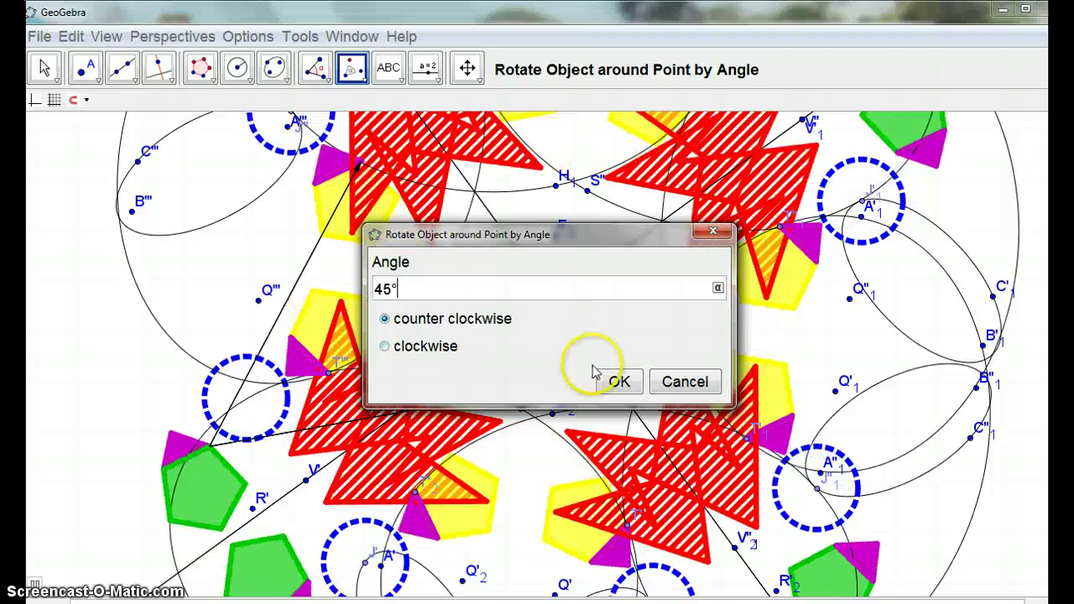
click(620, 383)
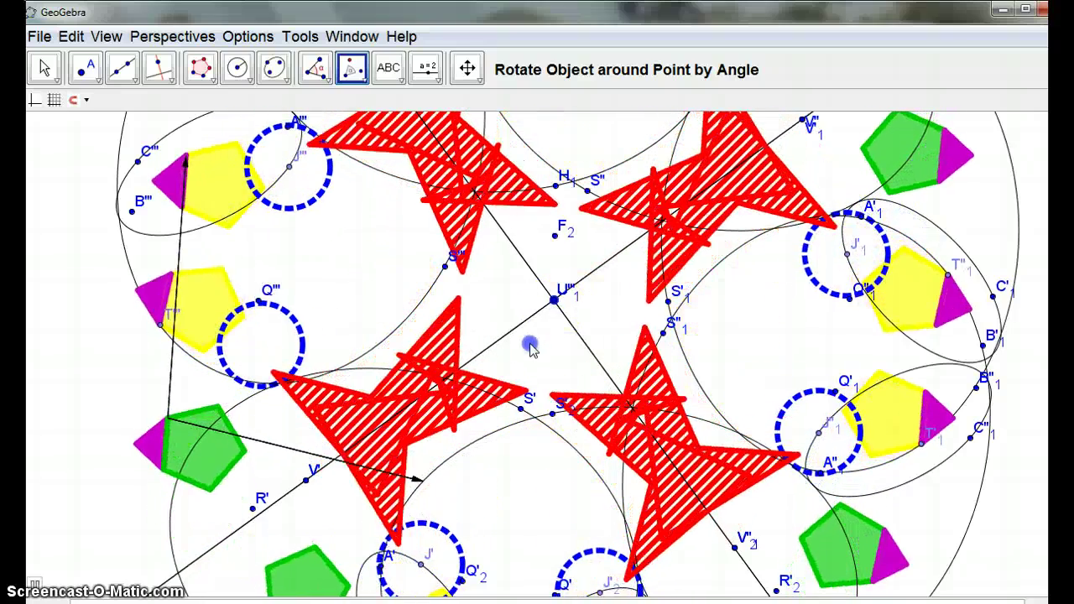
Reposition the central rotation point down and to the left so the red hatched shapes overlap around the center
click(39, 77)
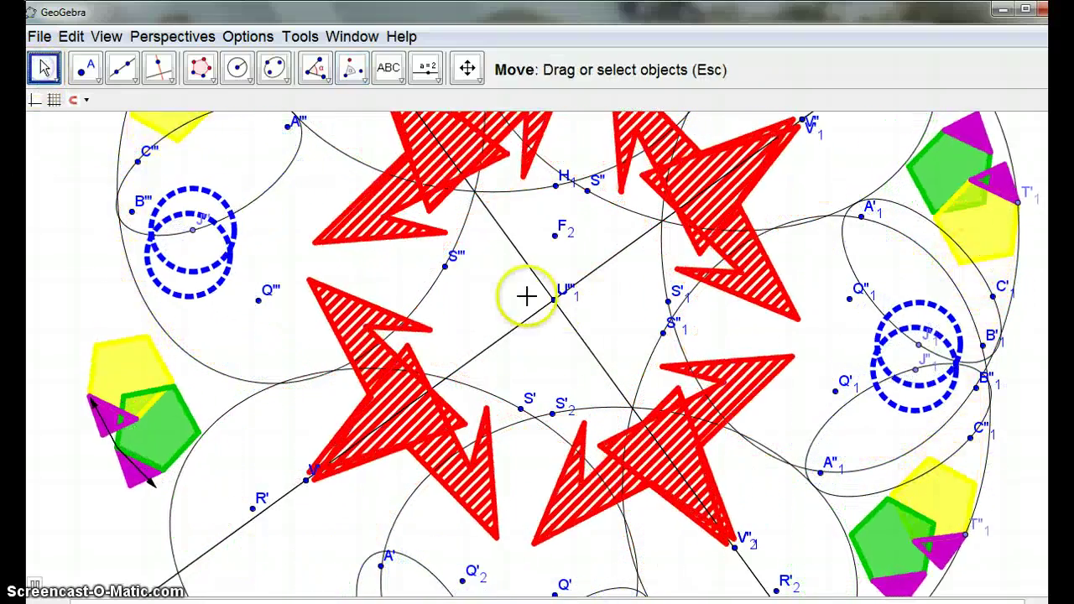
drag(556, 307, 461, 395)
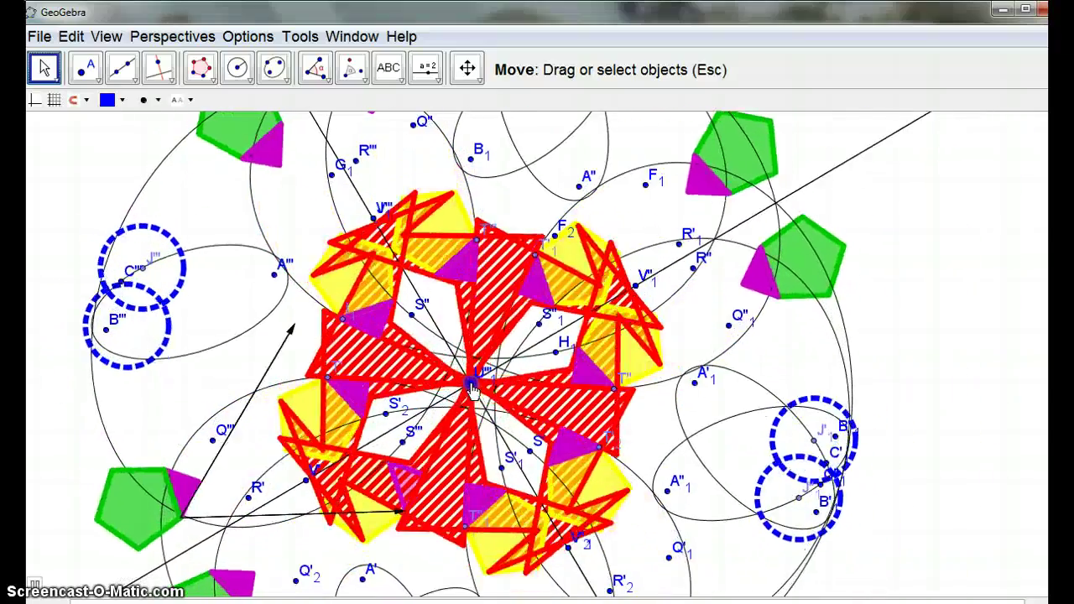
drag(469, 350, 366, 364)
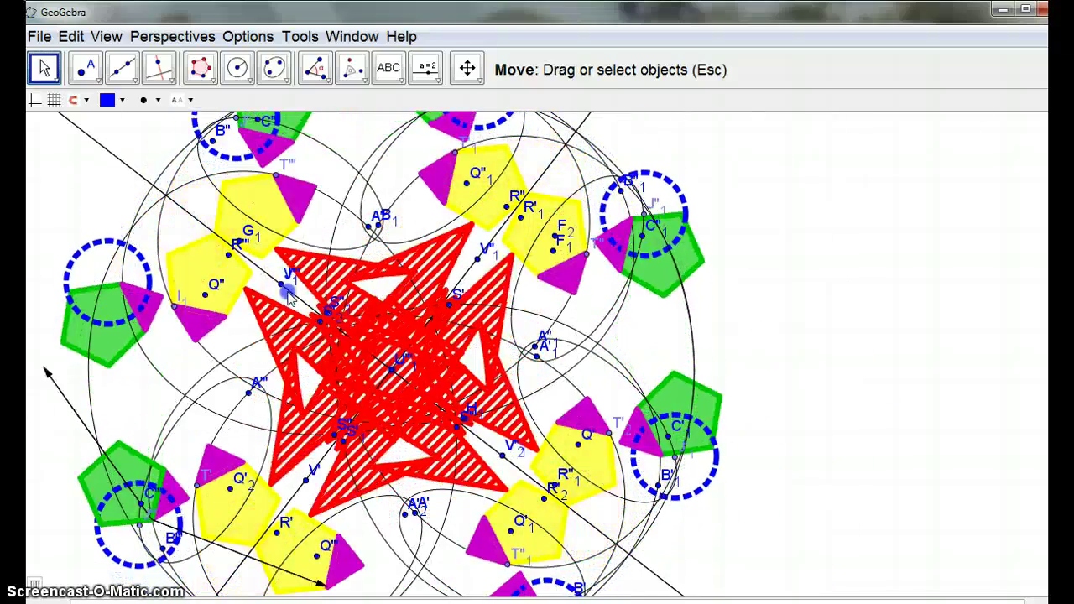
drag(395, 375, 465, 394)
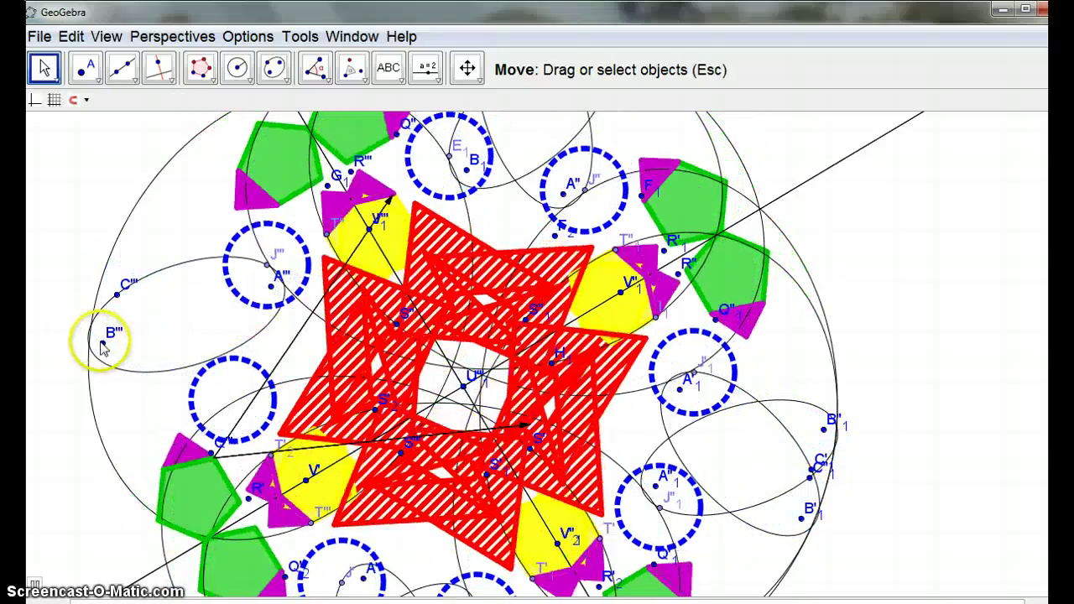
click(156, 343)
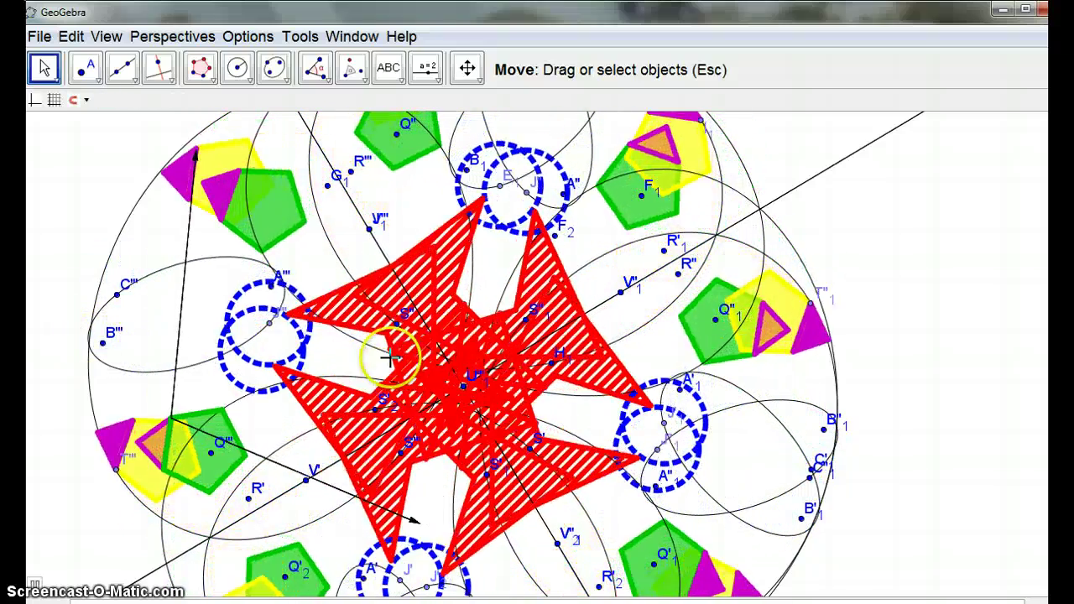
Hide all the points, lines, vectors and black guide curves, leaving only the colored kaleidoscope shapes displayed
right_click(659, 280)
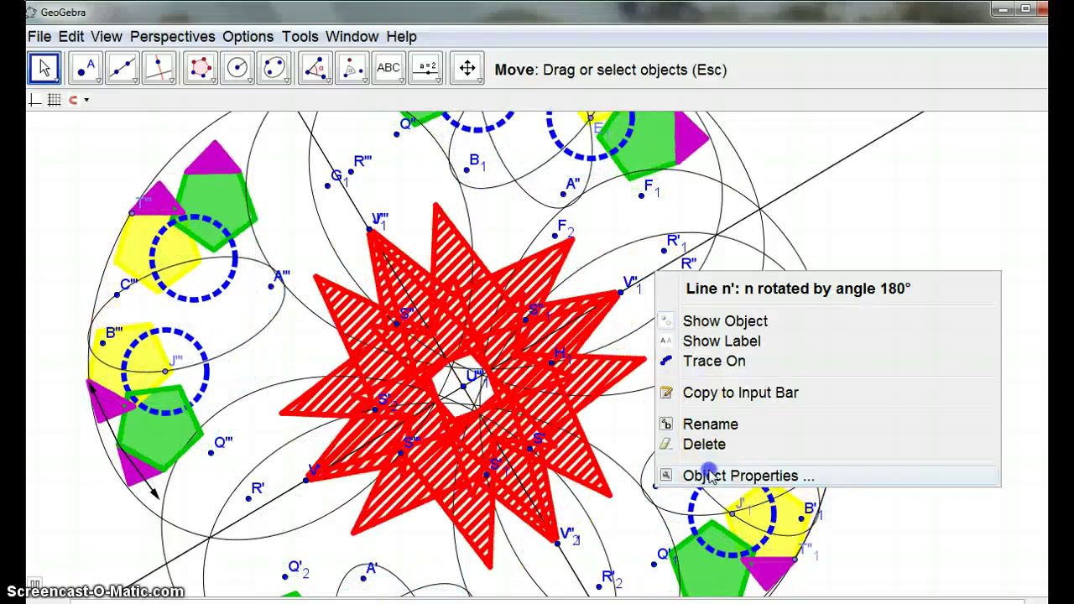
click(711, 475)
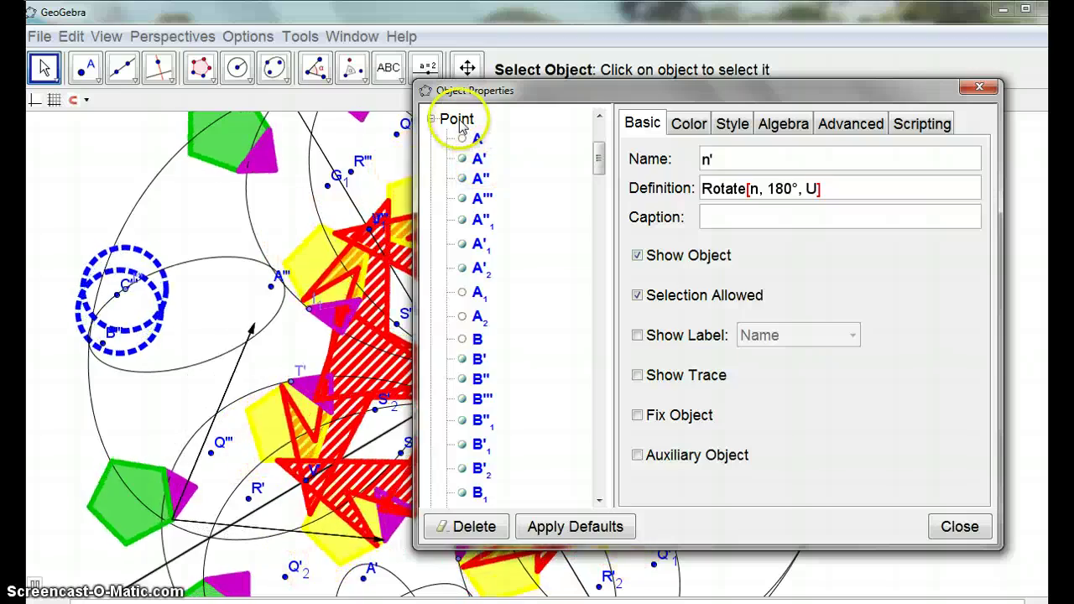
click(458, 120)
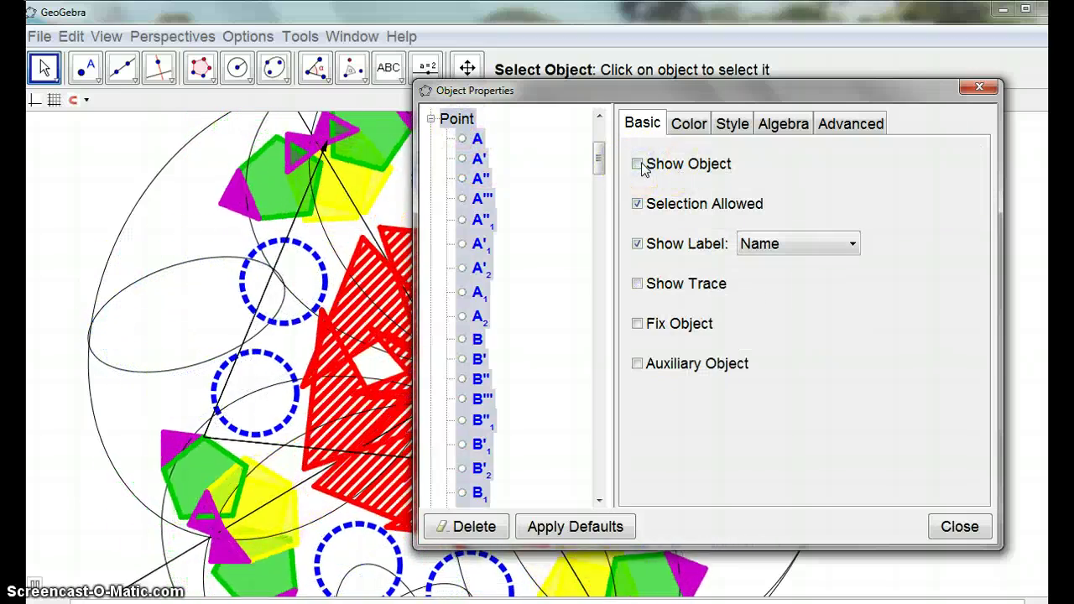
drag(599, 159, 552, 77)
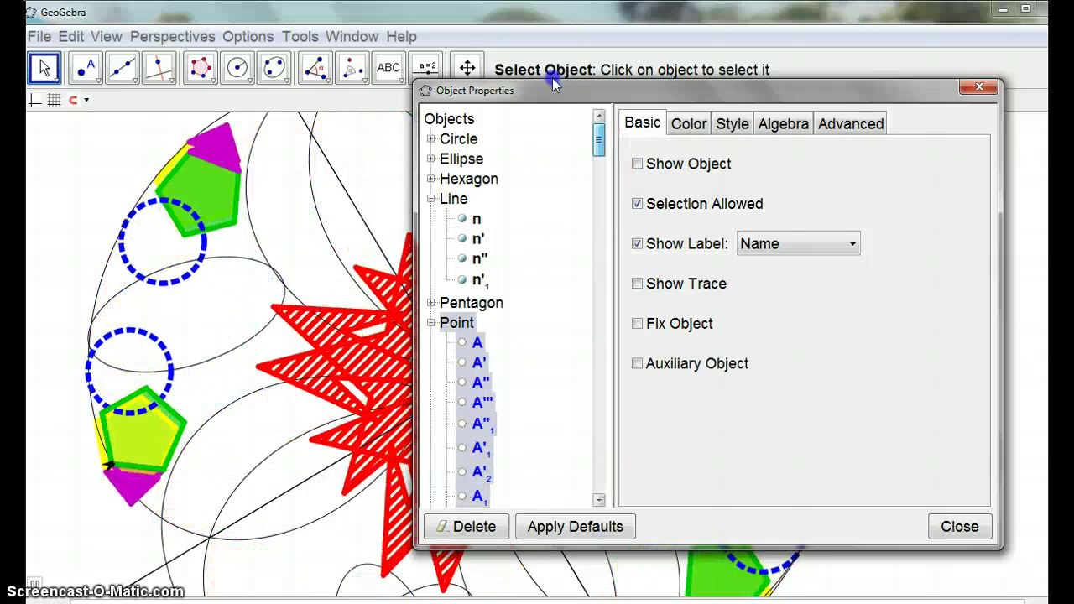
click(459, 159)
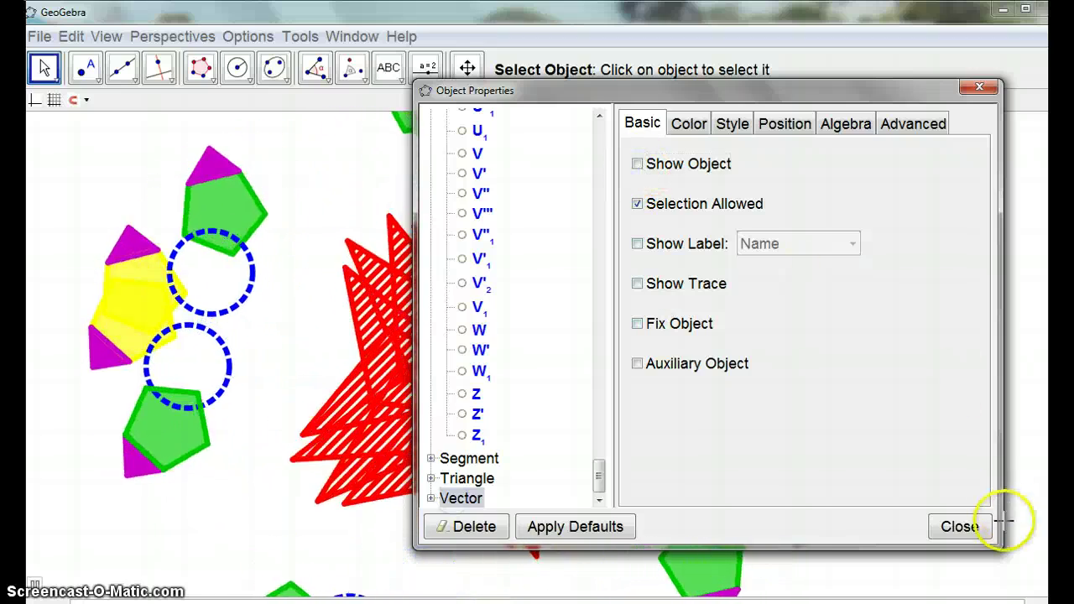
click(966, 525)
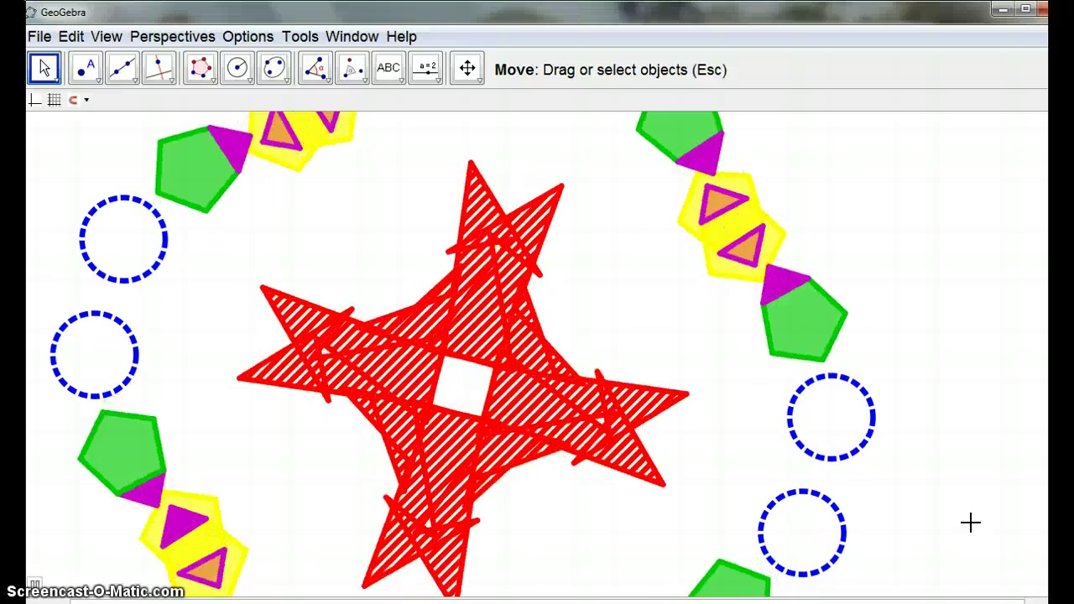